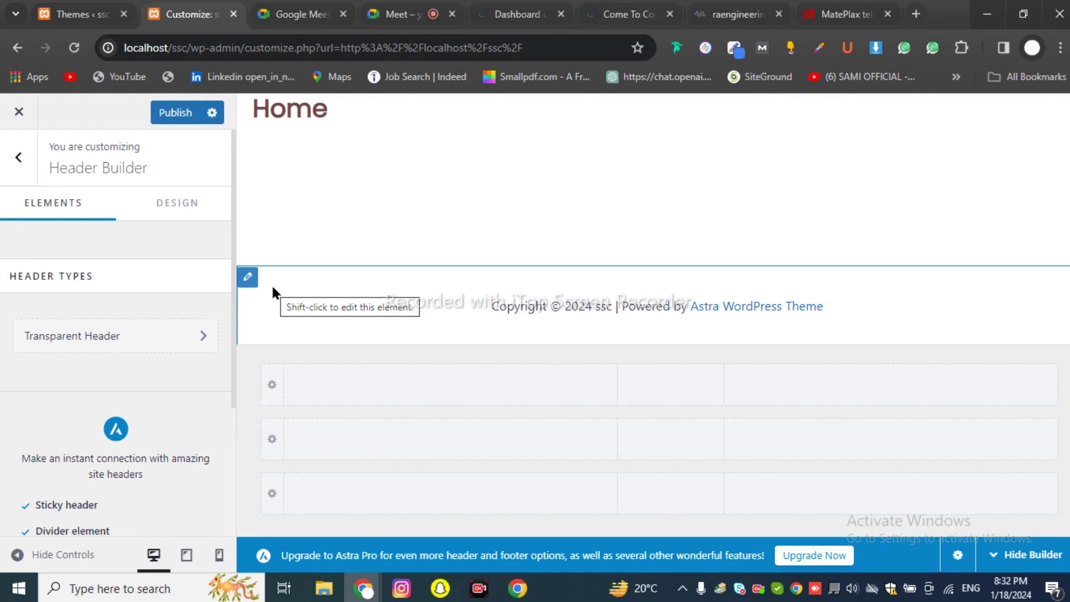
Step: Add the Site Title & Logo element to the left section of the first header row in the Header Builder
click(24, 159)
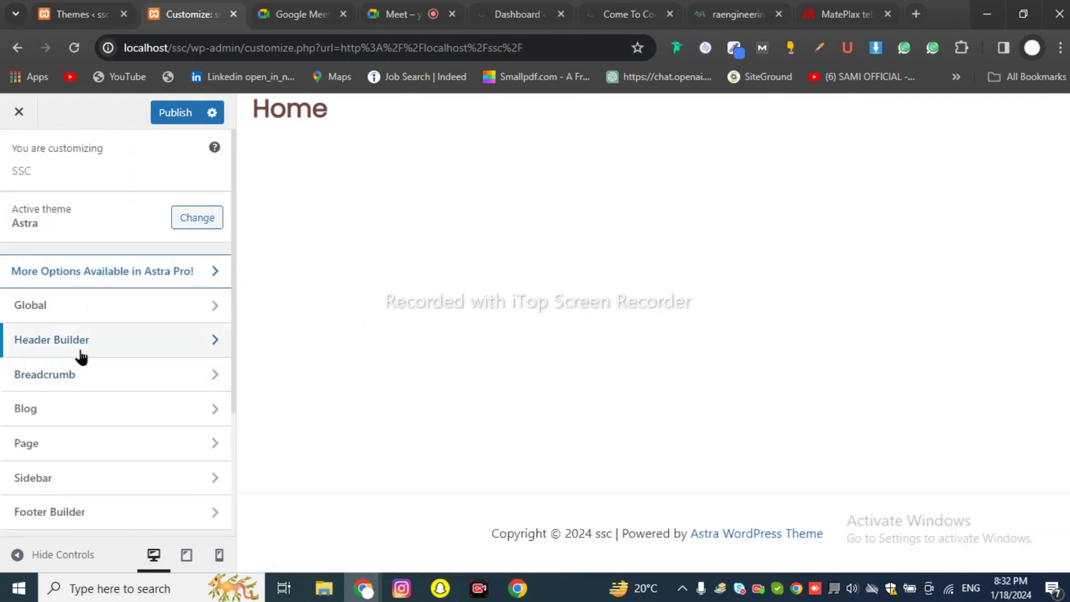
click(97, 338)
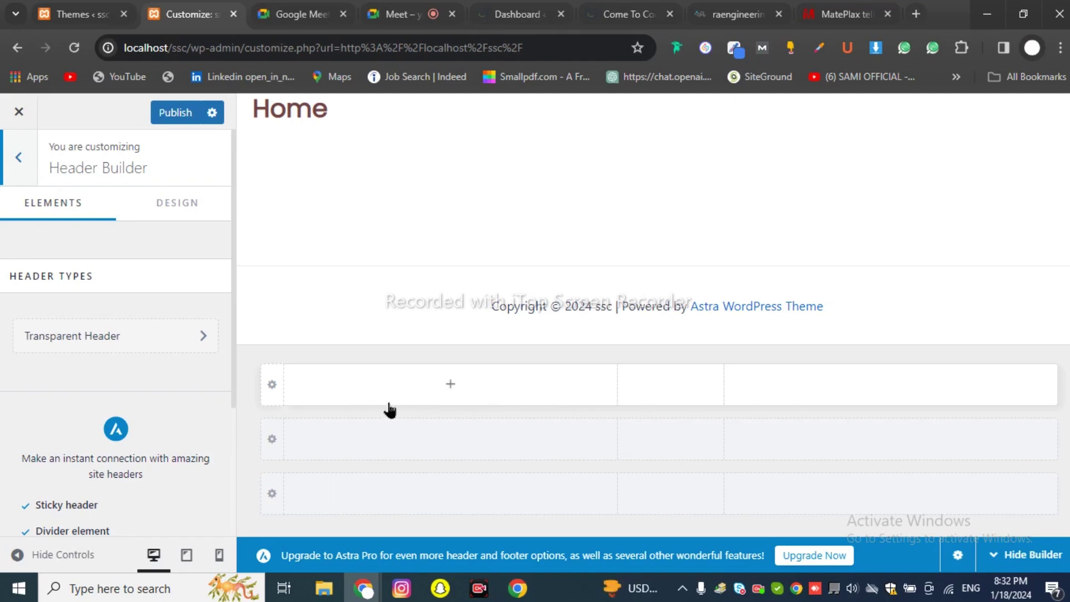
click(451, 388)
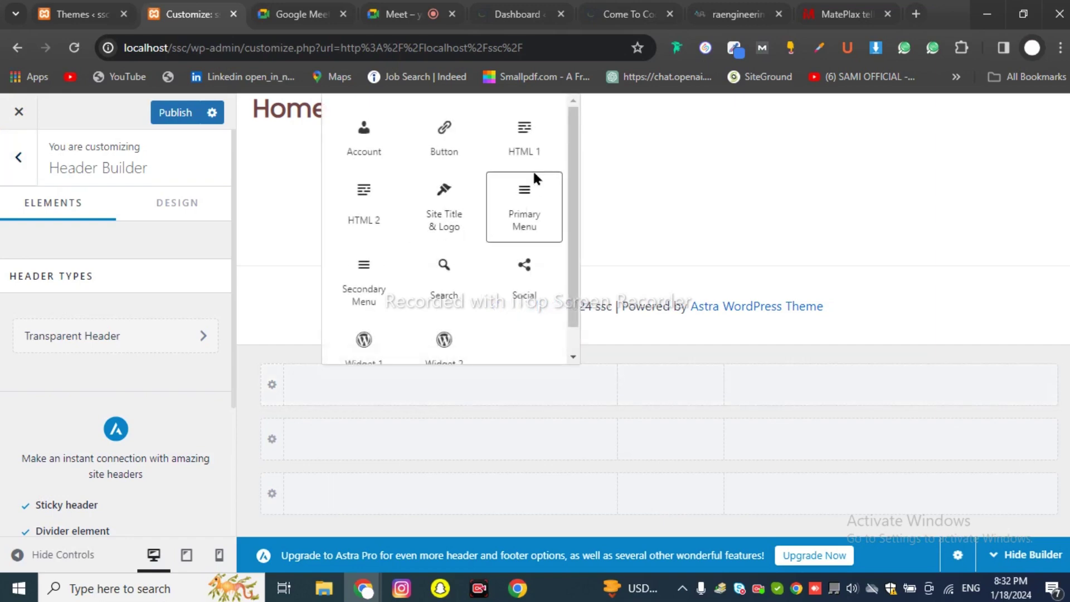
scroll(452, 243, down, 1)
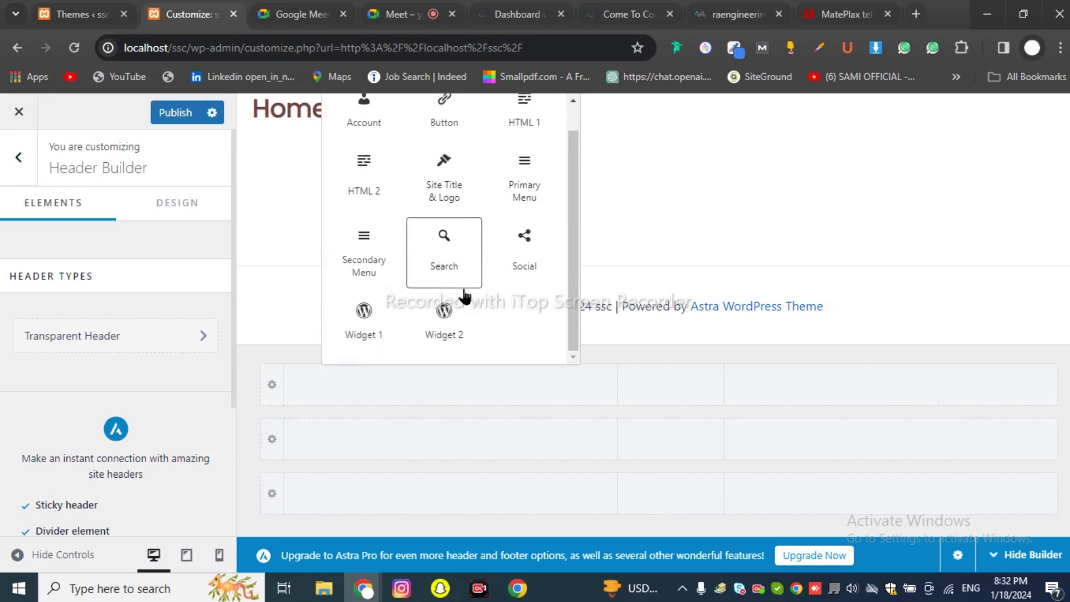
scroll(413, 223, up, 1)
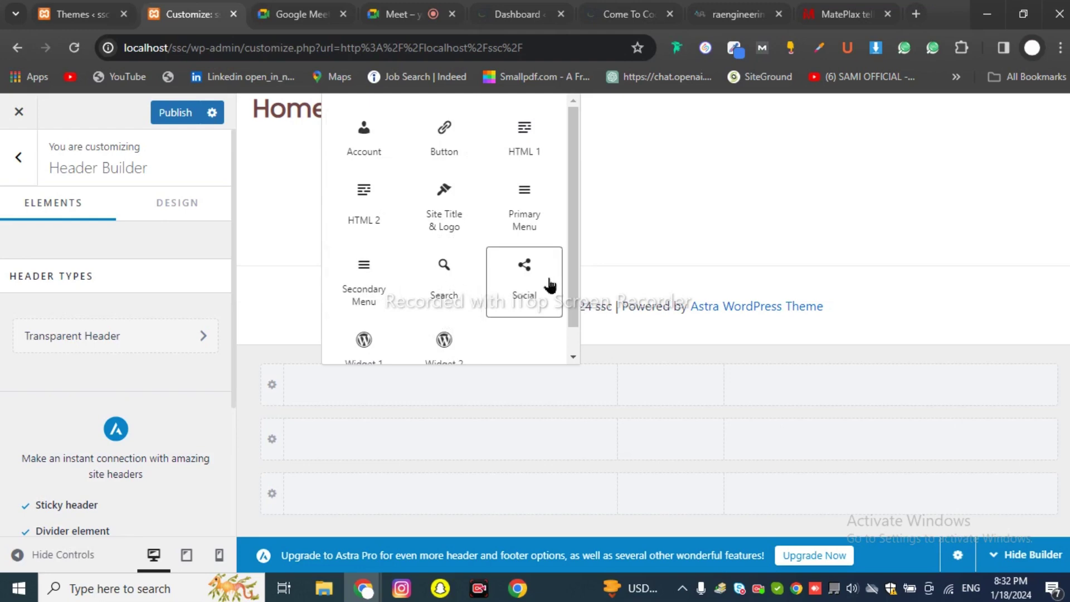
scroll(418, 331, down, 1)
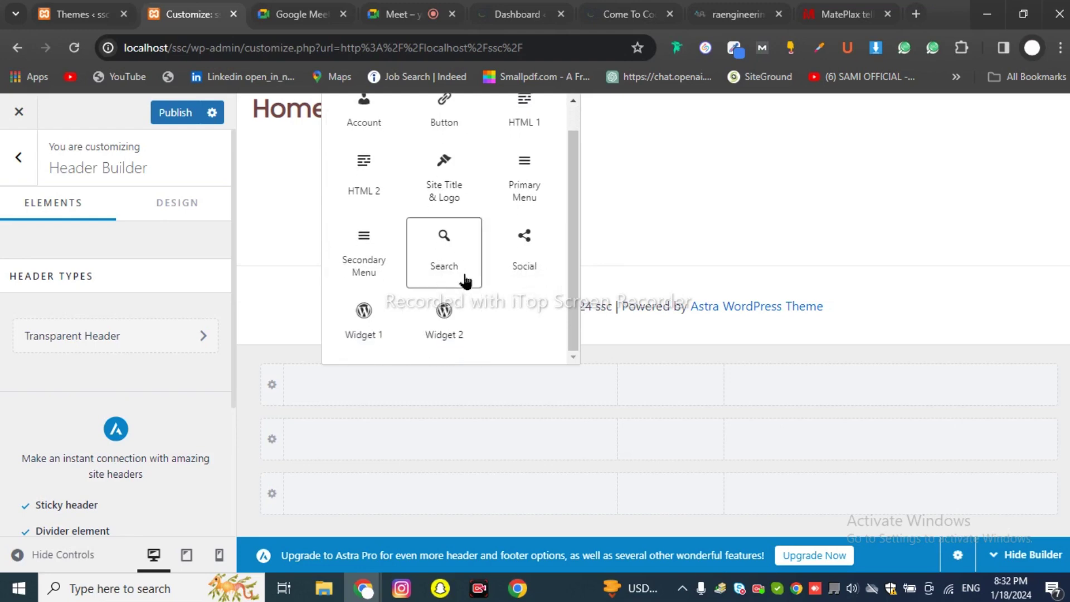
scroll(501, 270, up, 1)
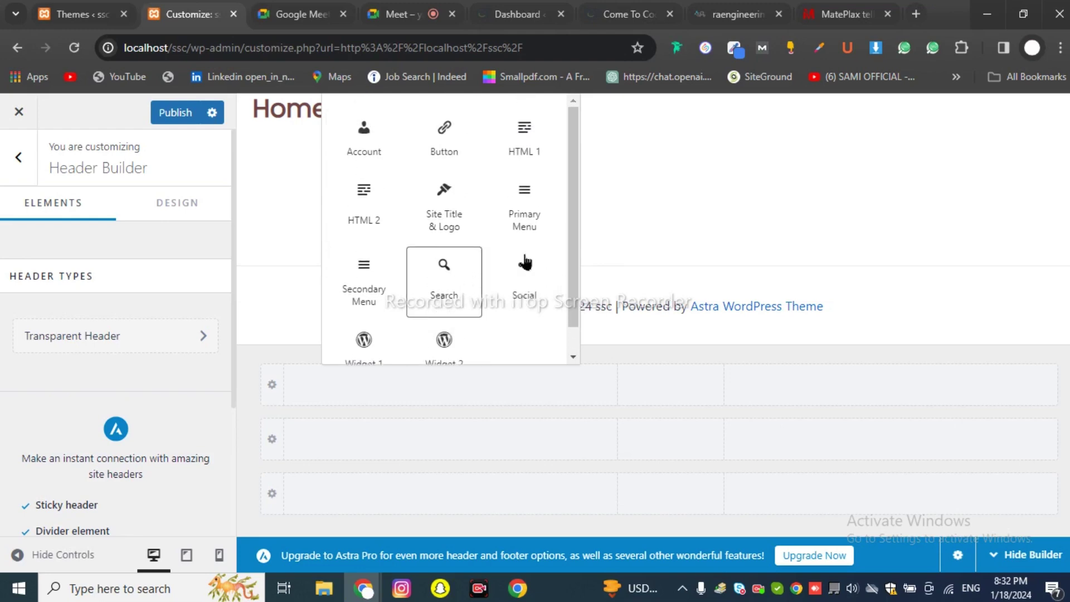
click(447, 223)
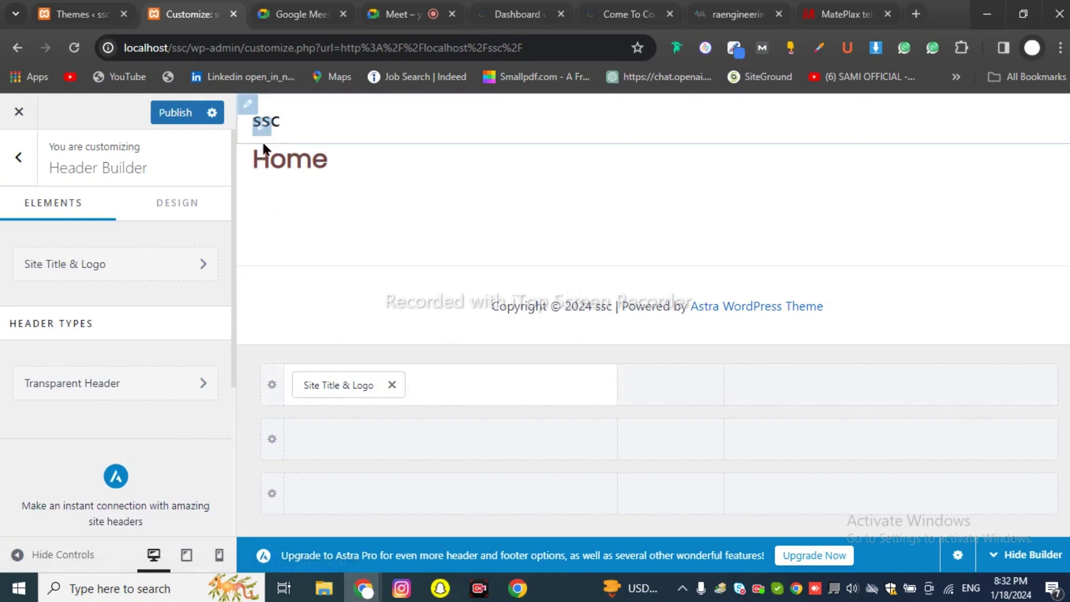
click(107, 274)
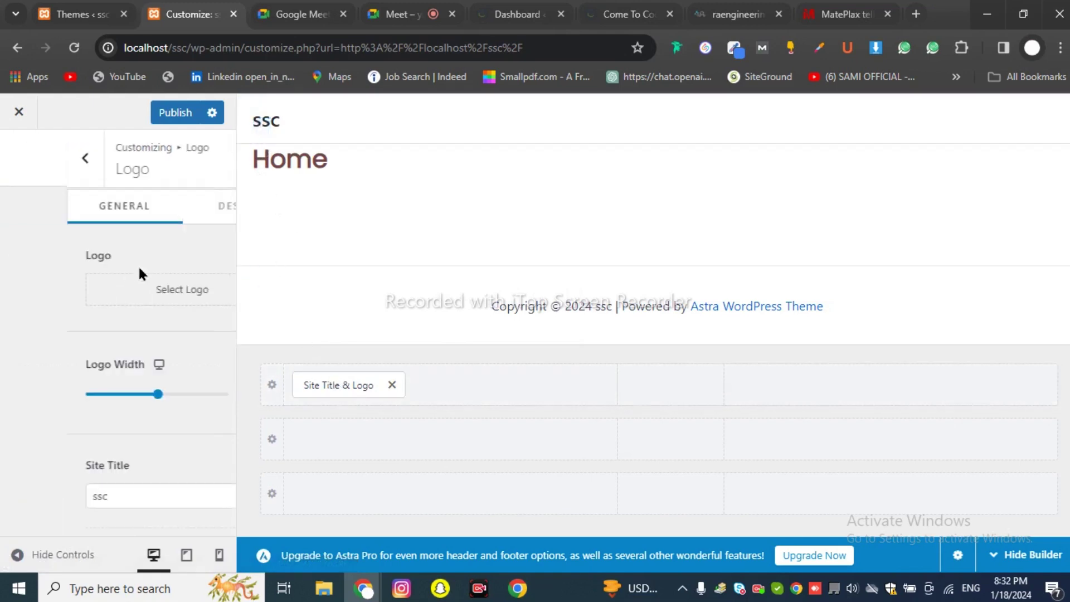
click(114, 301)
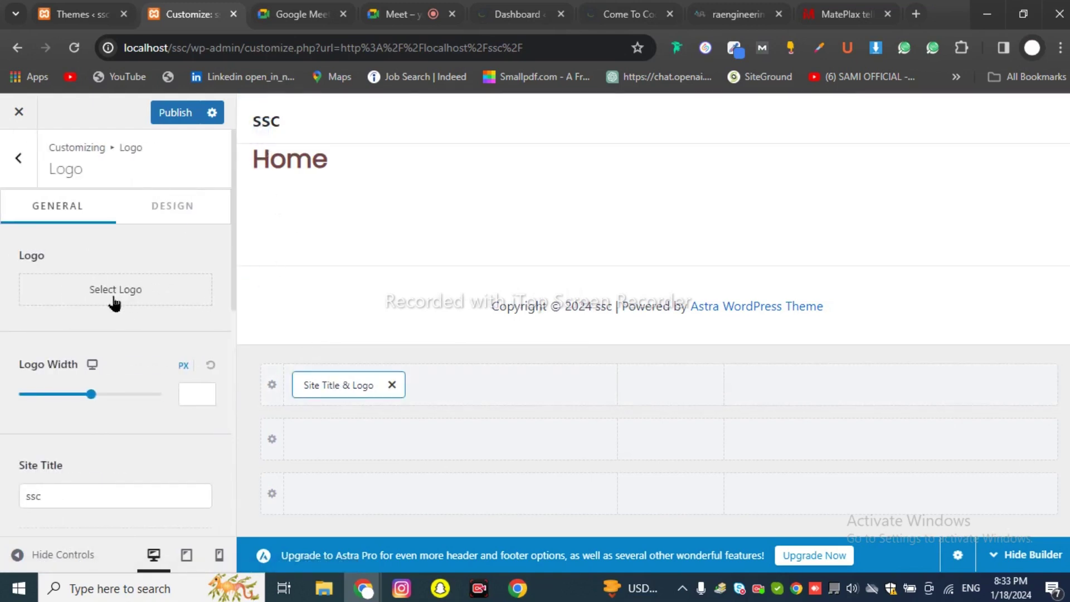
click(511, 373)
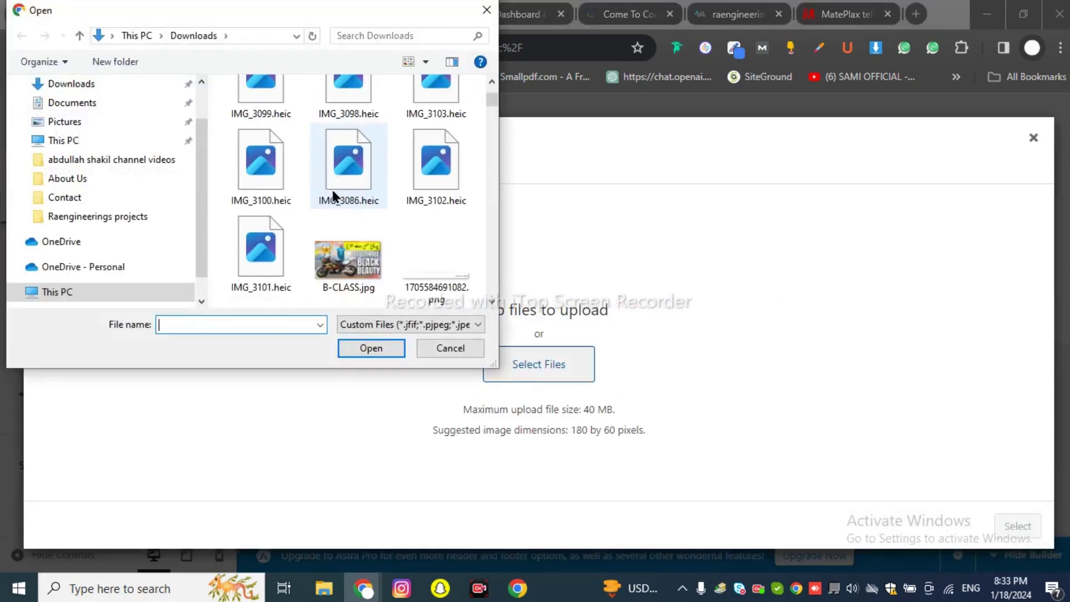
scroll(382, 194, down, 2)
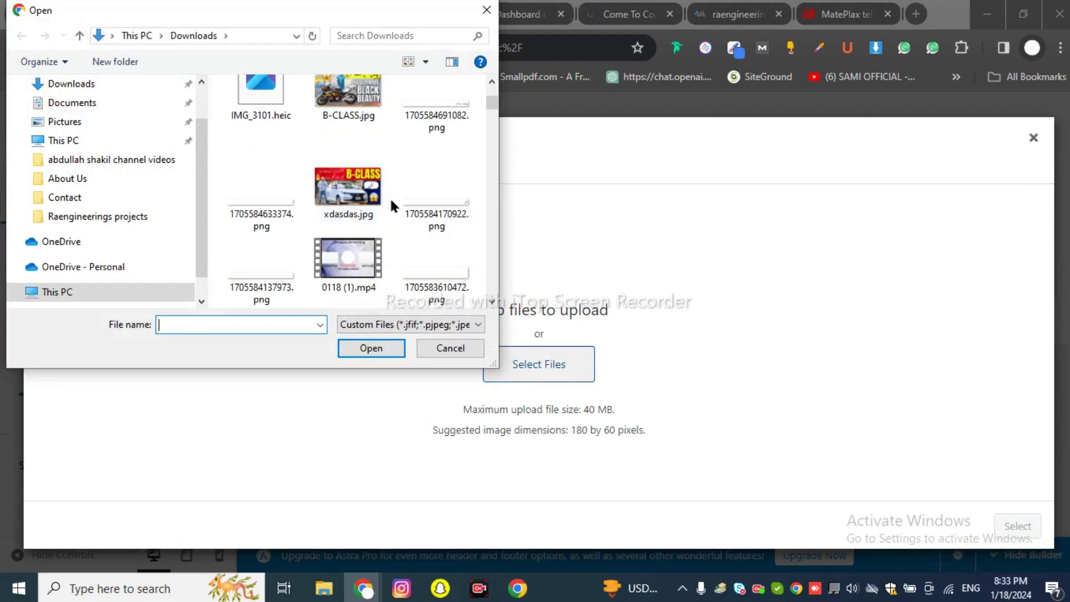
scroll(389, 197, down, 2)
click(443, 349)
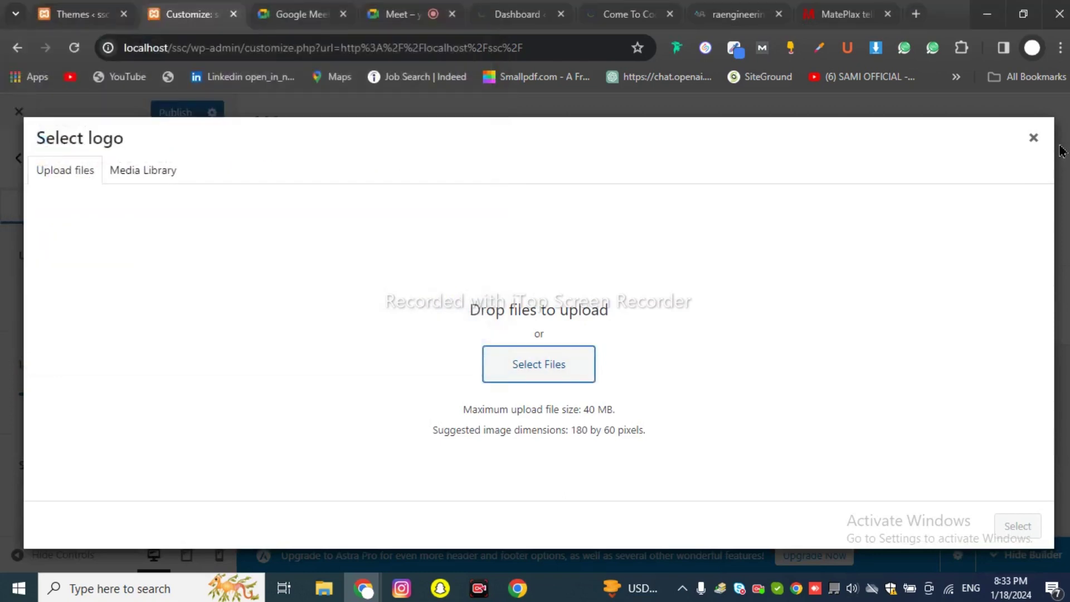
click(1034, 138)
mouse_move(271, 125)
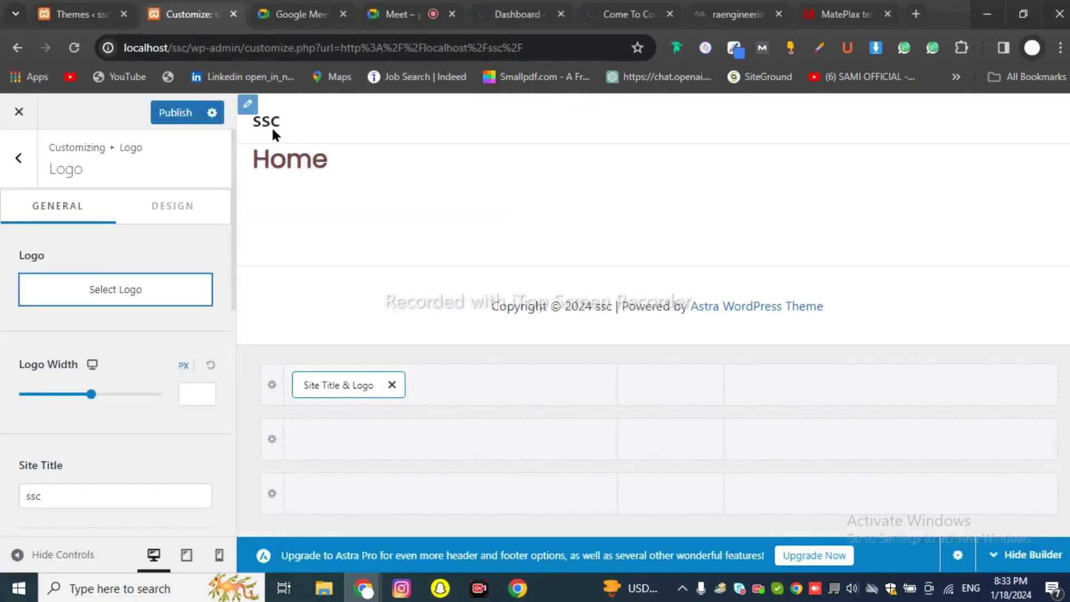
Step: Add the Primary Menu element to the first header row and place it in the centre section
mouse_move(510, 410)
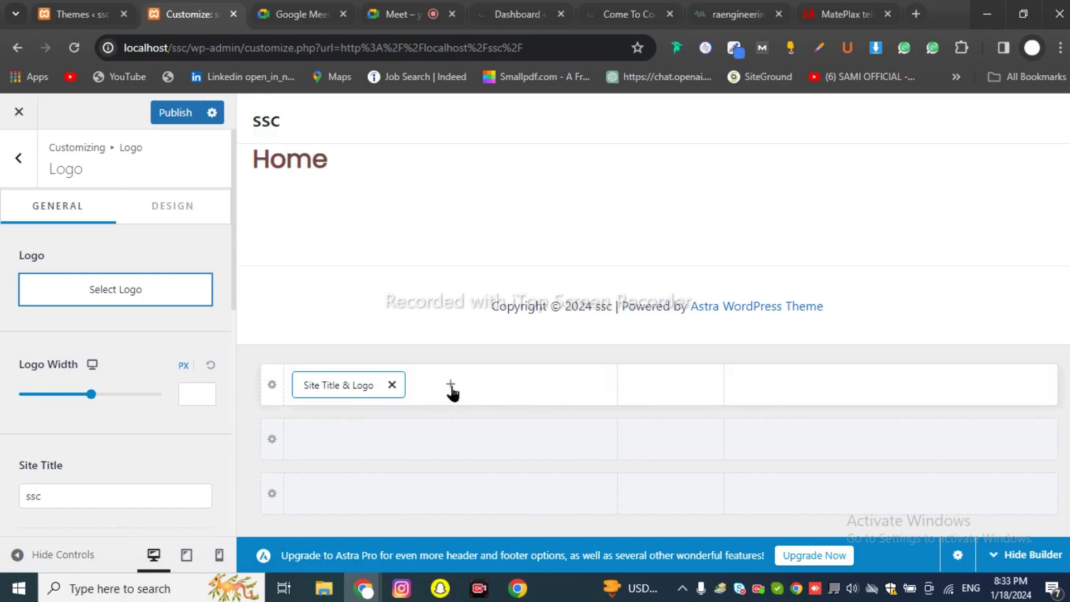
click(451, 386)
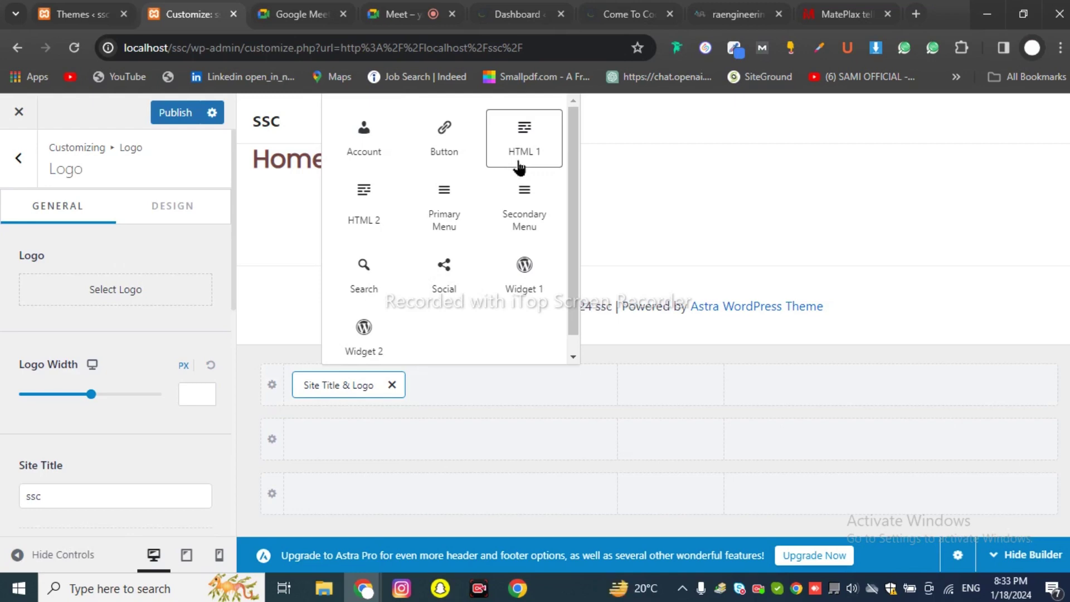
click(433, 223)
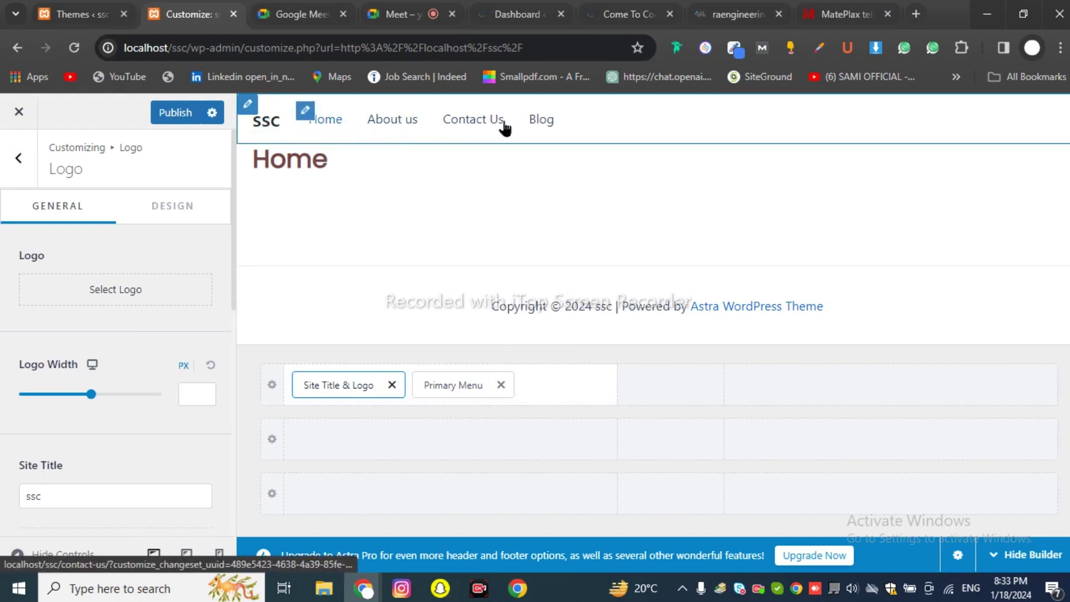
drag(449, 385, 675, 404)
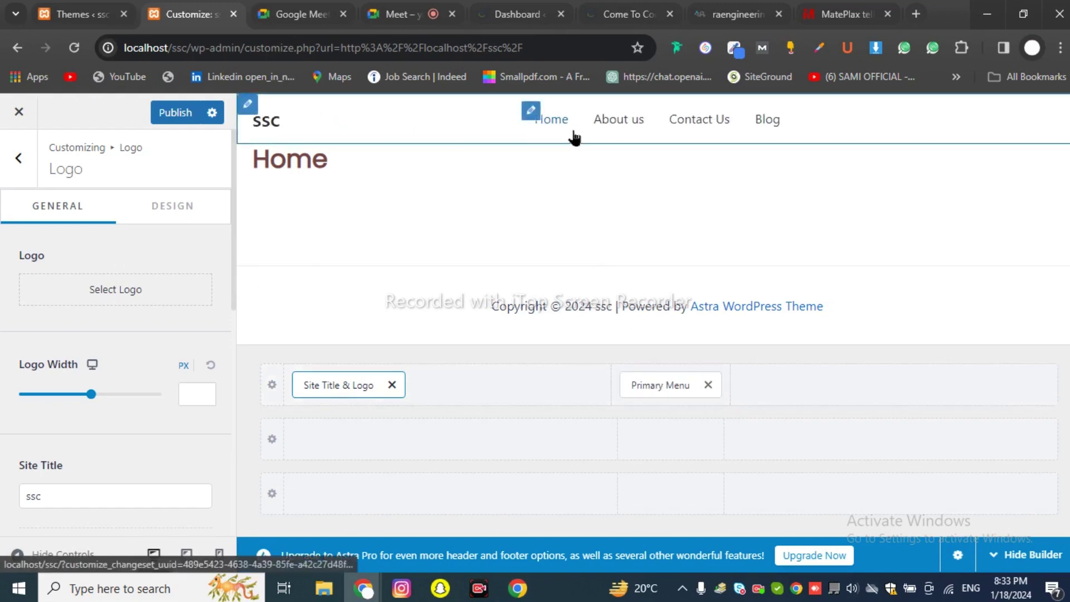
drag(657, 378, 803, 384)
drag(980, 389, 691, 394)
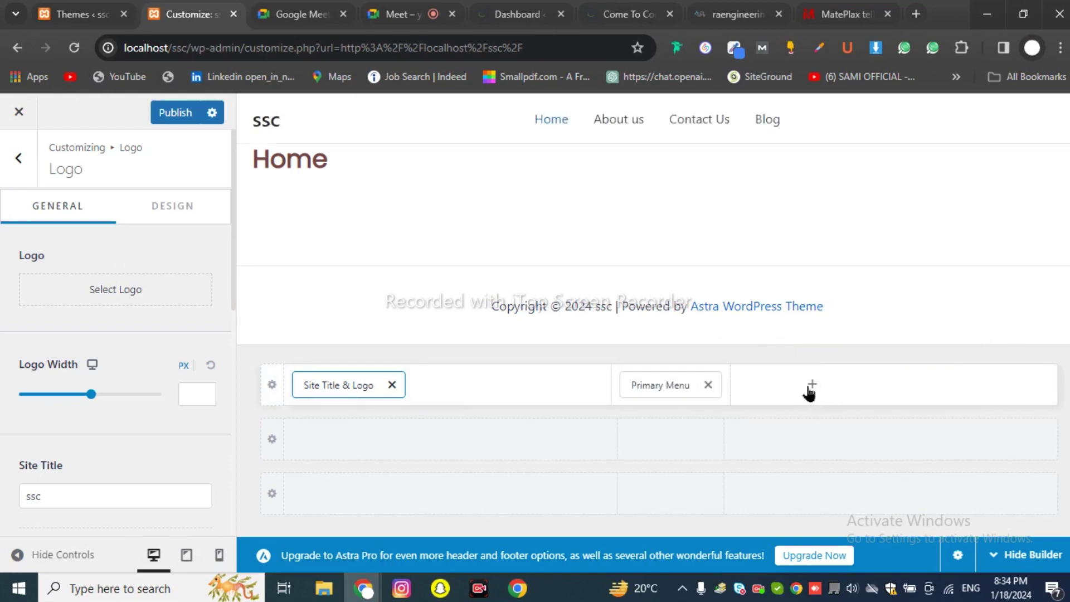
Step: Add the Search element to the right section of the first header row and place it at the far right end
click(812, 385)
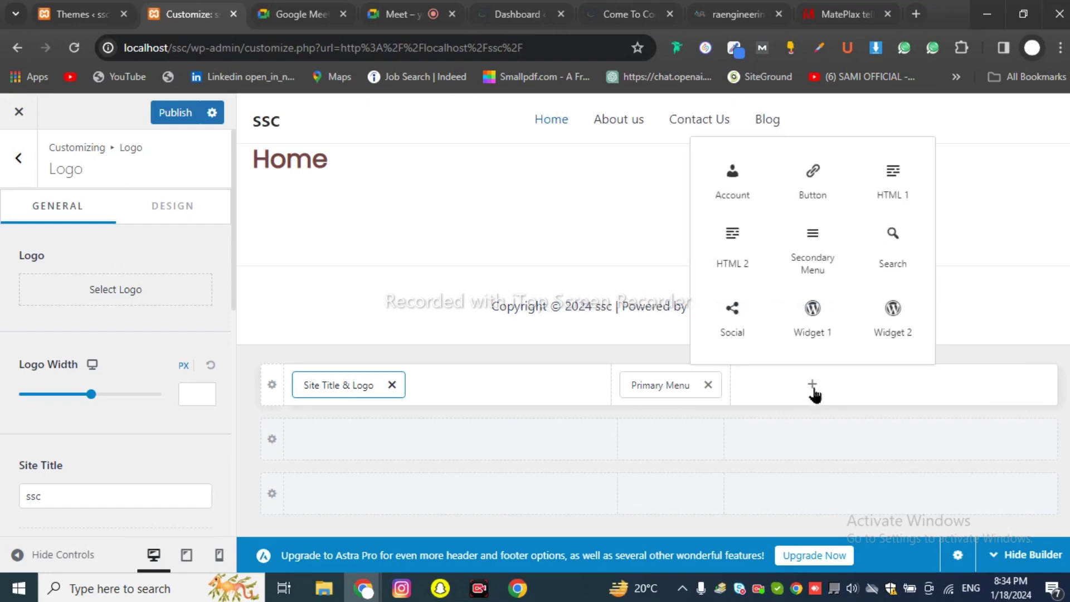
click(891, 250)
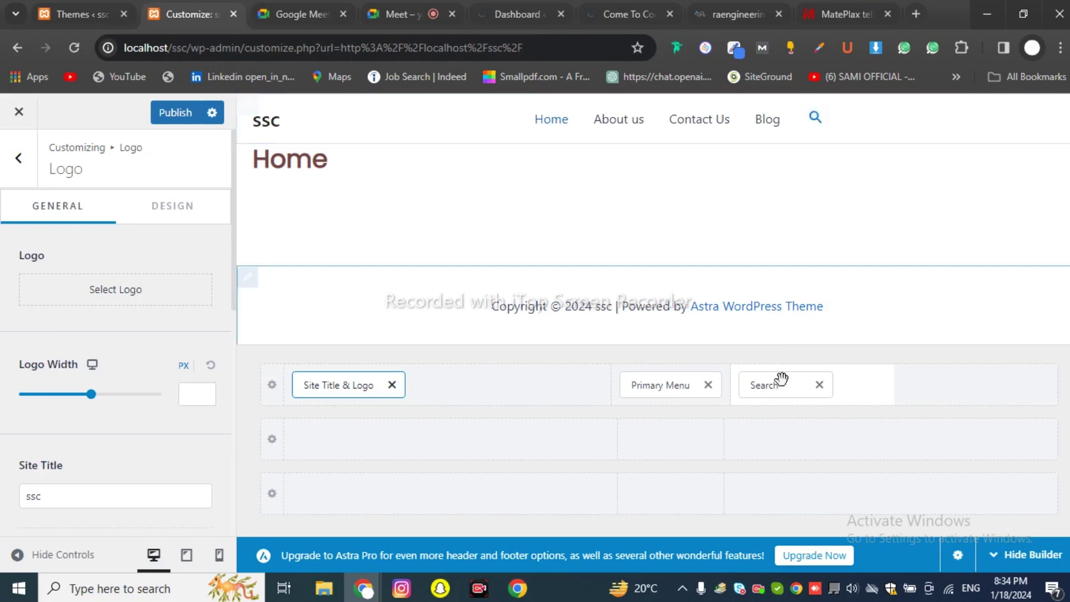
drag(776, 383, 992, 389)
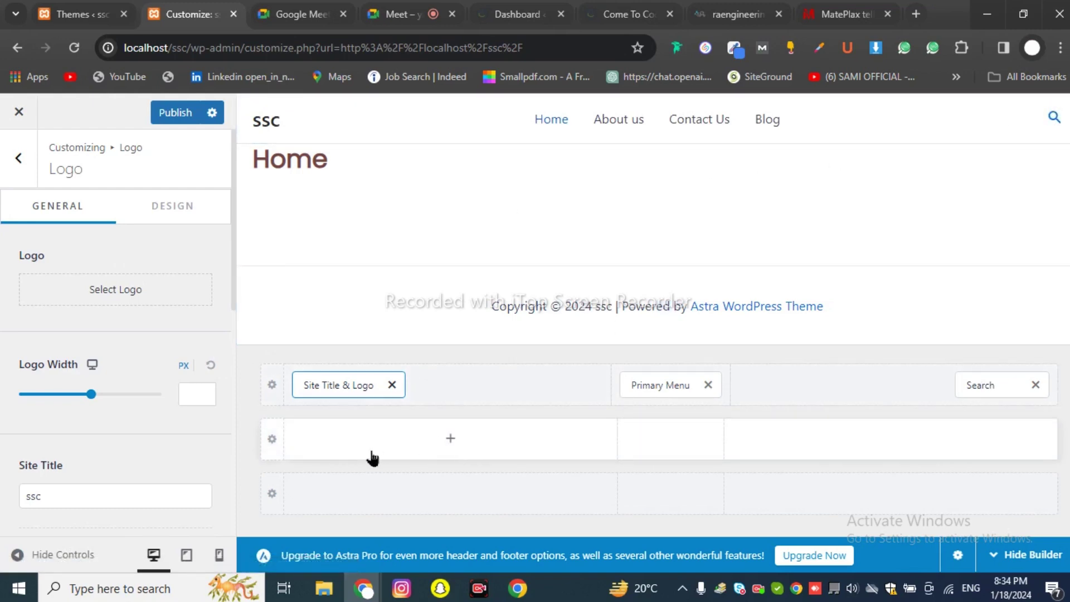
Step: Try the Social element in the left section of the second header row and remove it again
click(451, 440)
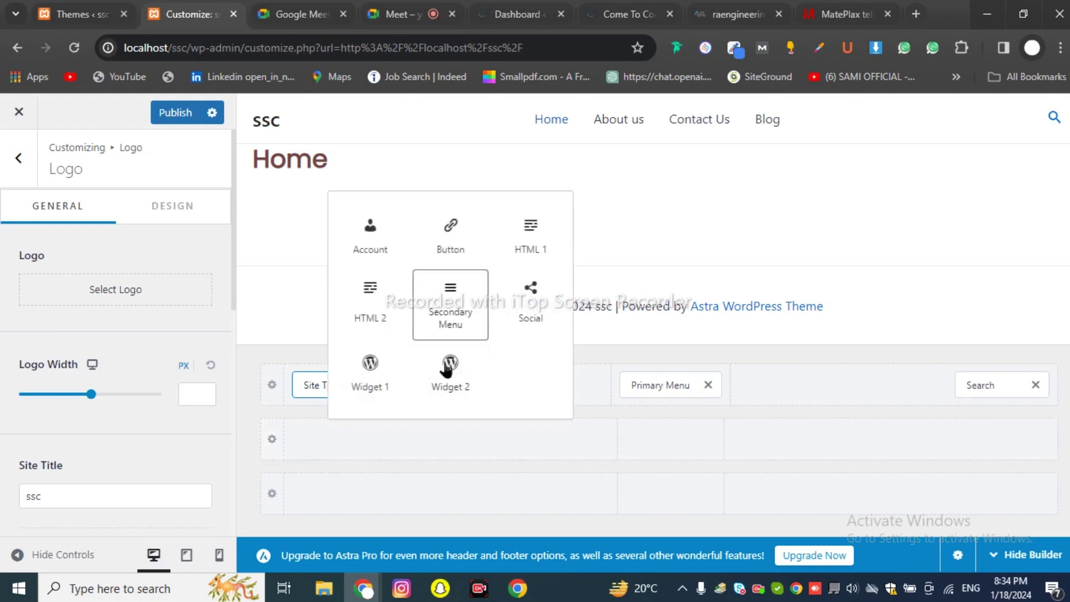
click(532, 306)
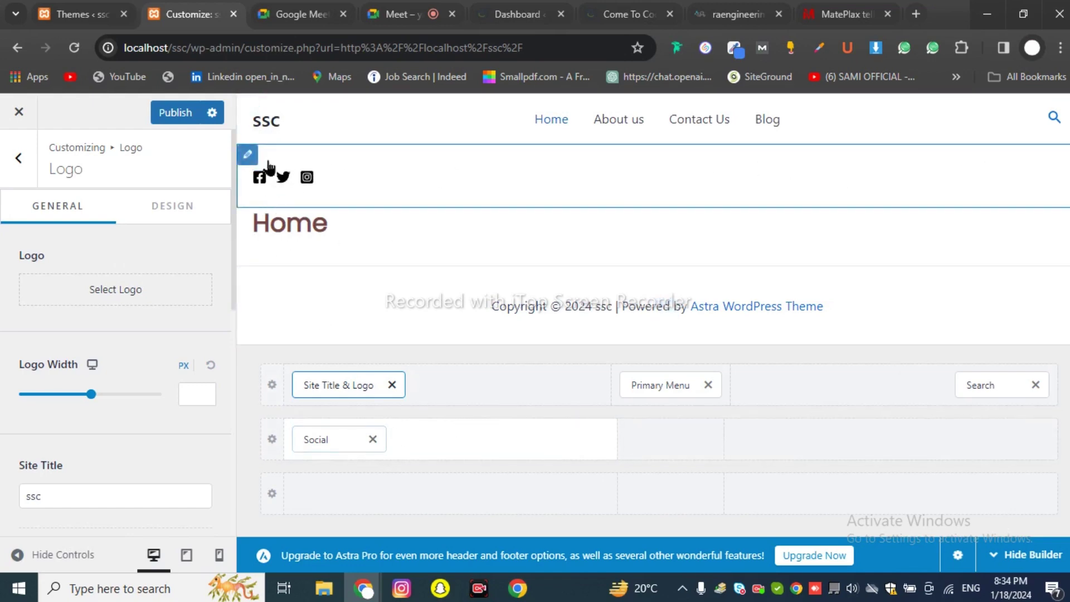
click(373, 439)
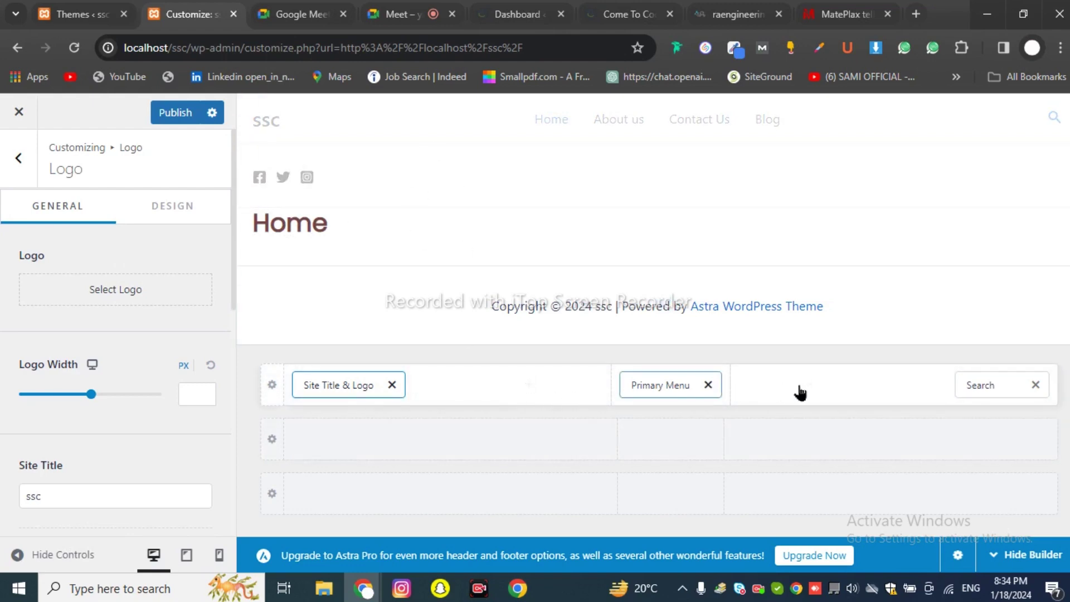
Step: Add the Social element to the right section of the first header row, place it directly before Search, and publish the changes
click(817, 390)
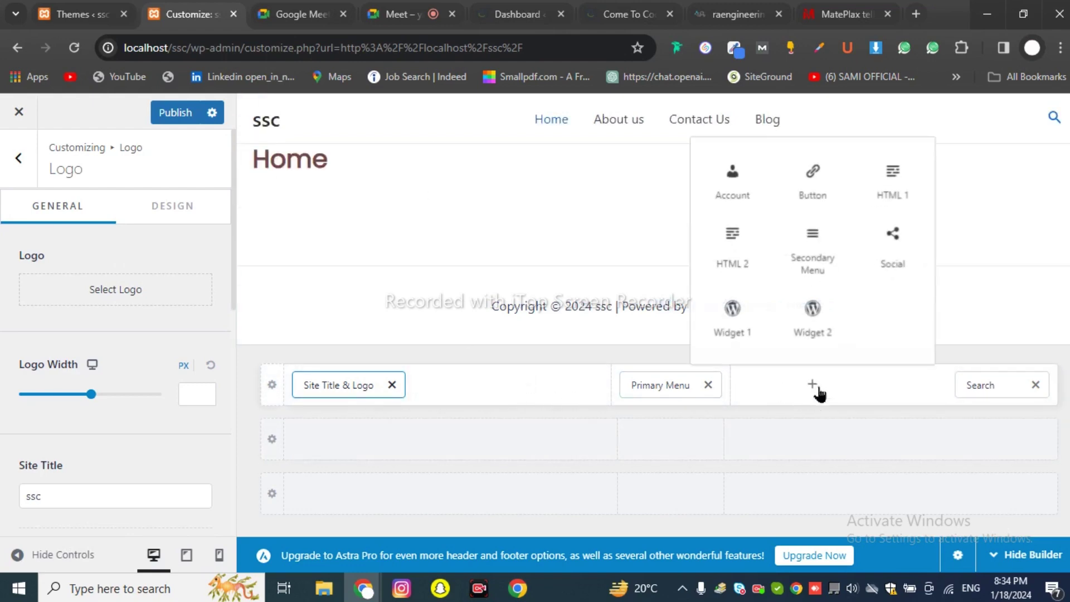
click(897, 253)
drag(761, 384, 876, 387)
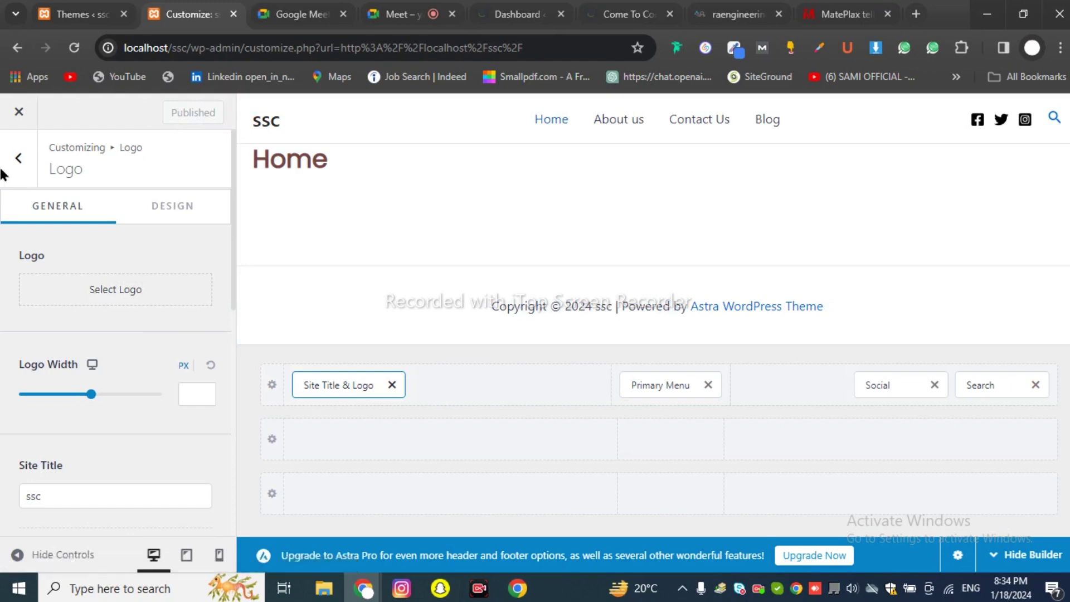
Step: Leave the Header Builder, view the general Breadcrumb settings, and return to the main list of customizer sections
click(19, 159)
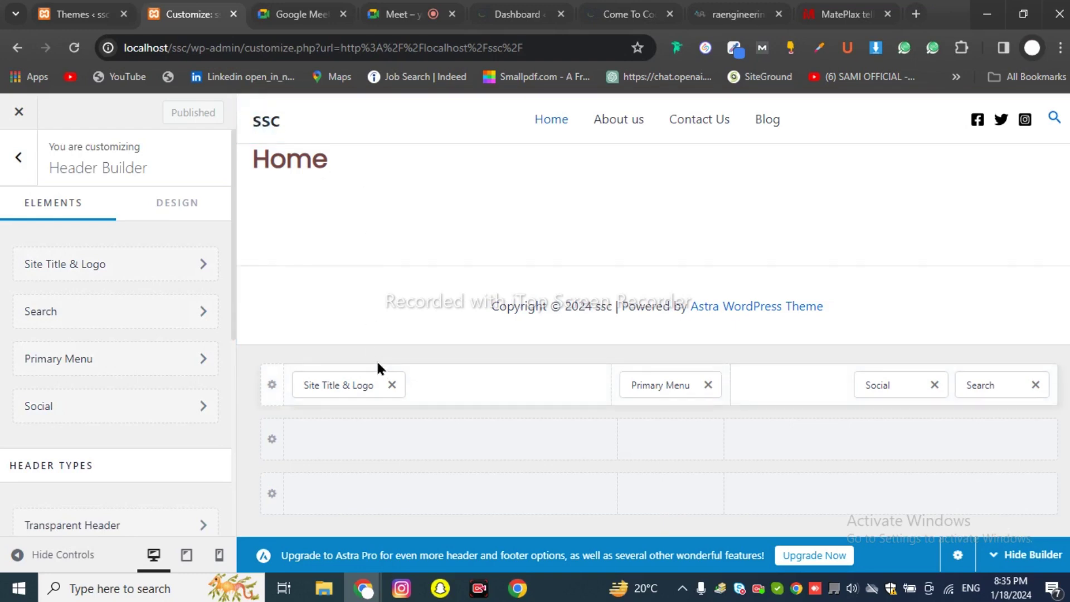
click(19, 158)
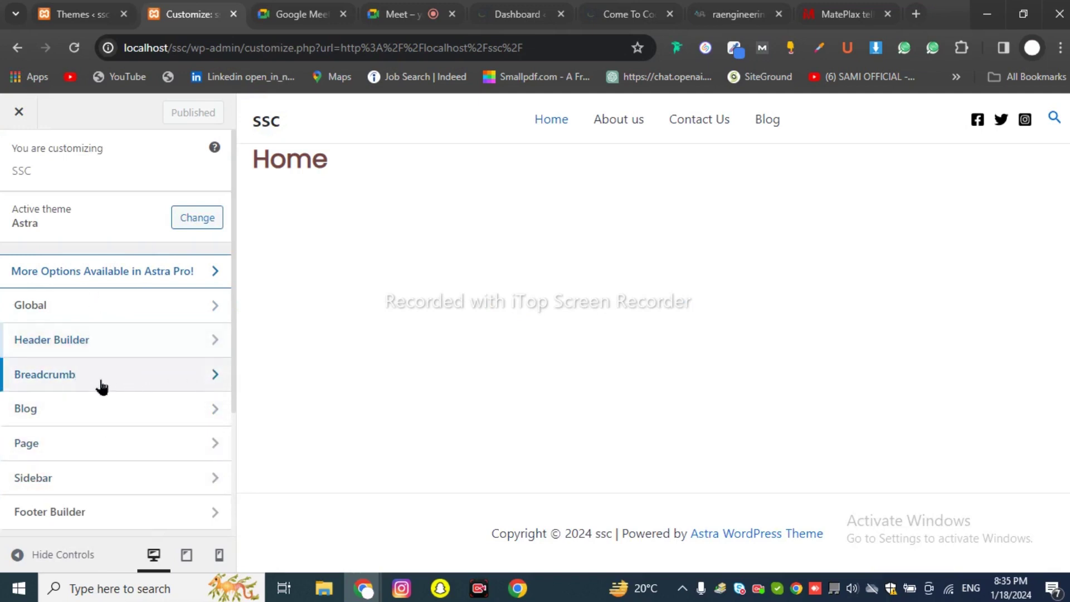
click(158, 370)
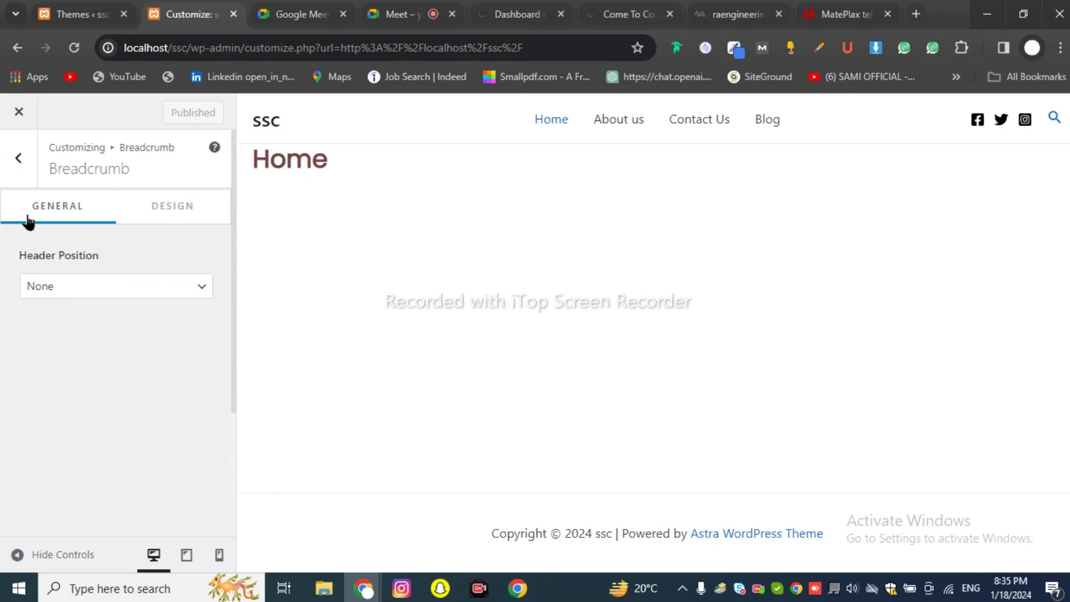
key(Escape)
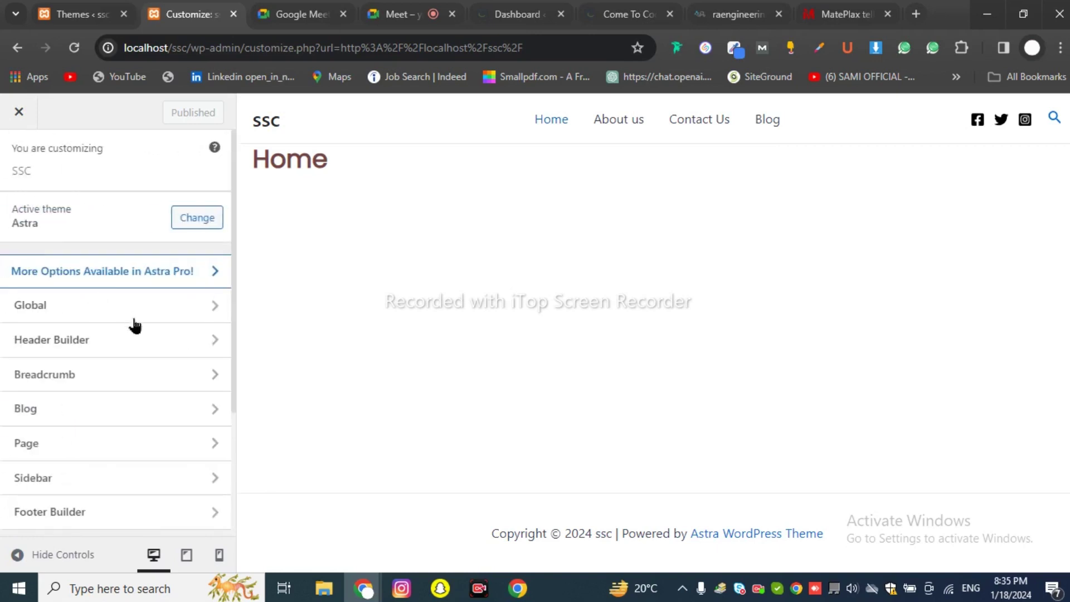
Step: Open the Blog / Archive settings and examine the title area and container layout options
scroll(143, 402, down, 3)
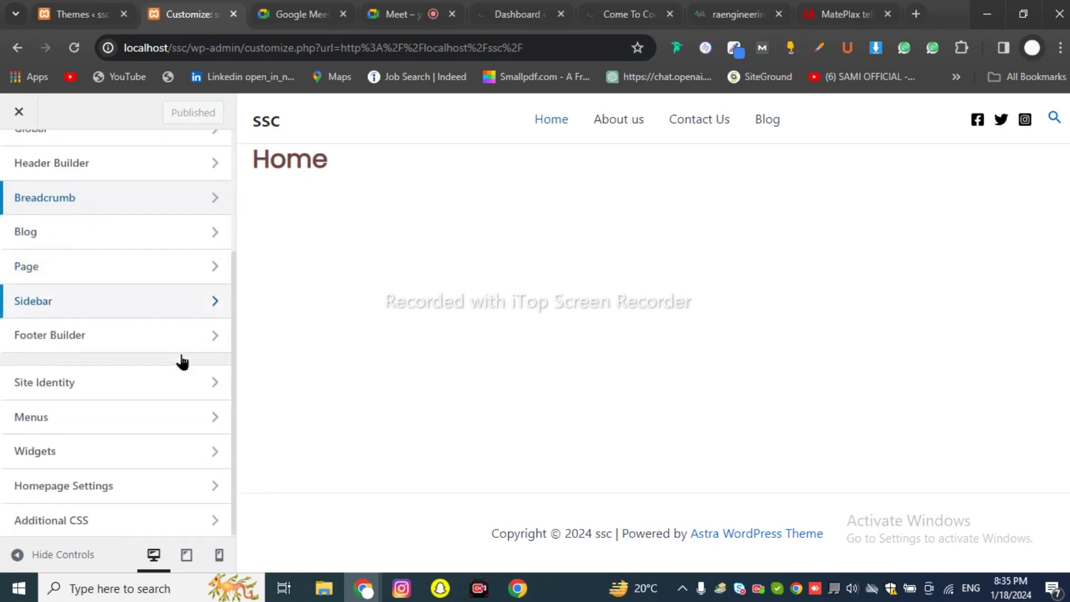
click(74, 238)
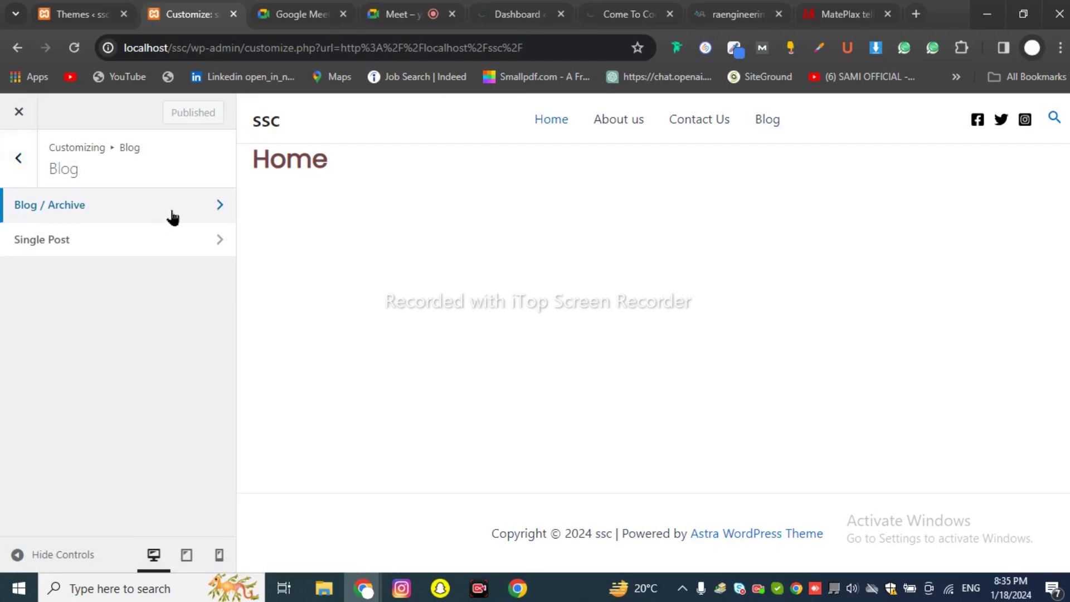
click(136, 215)
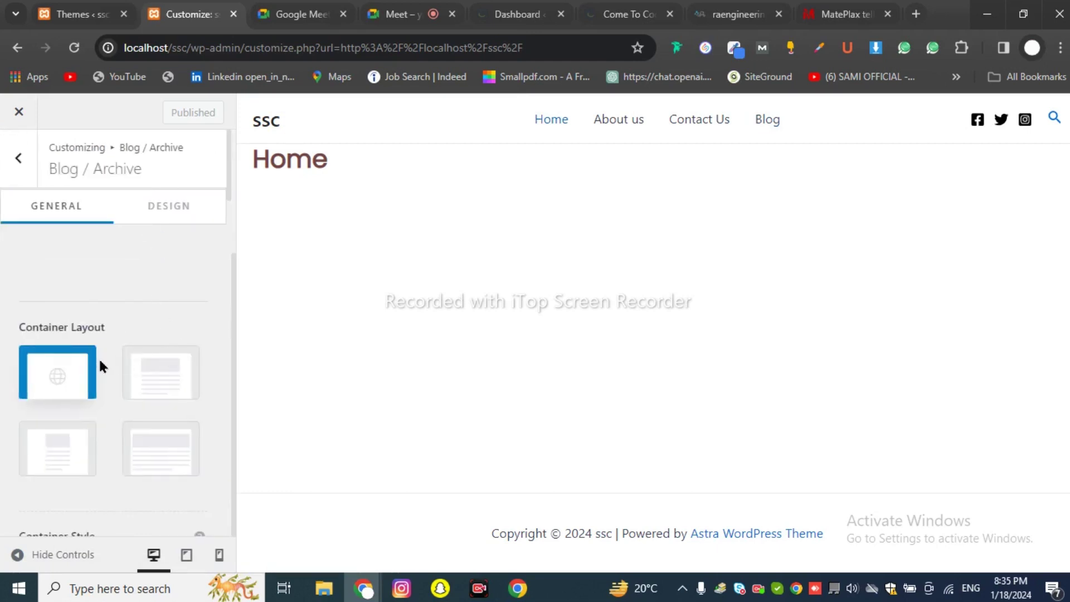
scroll(161, 384, up, 2)
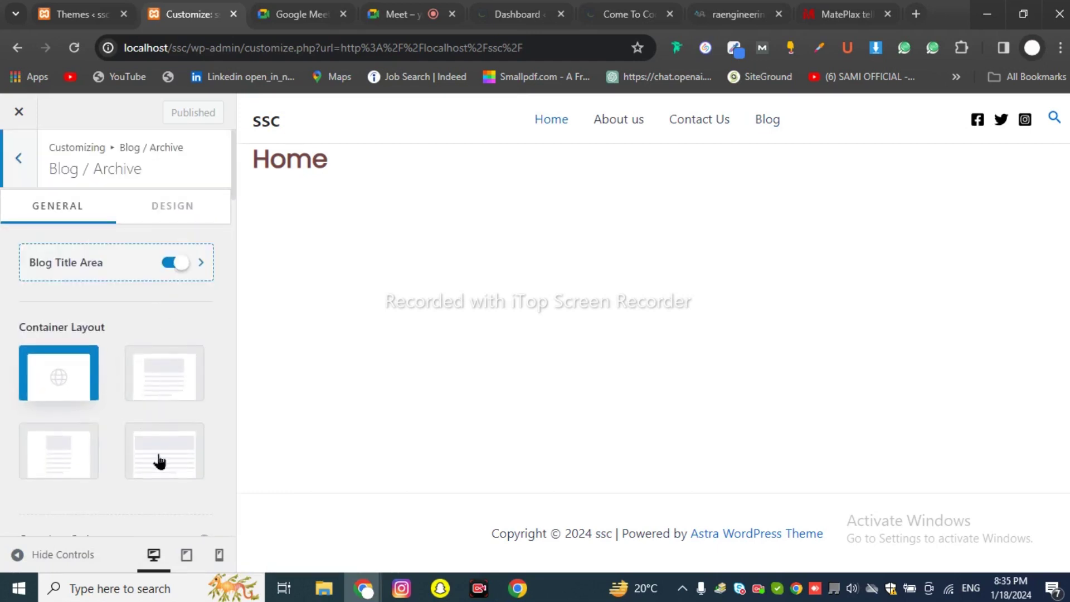
Step: Examine the container style, sidebar and blog layout options in the Blog / Archive settings, and open the Single Post settings
scroll(147, 414, down, 5)
scroll(138, 343, down, 4)
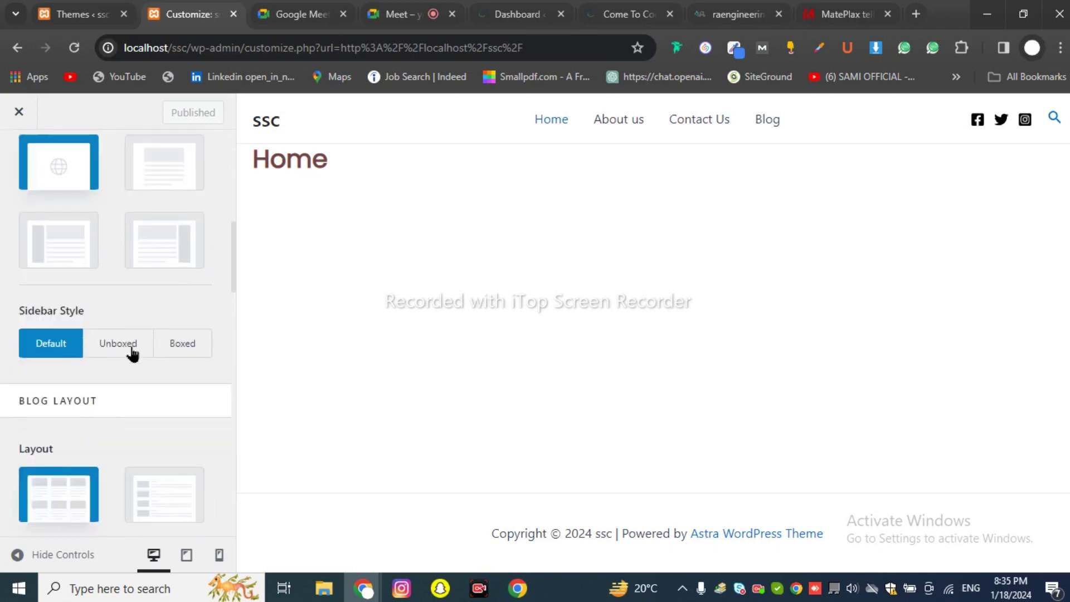
scroll(134, 346, up, 4)
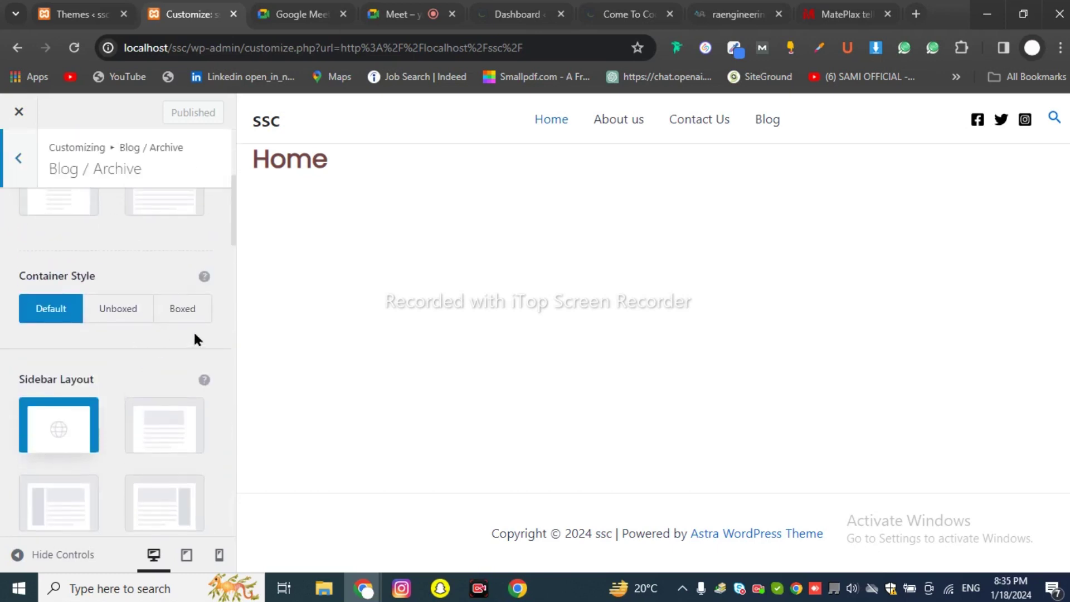
scroll(193, 330, down, 8)
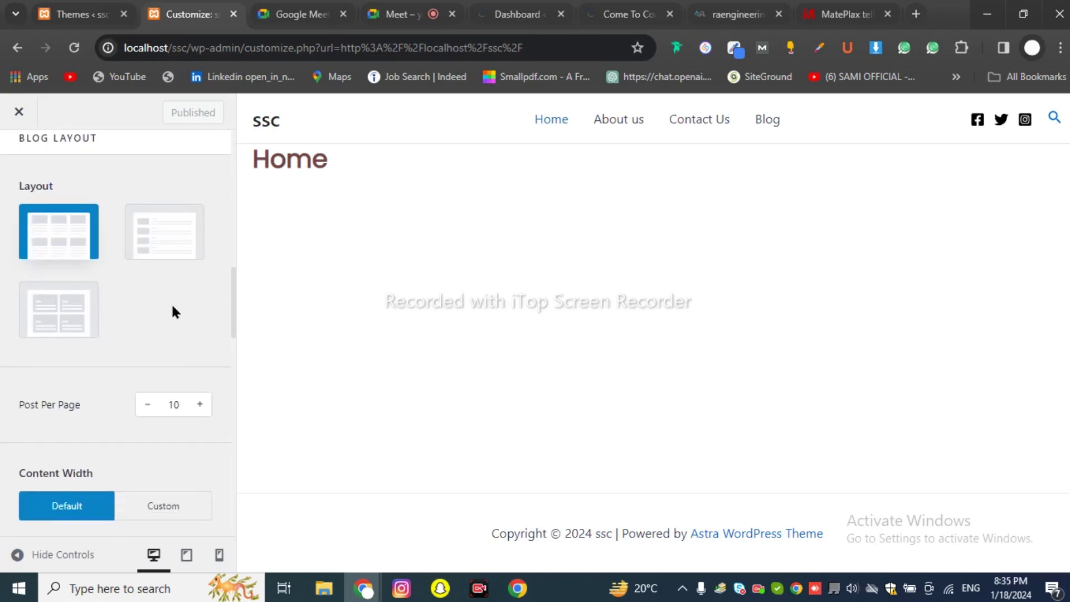
scroll(170, 308, up, 12)
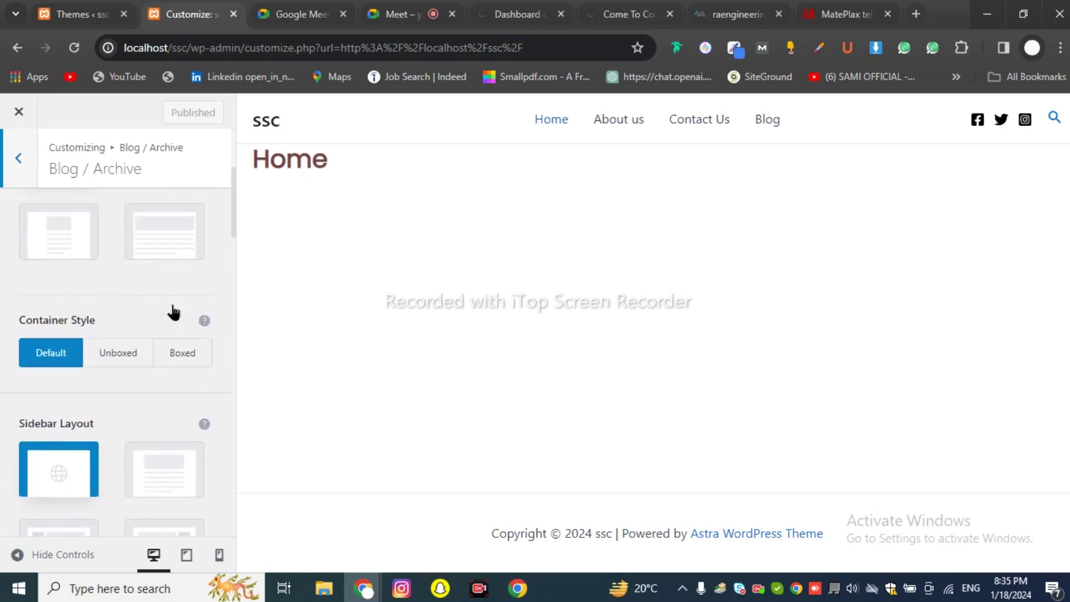
click(16, 161)
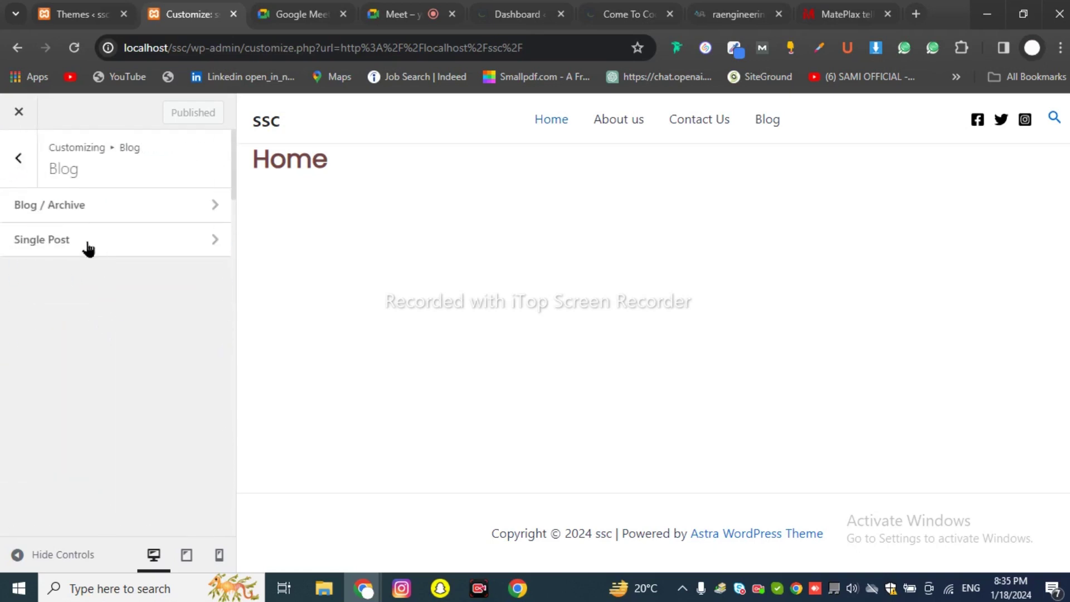
click(17, 162)
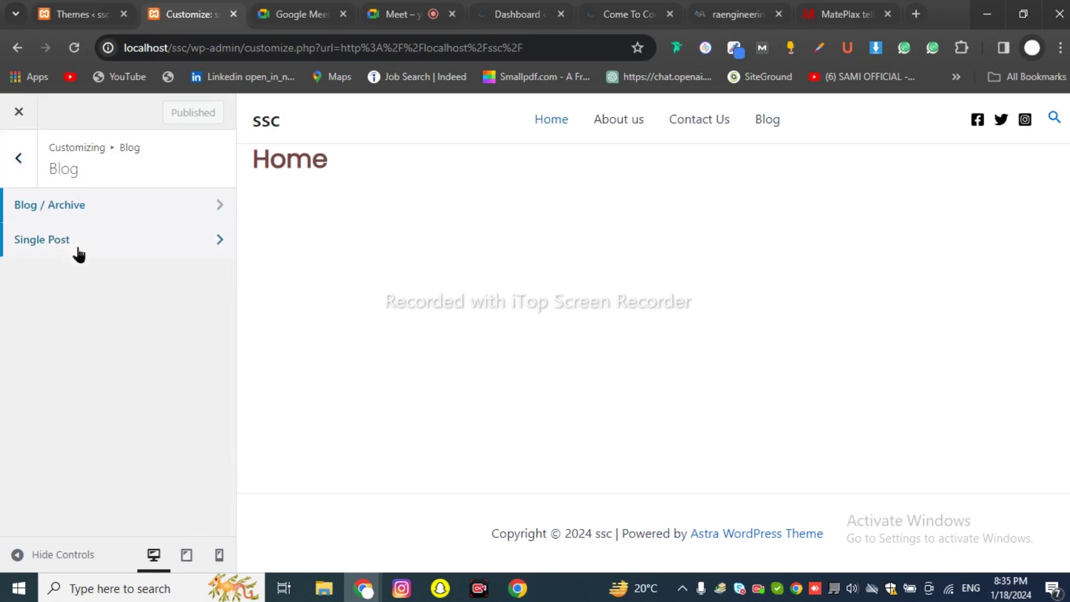
click(113, 248)
Step: Switch to the MatePlax website and open its Blog page from the site header
click(851, 8)
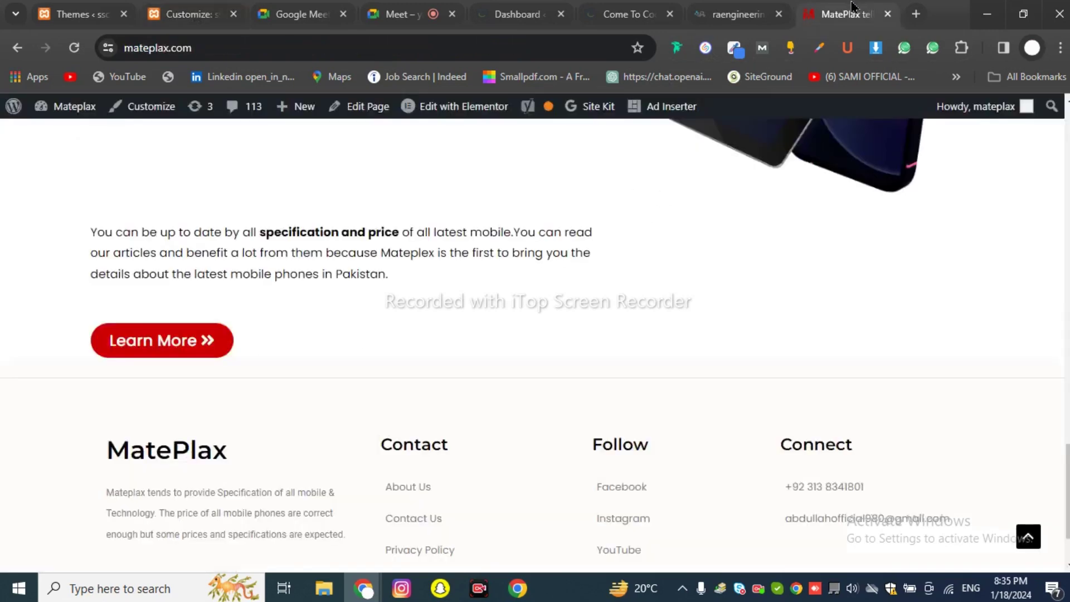
scroll(660, 302, up, 15)
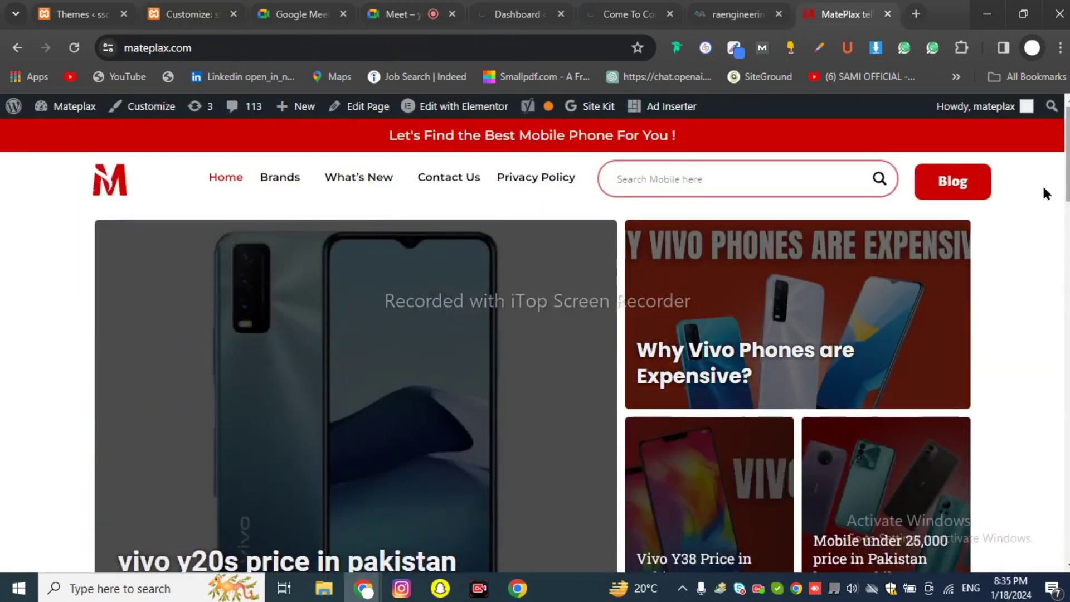
click(949, 186)
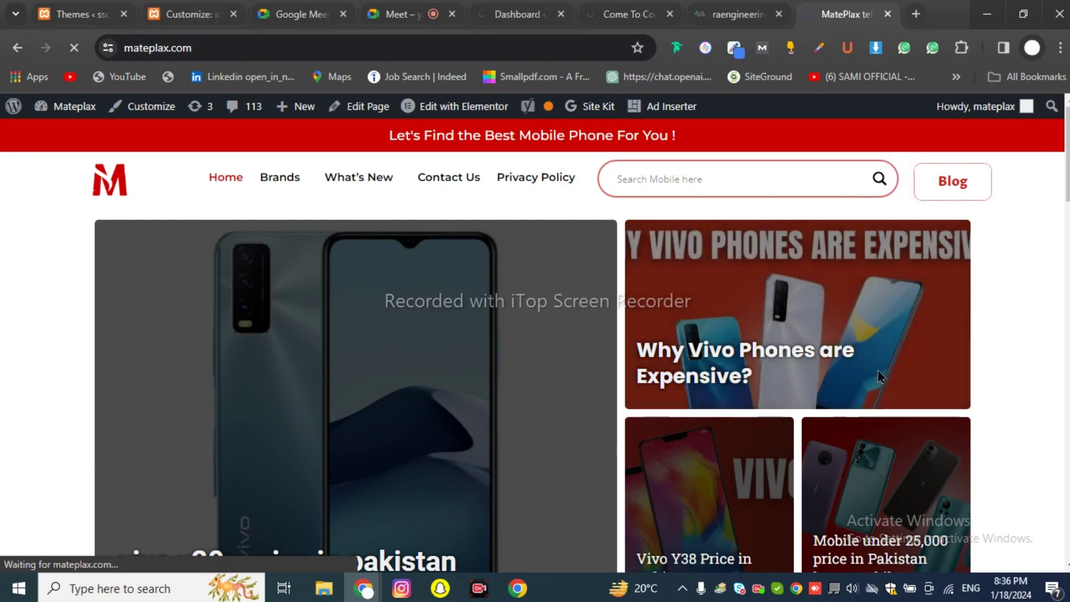
Step: Switch to the Google Meet call and toggle the microphone
click(402, 8)
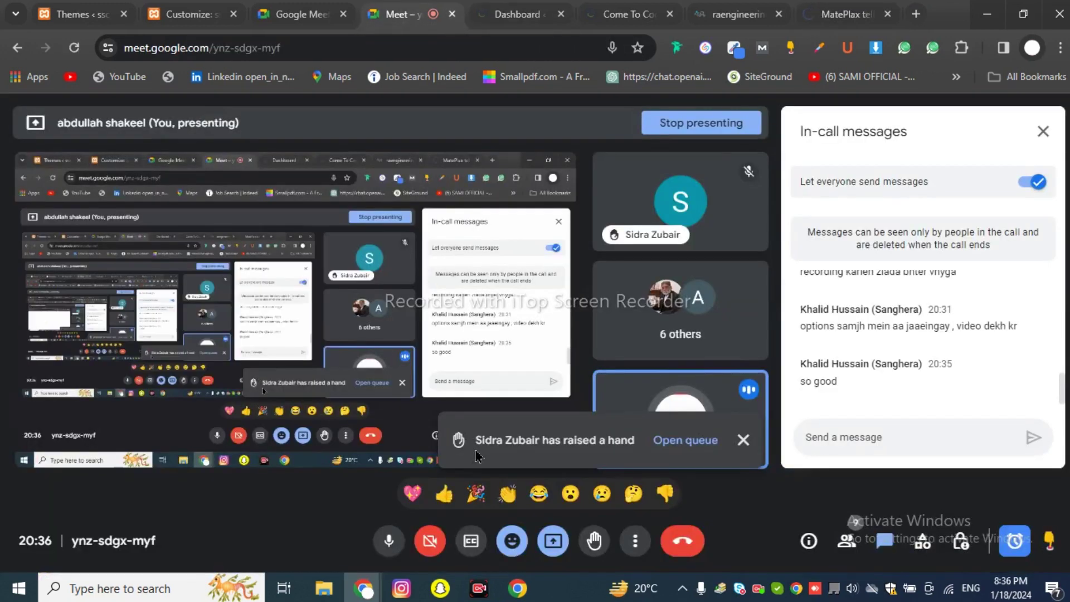
click(390, 546)
click(389, 540)
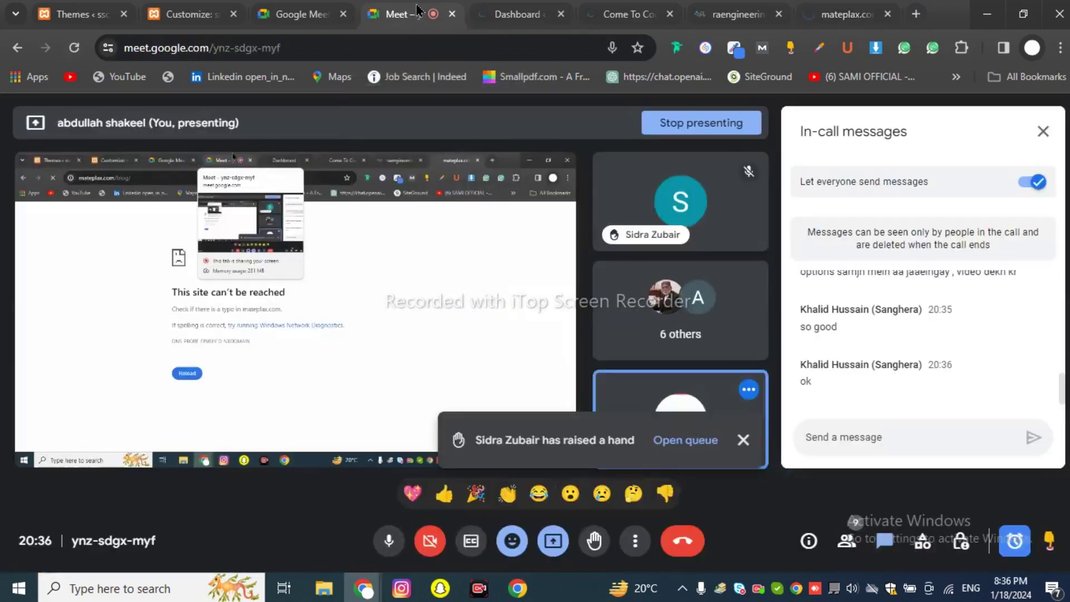
Step: Return to the customizer, examine the Single Post container, sidebar and content width options, and go back to the Blog section
click(165, 7)
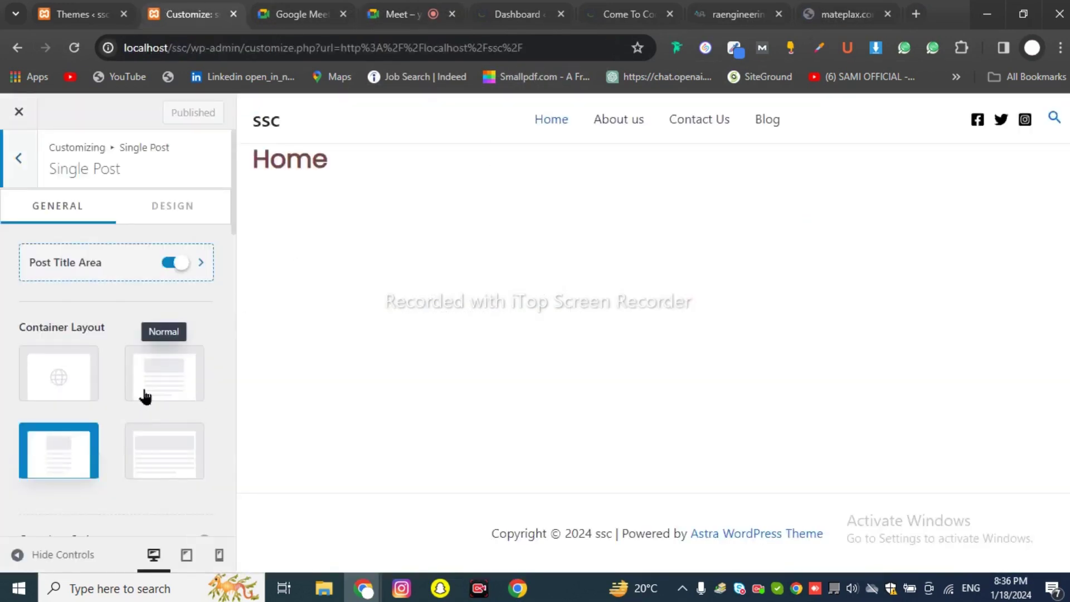
scroll(146, 385, down, 3)
scroll(140, 360, up, 3)
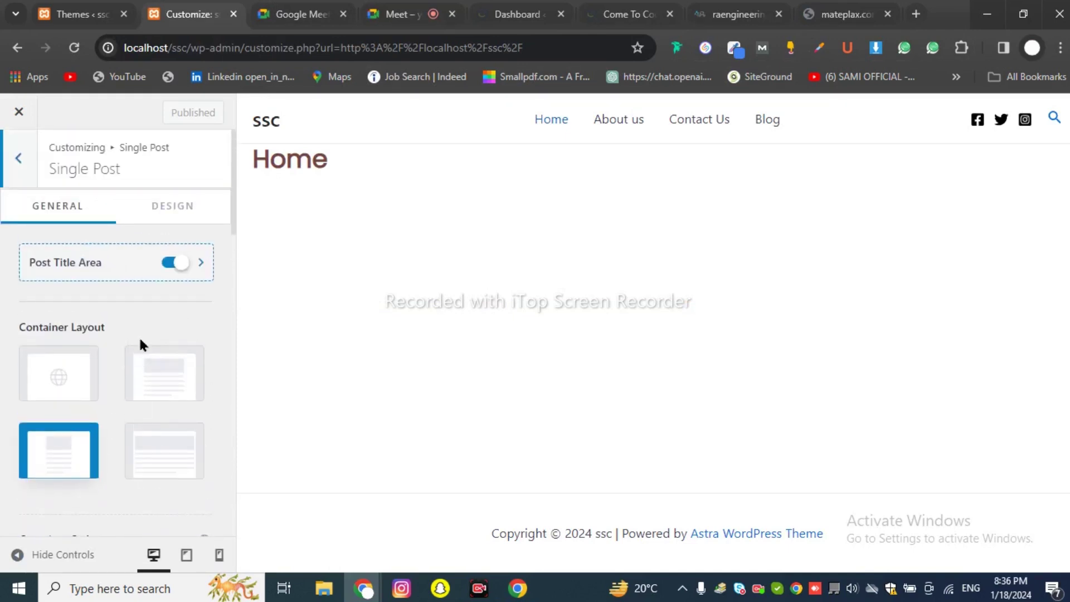
drag(17, 328, 99, 330)
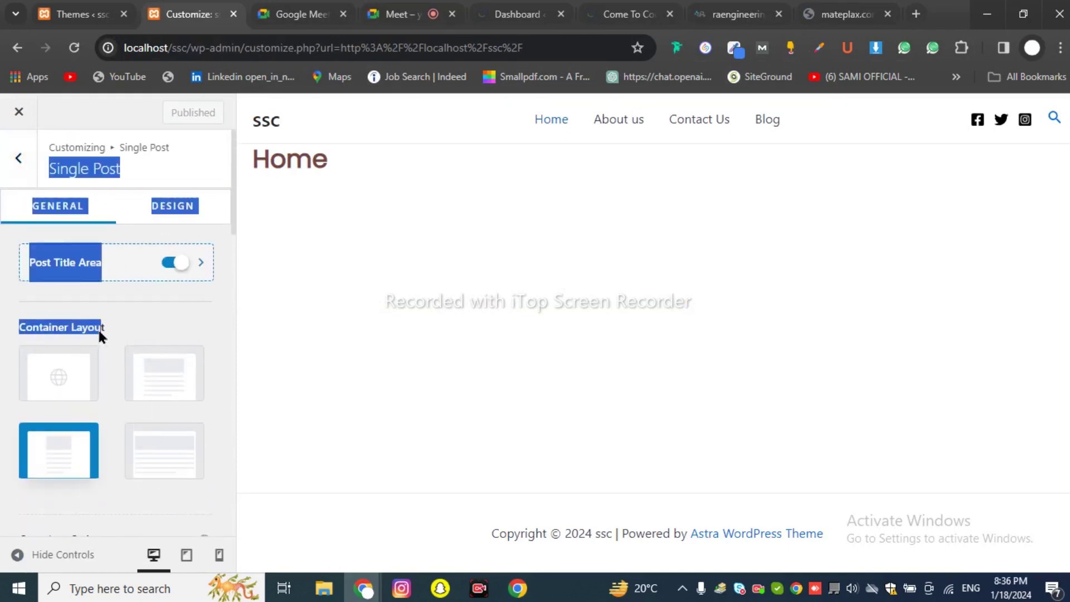
click(133, 333)
scroll(164, 357, down, 4)
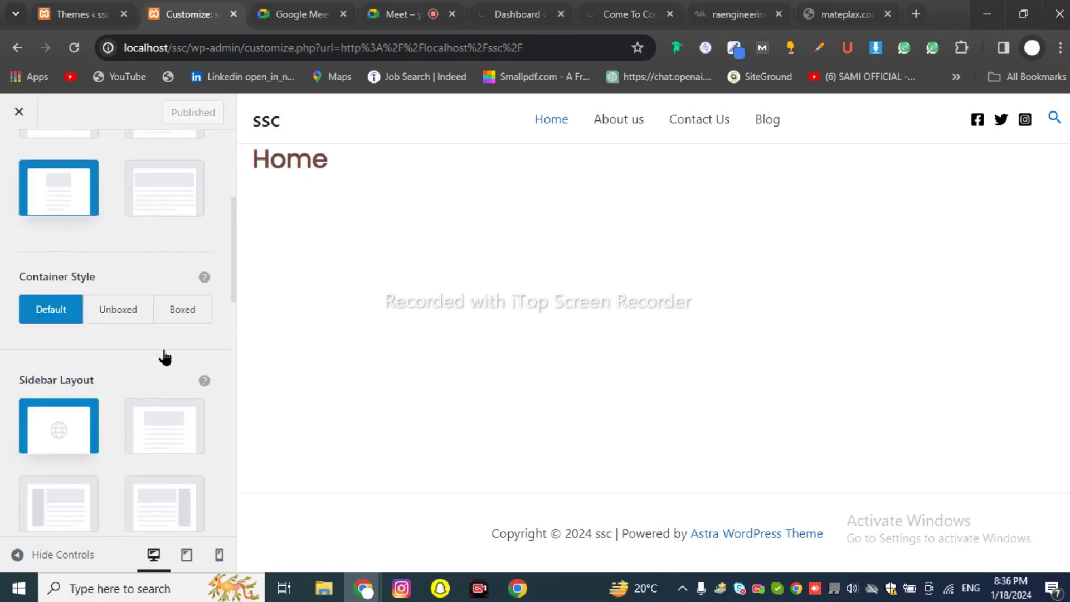
scroll(165, 357, up, 2)
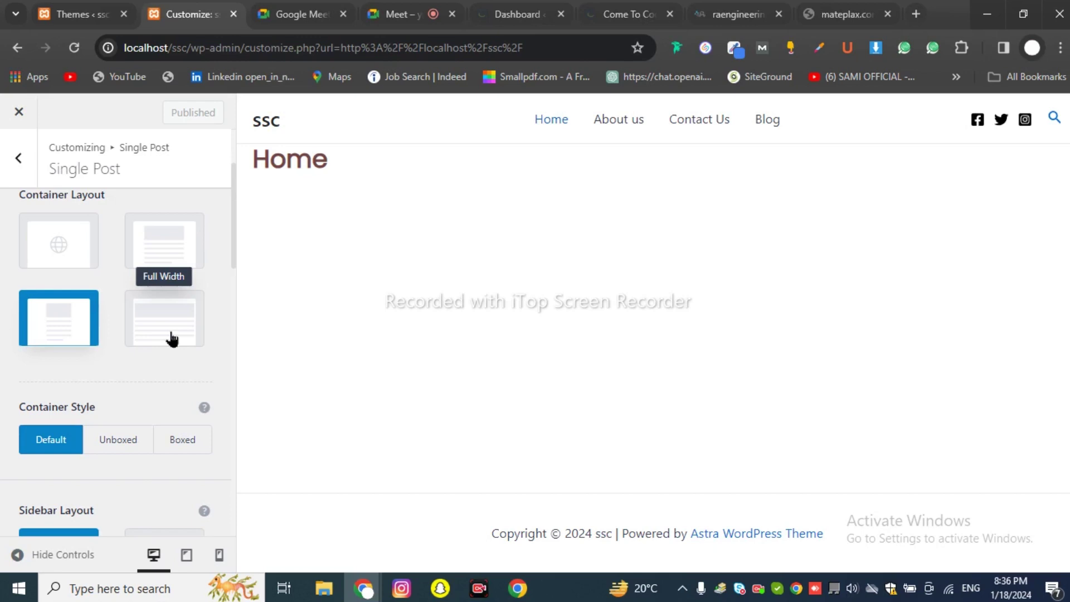
scroll(153, 287, down, 6)
scroll(158, 365, down, 4)
scroll(158, 368, up, 4)
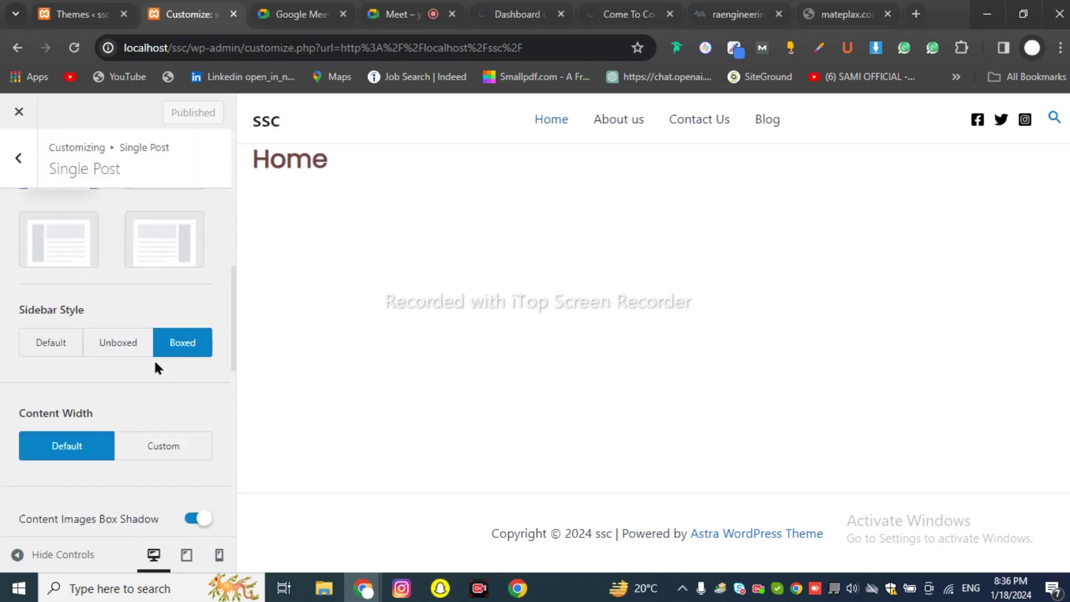
scroll(154, 359, down, 5)
scroll(155, 366, up, 15)
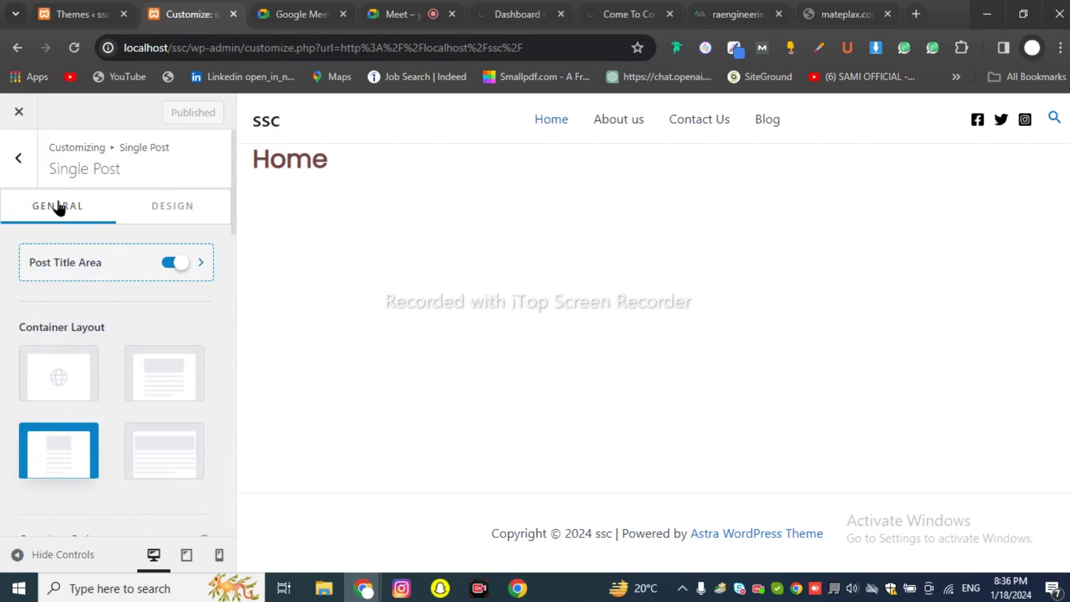
click(94, 263)
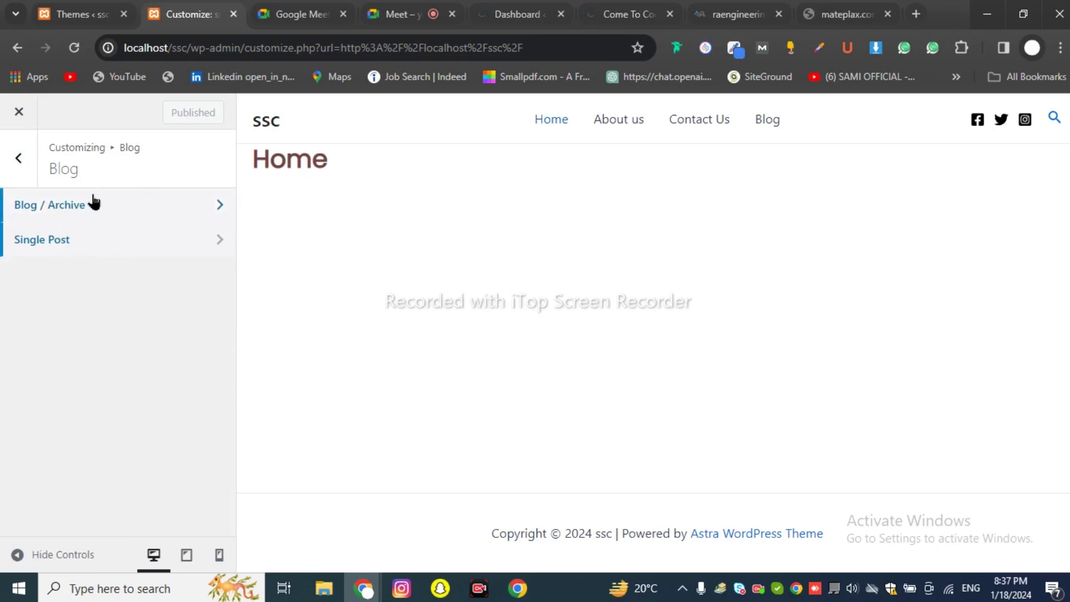
Step: Open the Blog / Archive settings, set the container layout to Normal, and publish the change
click(101, 211)
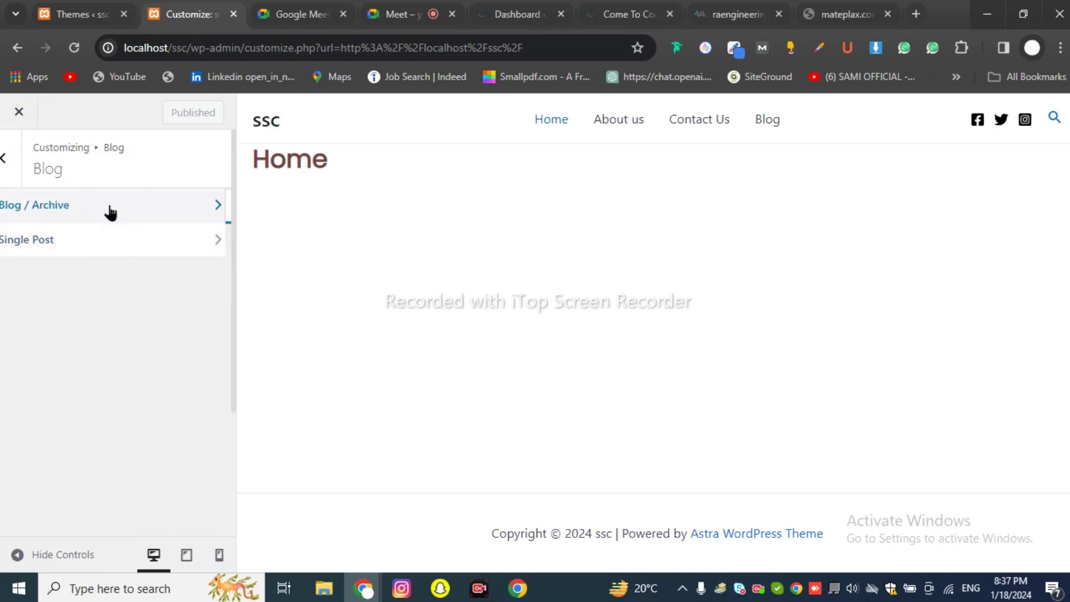
scroll(154, 340, down, 3)
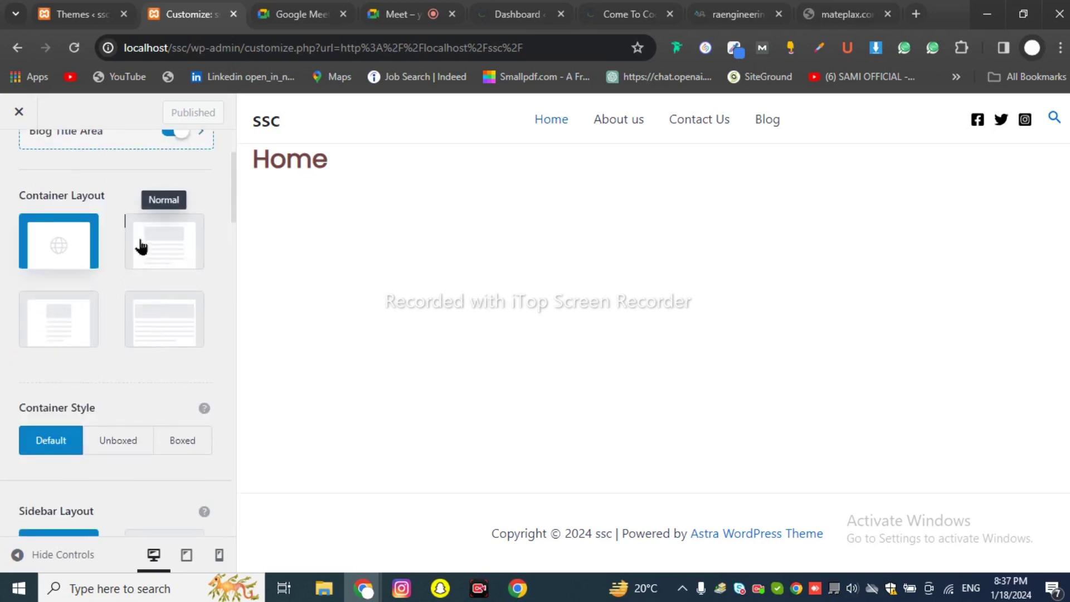
click(154, 244)
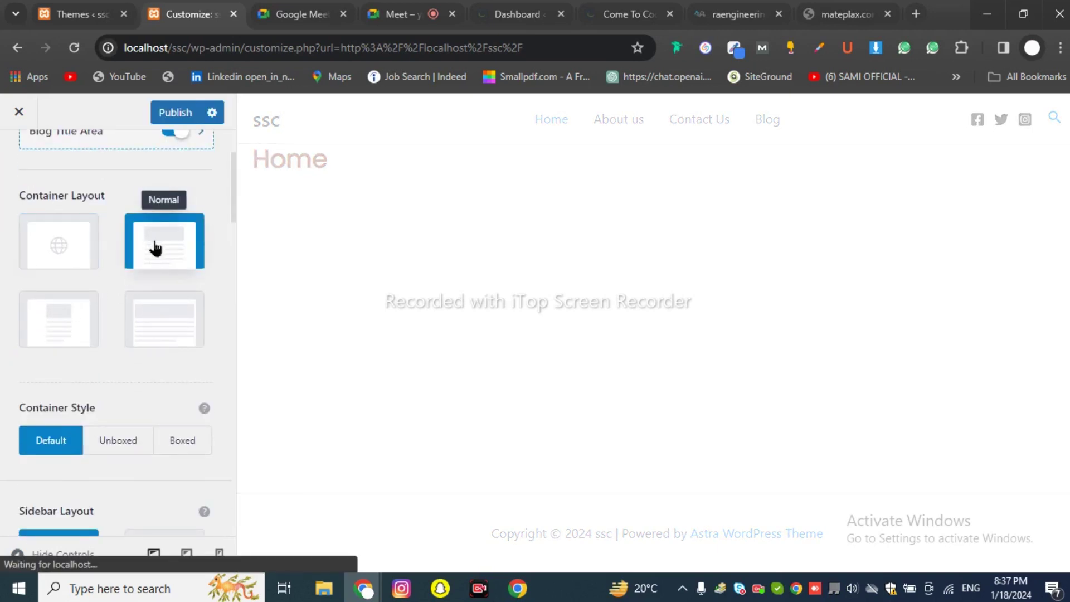
click(171, 115)
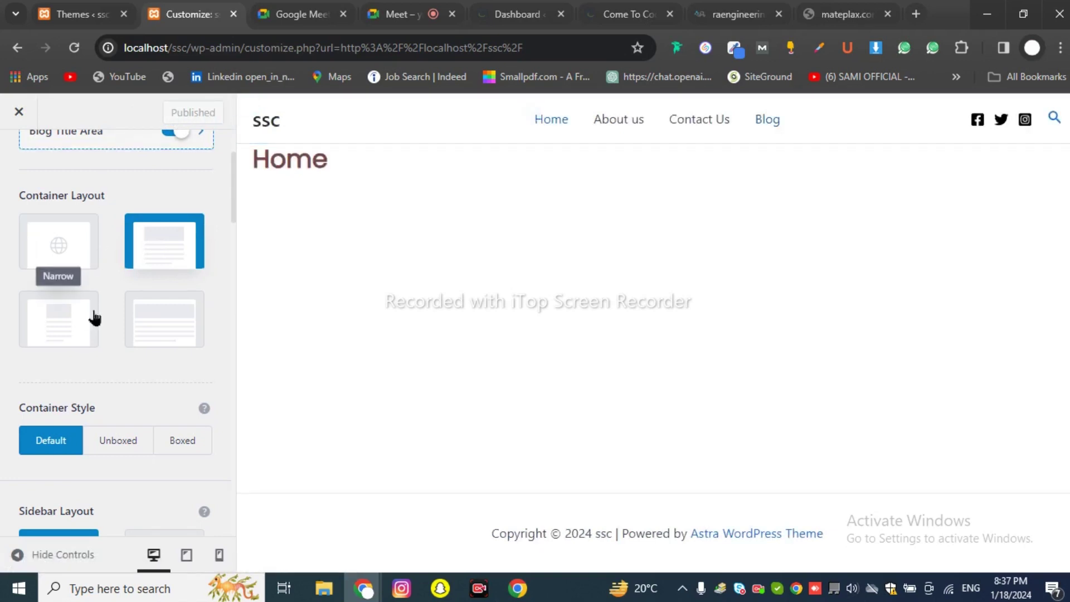
Step: Change the Blog / Archive container layout to Narrow and publish the change
click(79, 324)
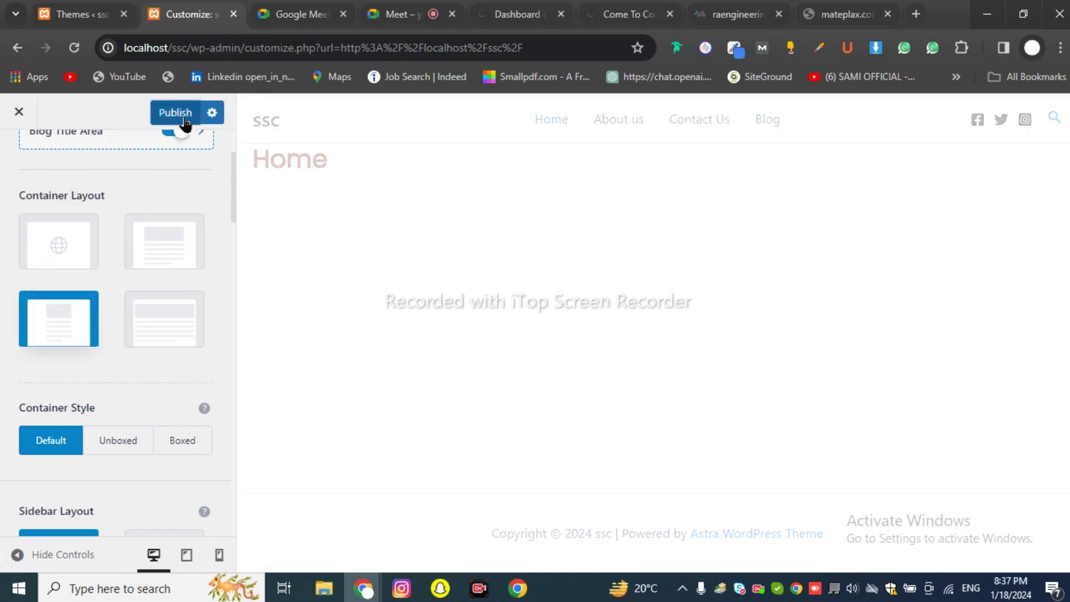
click(175, 113)
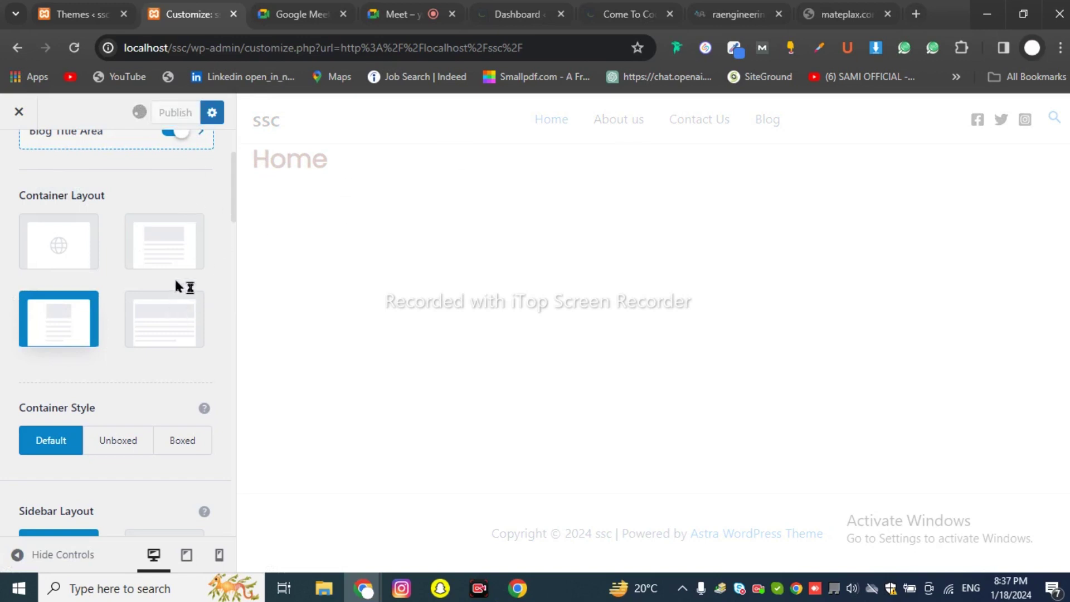
Step: Examine the Blog / Archive sidebar, blog layout and post element options, and return to the main list of customizer sections
scroll(114, 307, down, 5)
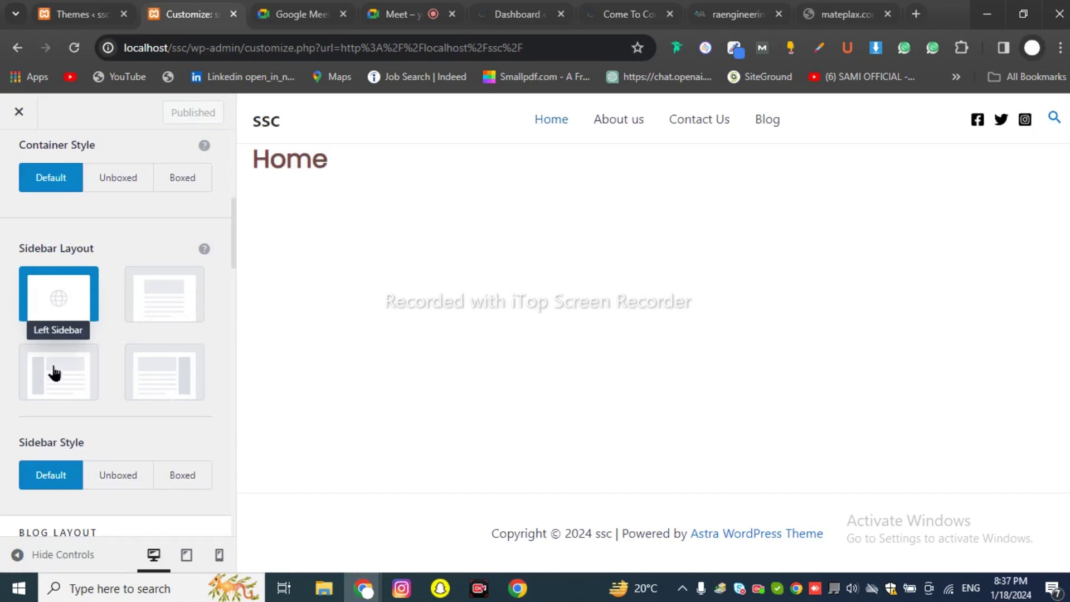
scroll(84, 370, down, 5)
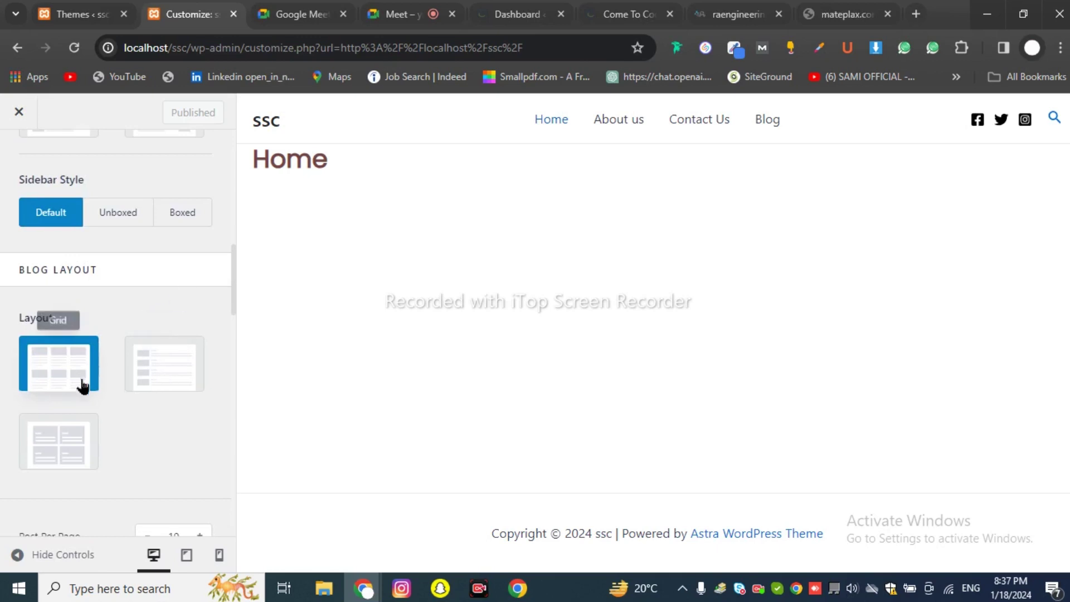
scroll(162, 334, up, 10)
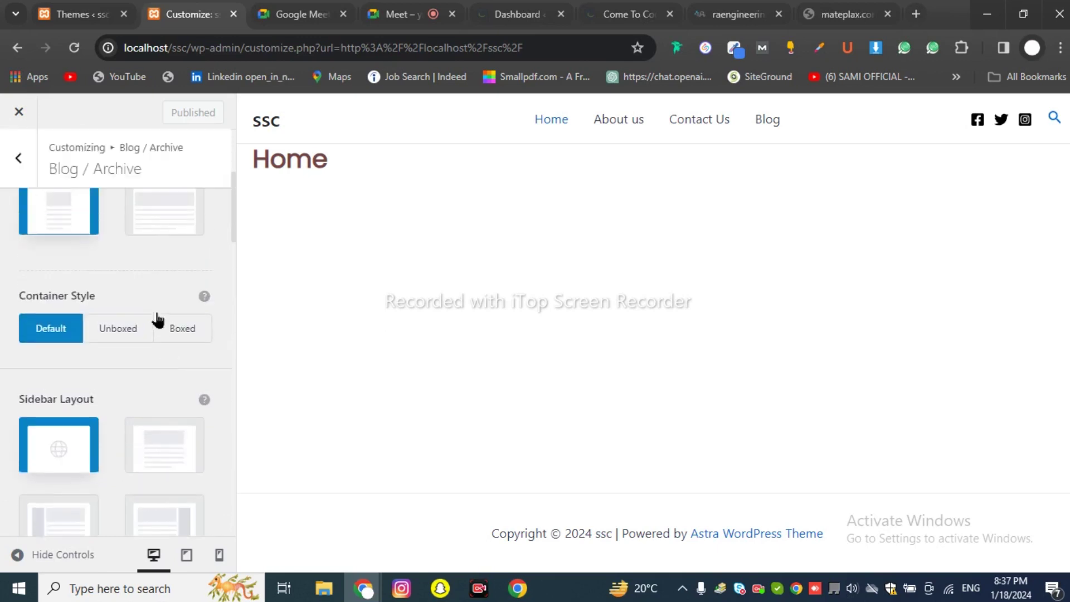
scroll(119, 352, down, 8)
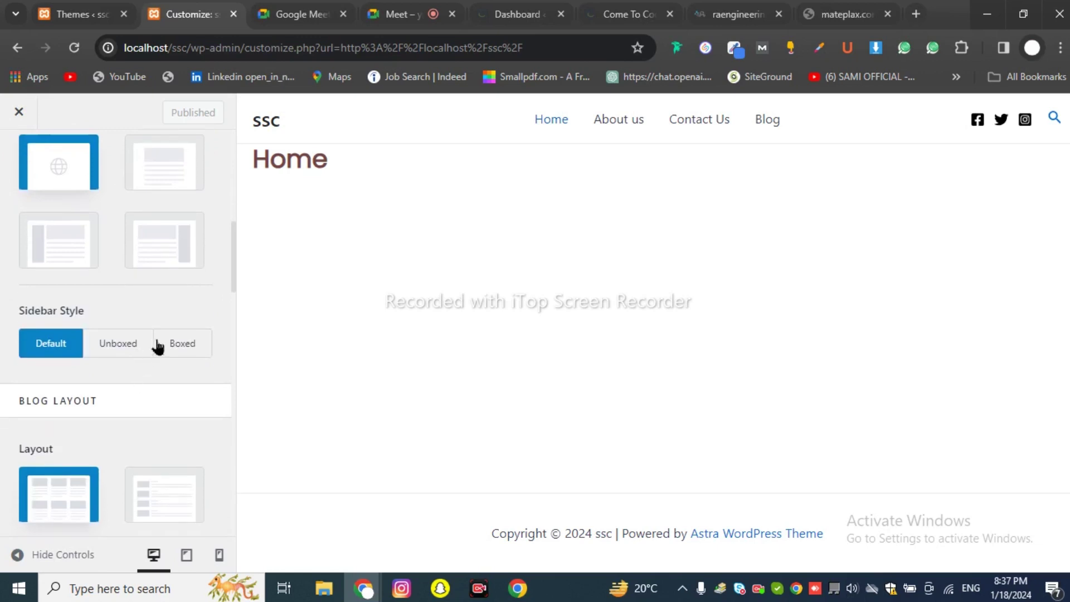
scroll(135, 268, down, 10)
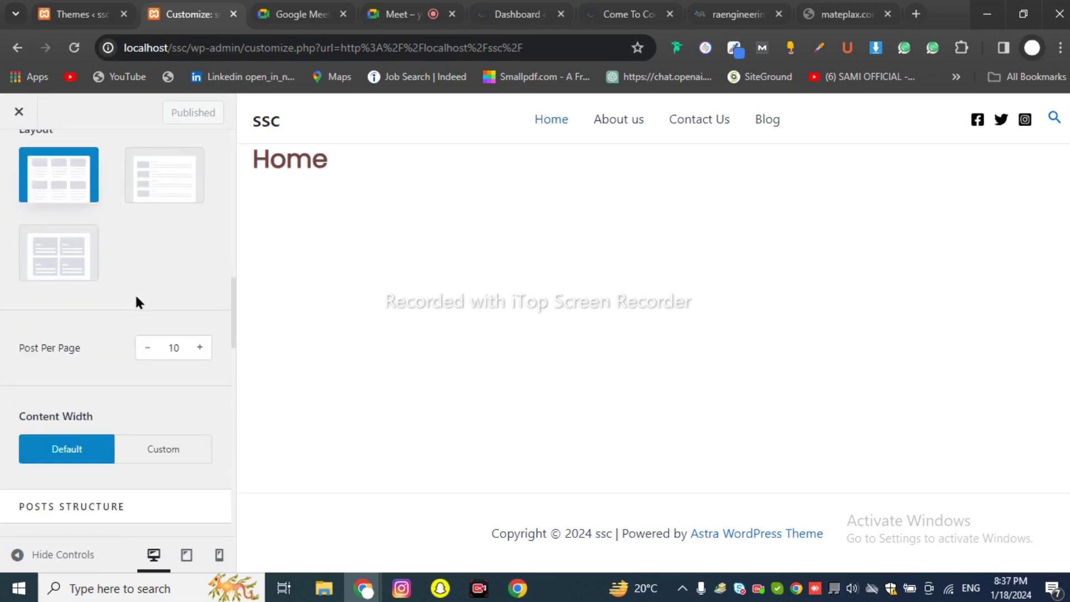
scroll(137, 303, down, 5)
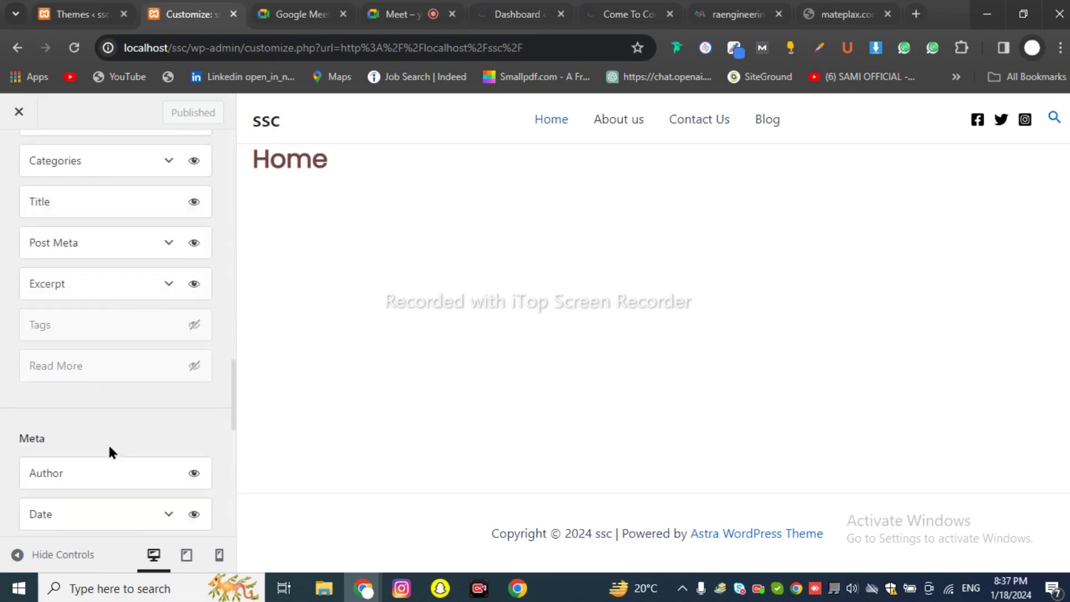
scroll(108, 443, up, 3)
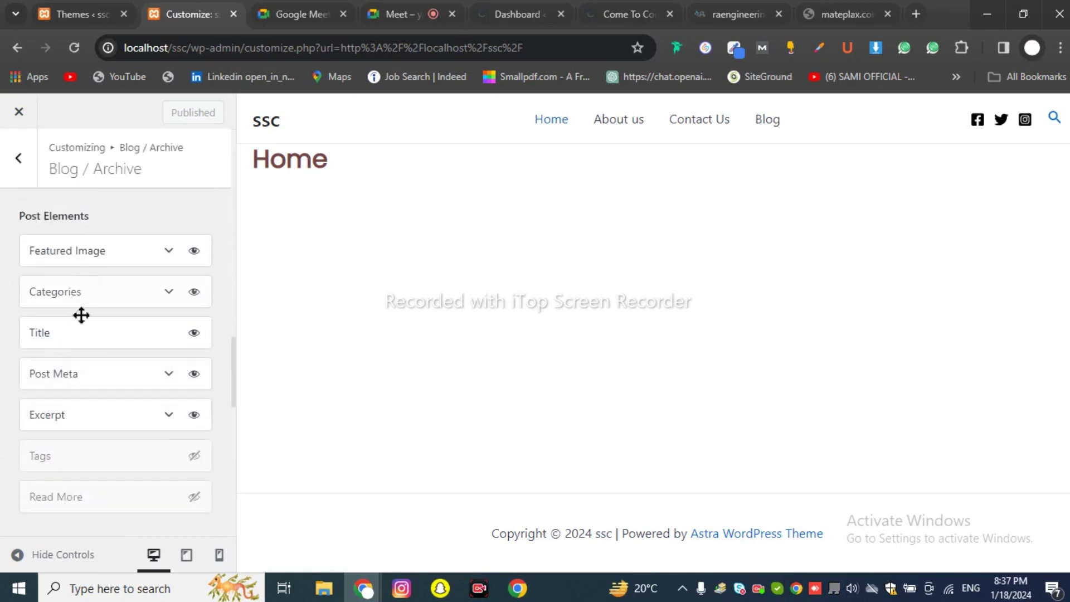
click(169, 252)
click(168, 260)
scroll(123, 353, up, 10)
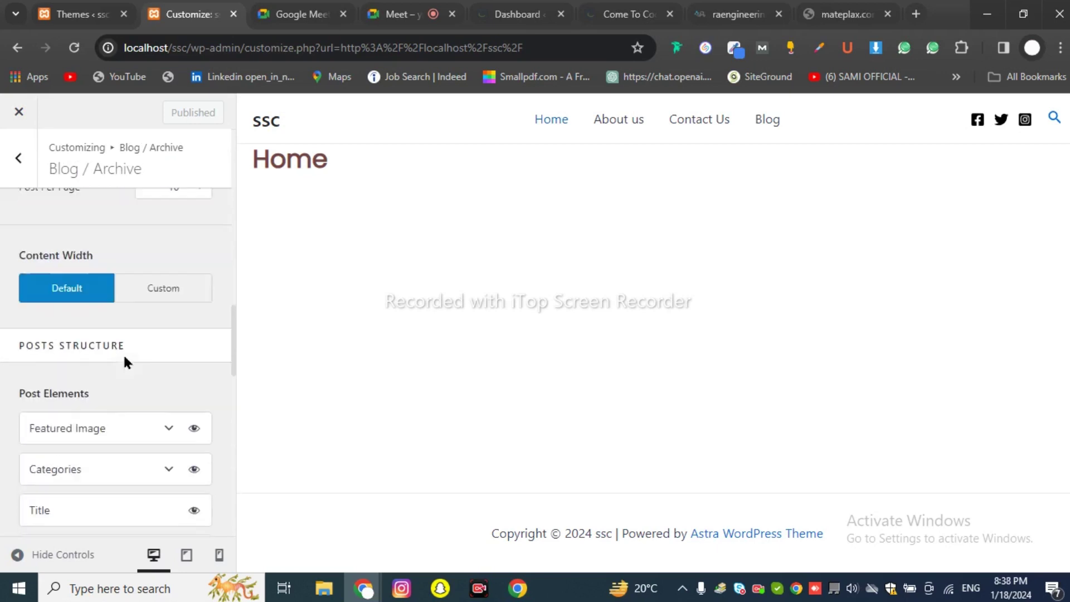
click(32, 166)
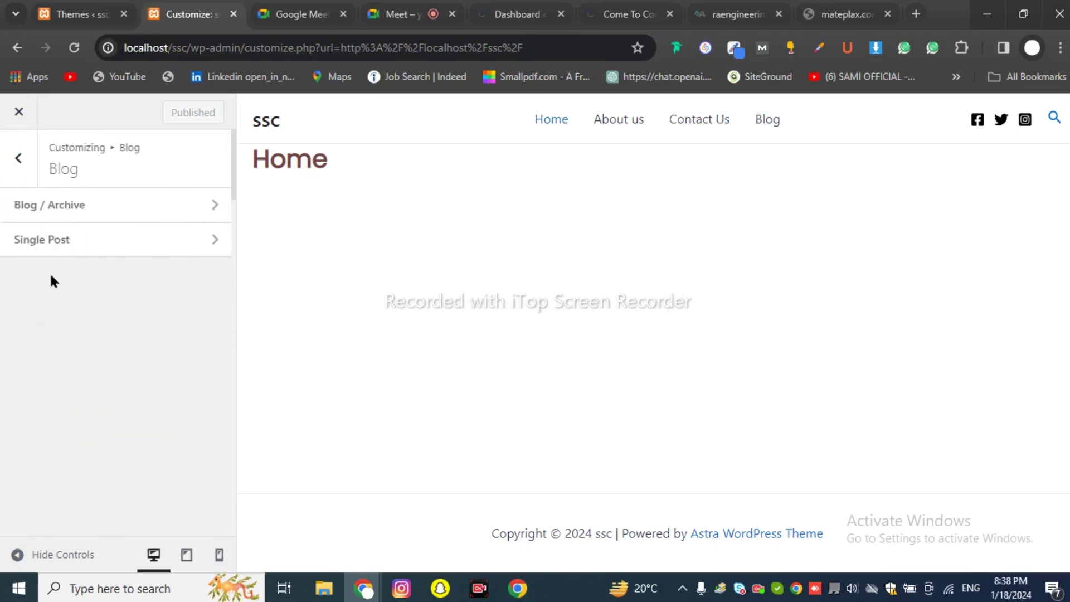
click(24, 162)
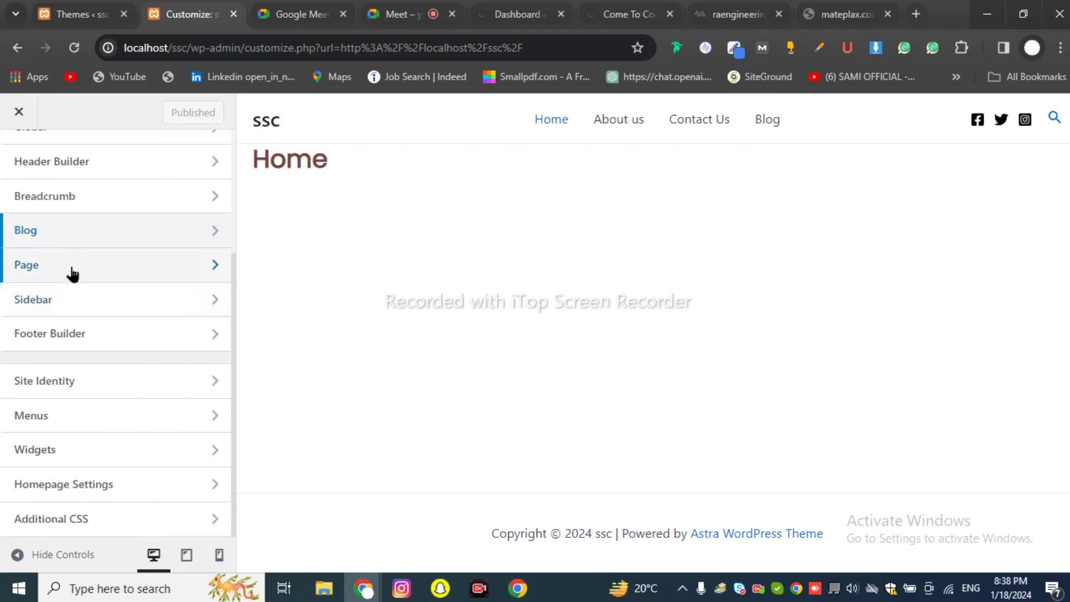
Step: Examine the Single Page title area, container layout, container style and sidebar options, and return to the main list of customizer sections
click(72, 276)
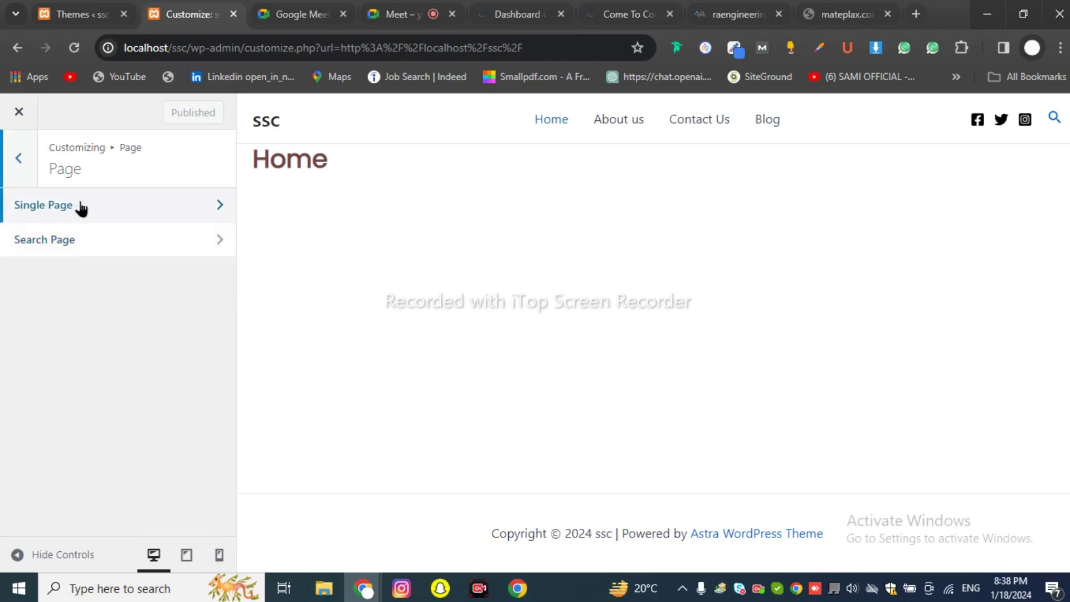
click(79, 207)
scroll(132, 340, down, 5)
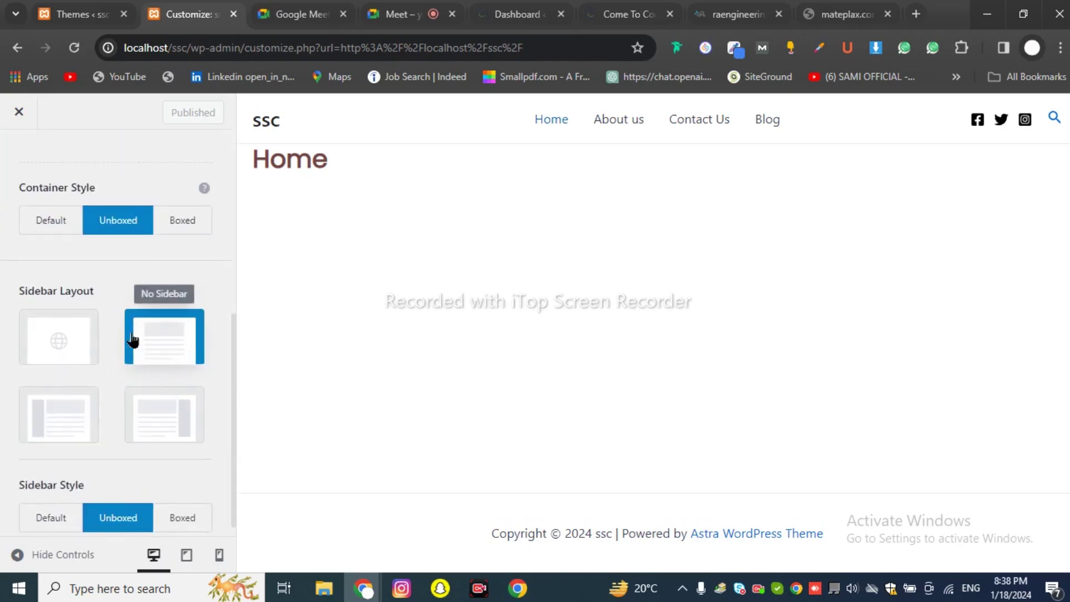
scroll(131, 367, down, 1)
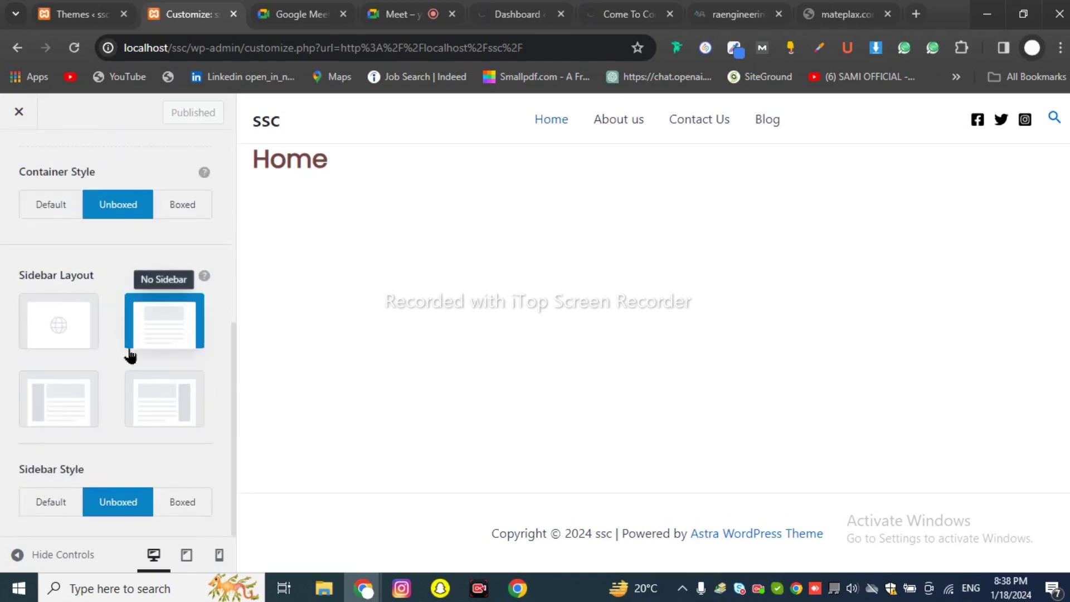
scroll(130, 355, up, 6)
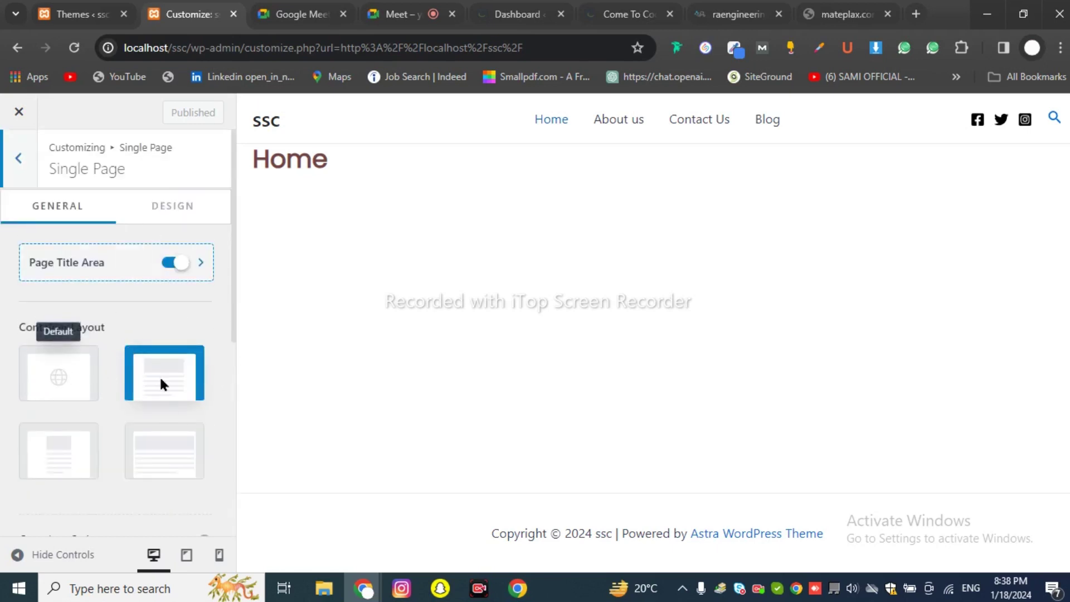
scroll(139, 349, down, 5)
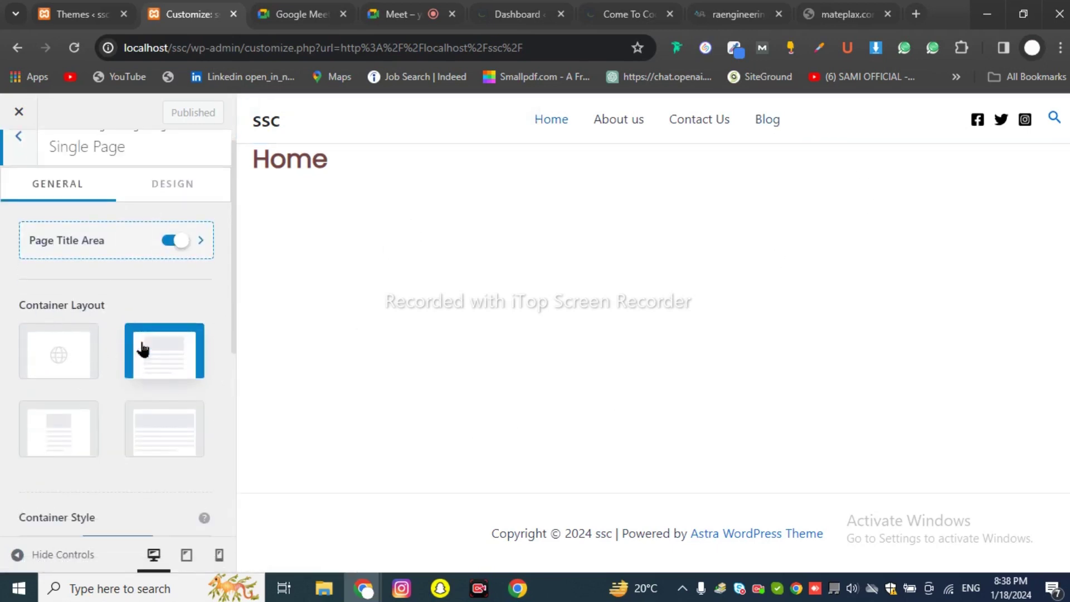
scroll(143, 345, up, 3)
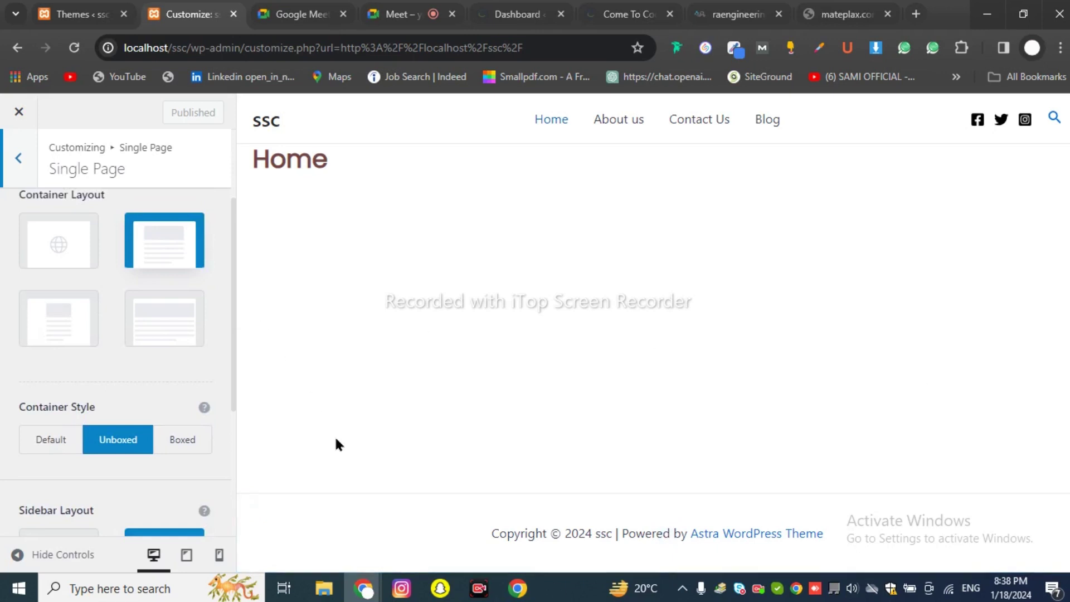
scroll(22, 356, down, 4)
scroll(98, 308, up, 3)
scroll(105, 320, down, 3)
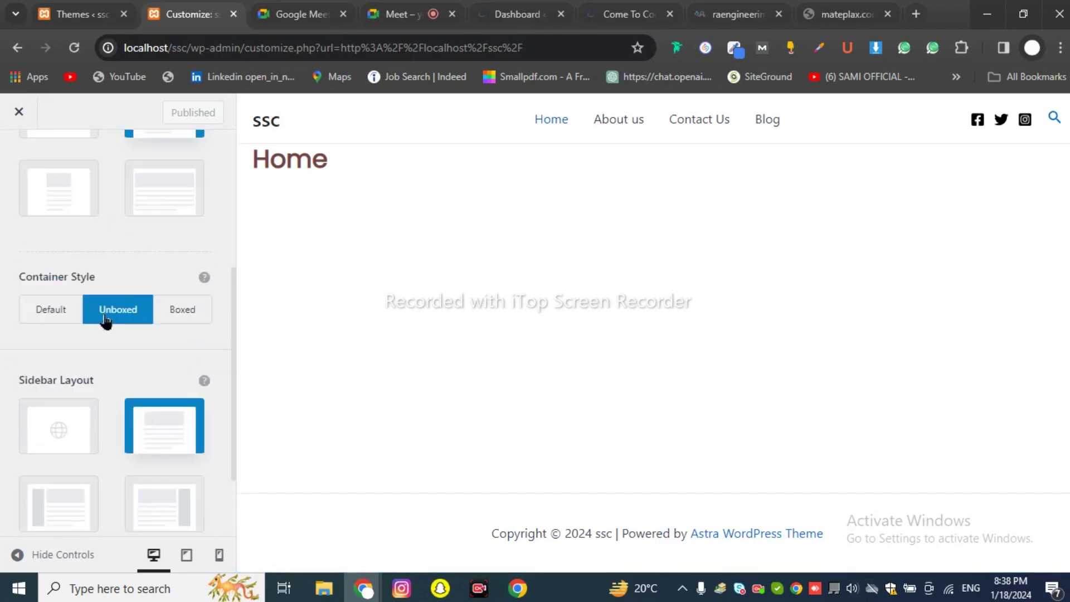
scroll(106, 316, up, 6)
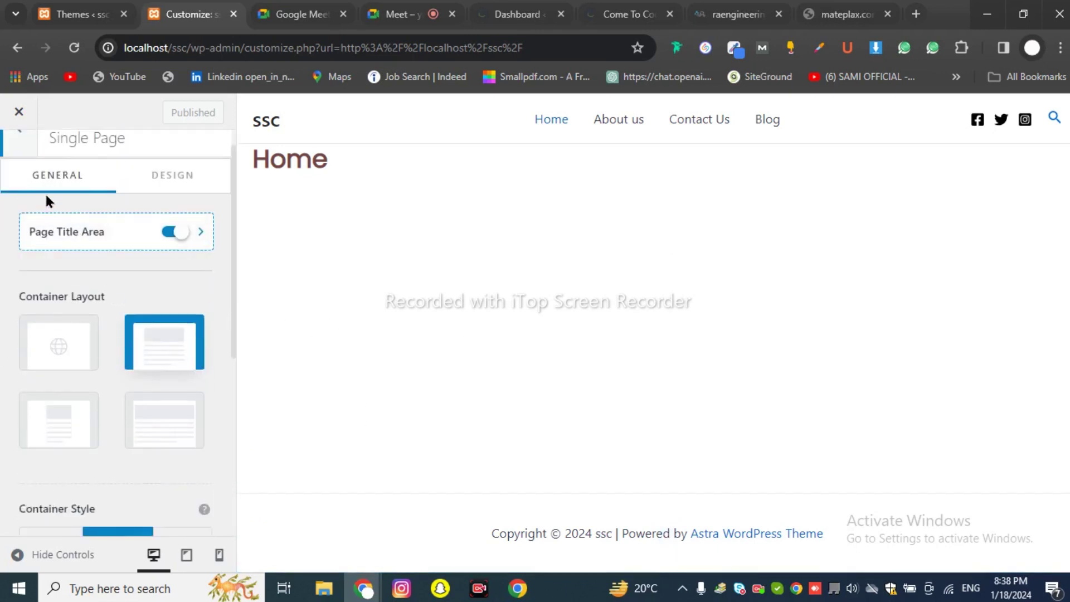
click(20, 161)
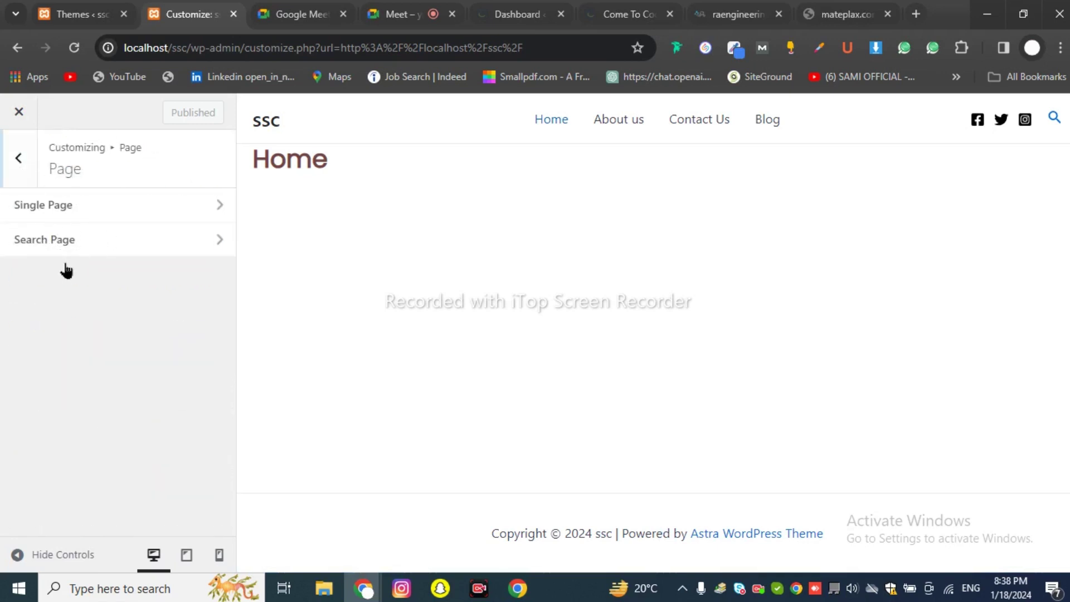
key(Escape)
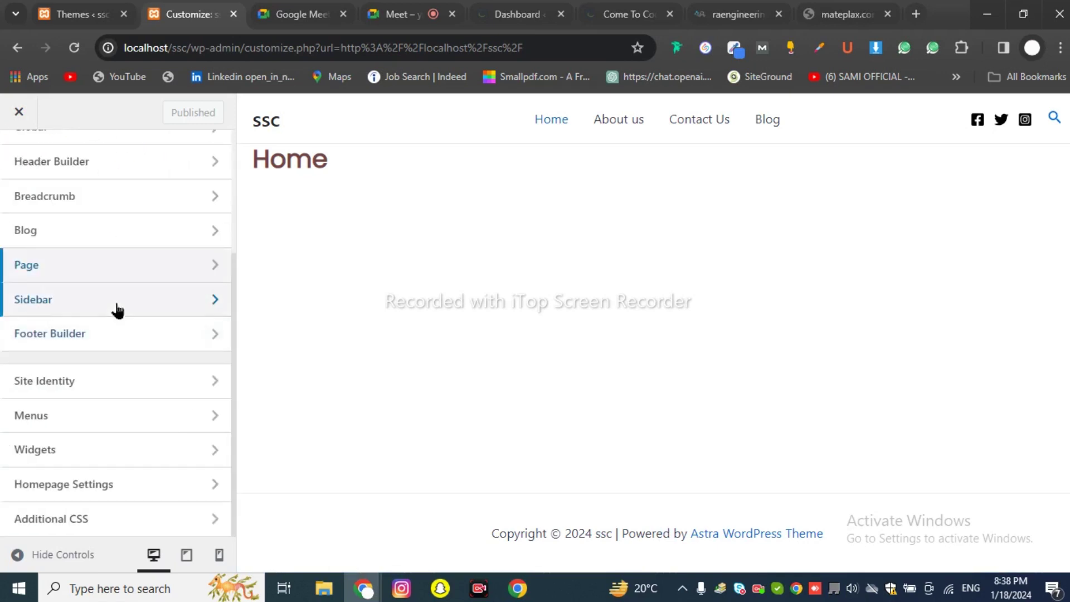
Step: Open the Sidebar section, examine the post list and sidebar on the mateplax.com blog page as a reference, and return to the customizer
click(63, 308)
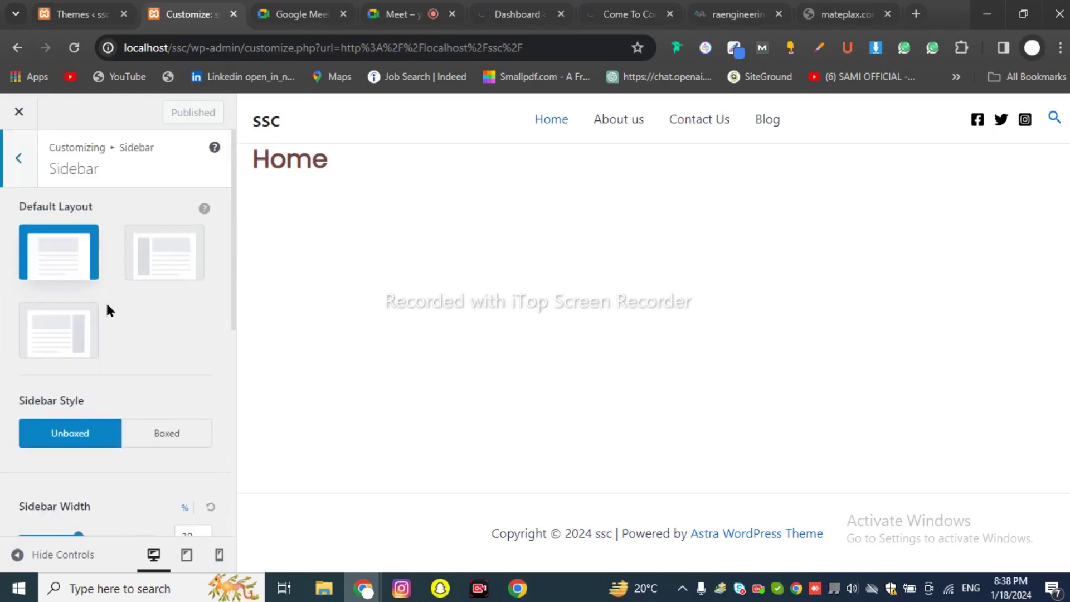
click(848, 14)
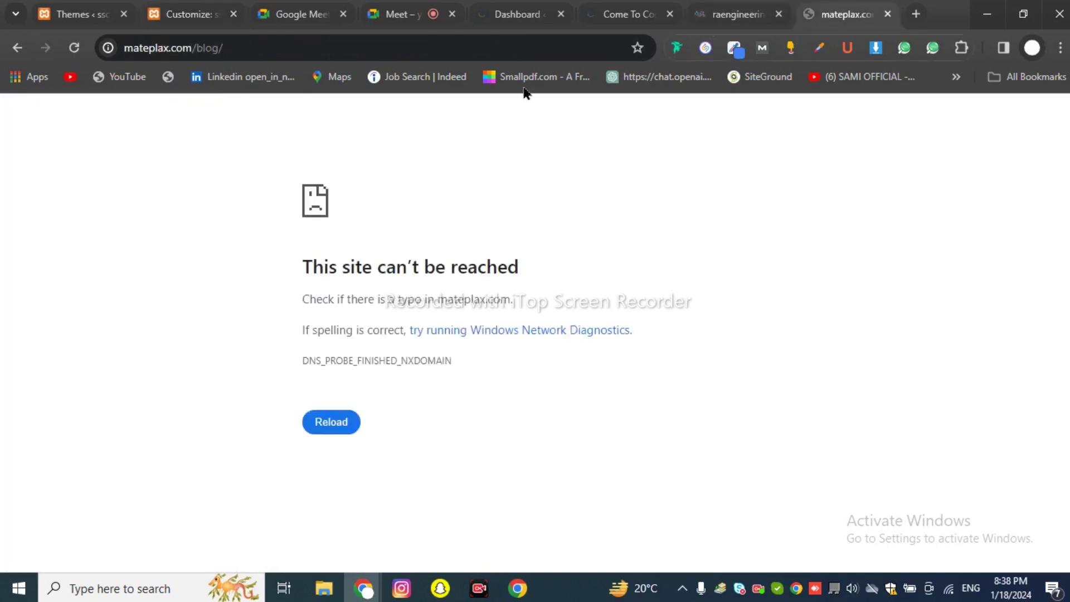
click(319, 47)
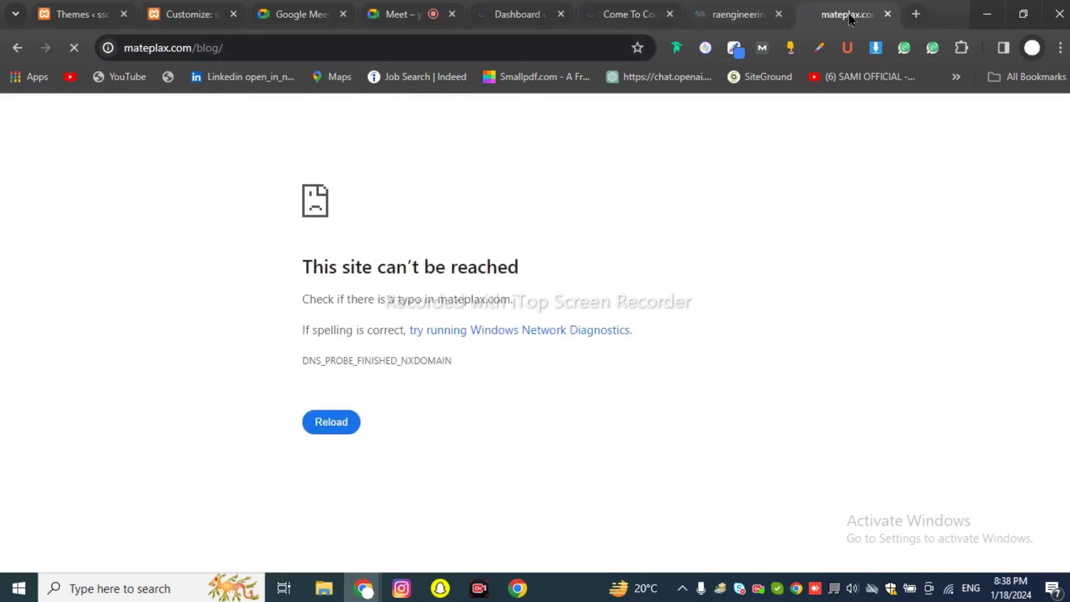
click(508, 14)
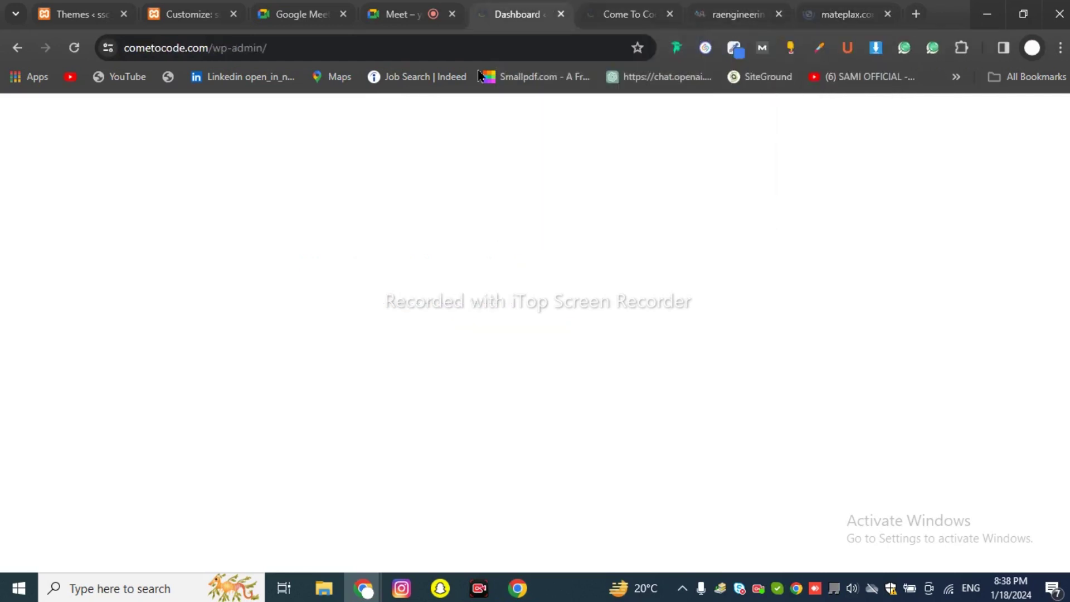
click(841, 14)
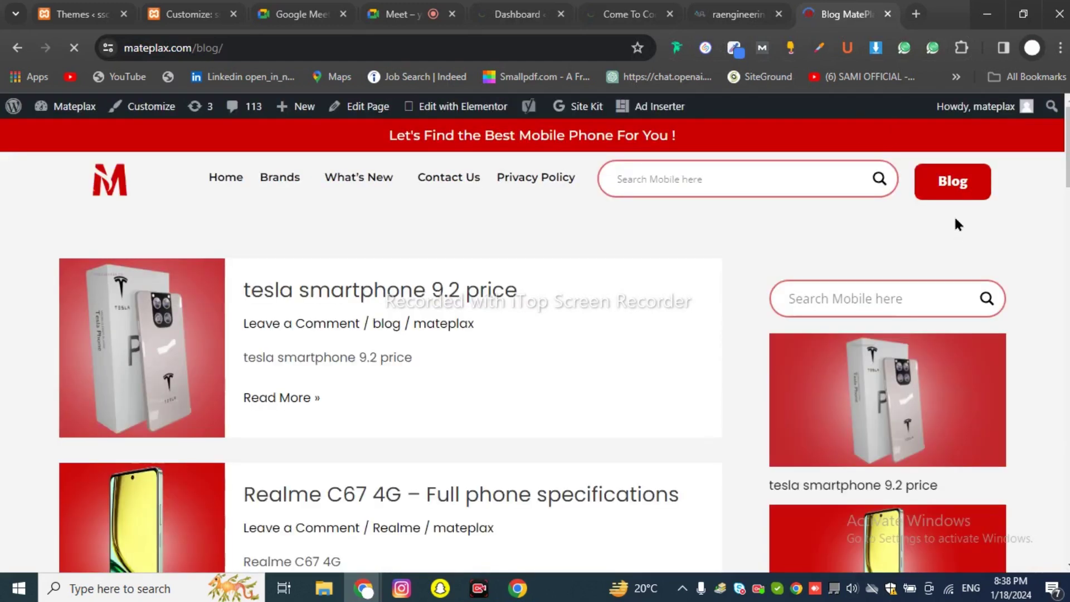
click(944, 181)
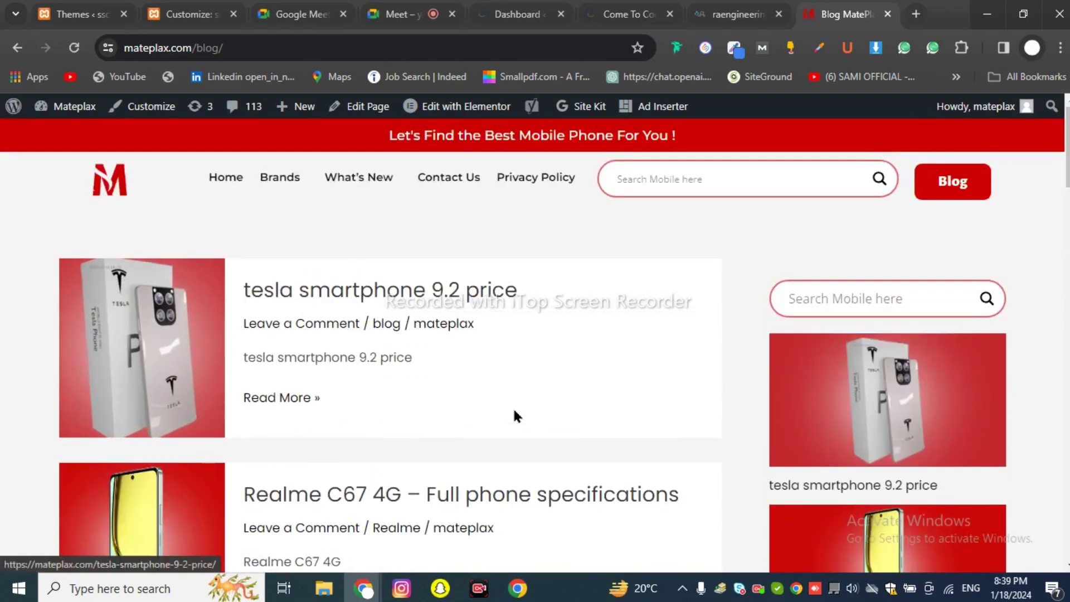
scroll(824, 312, down, 20)
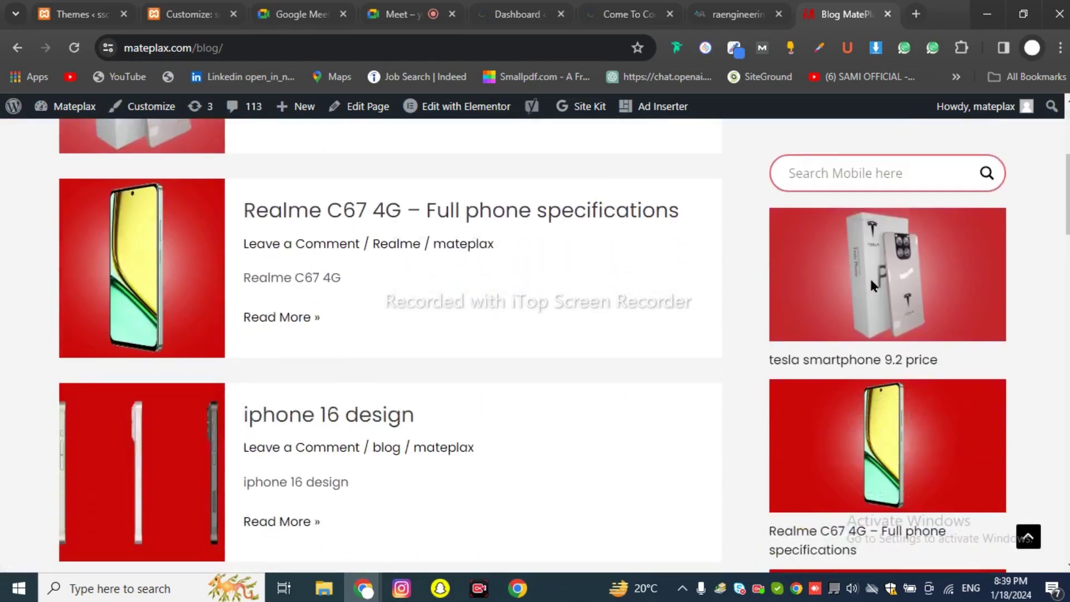
scroll(891, 313, down, 5)
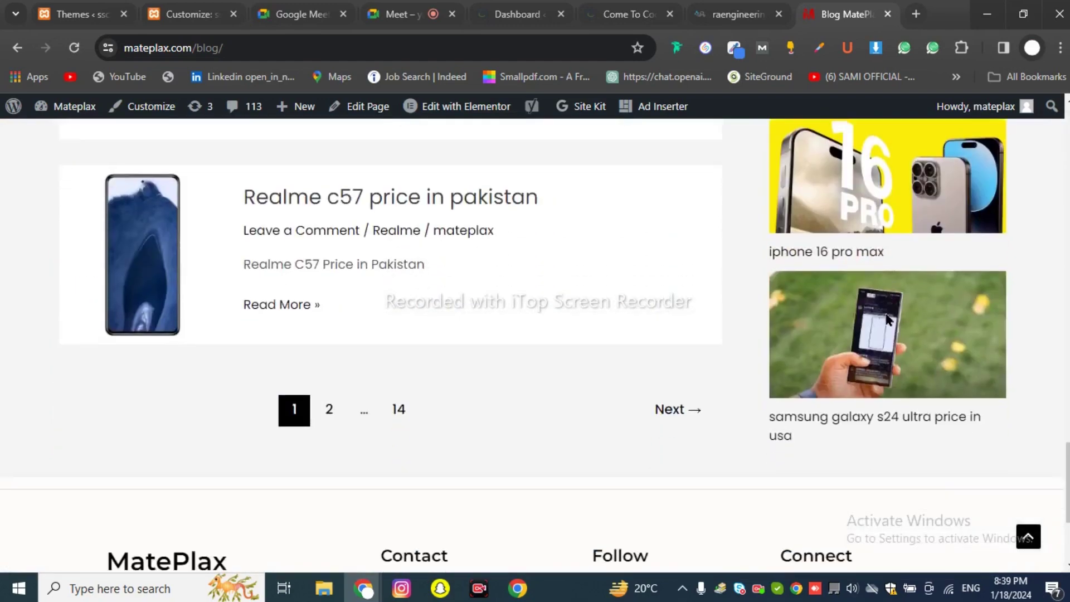
scroll(890, 313, up, 6)
click(186, 14)
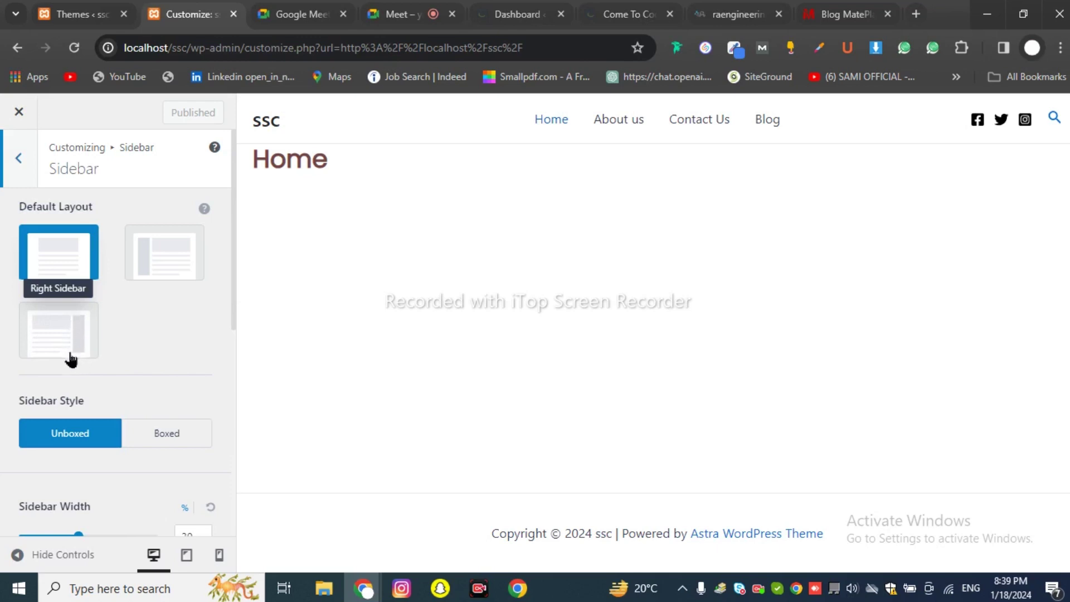
Step: Set the default sidebar layout to Right Sidebar, publish the change, and return to the main list of customizer sections
drag(69, 359, 56, 297)
click(53, 278)
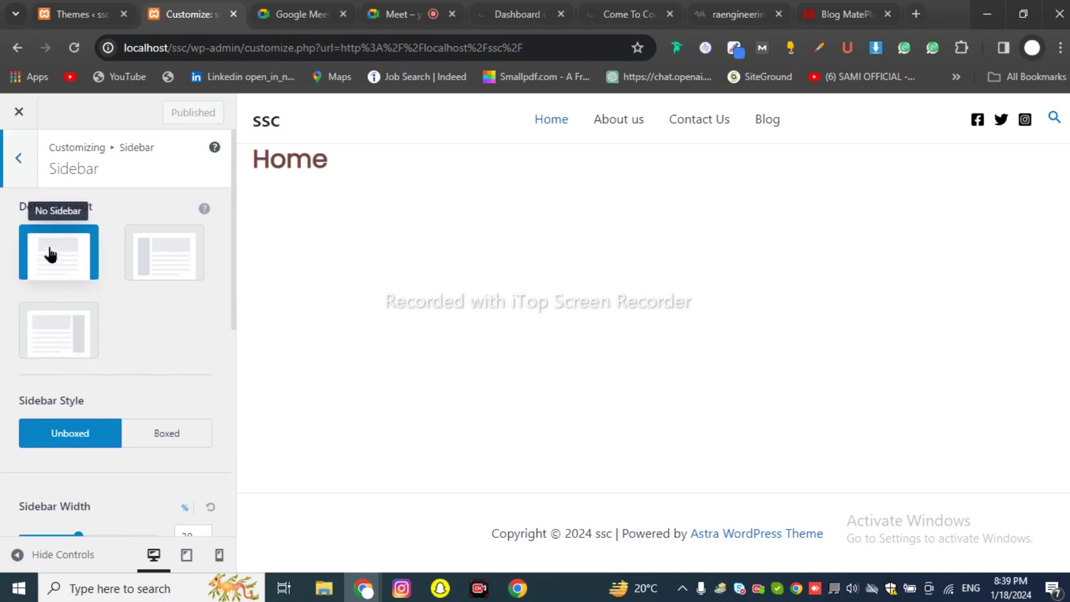
click(76, 351)
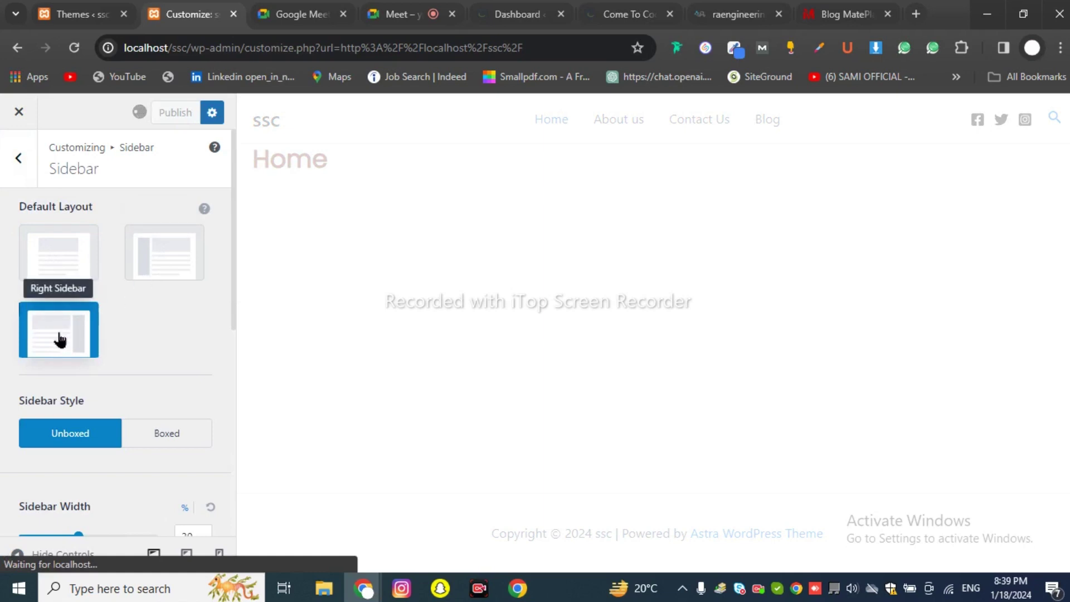
scroll(90, 326, down, 5)
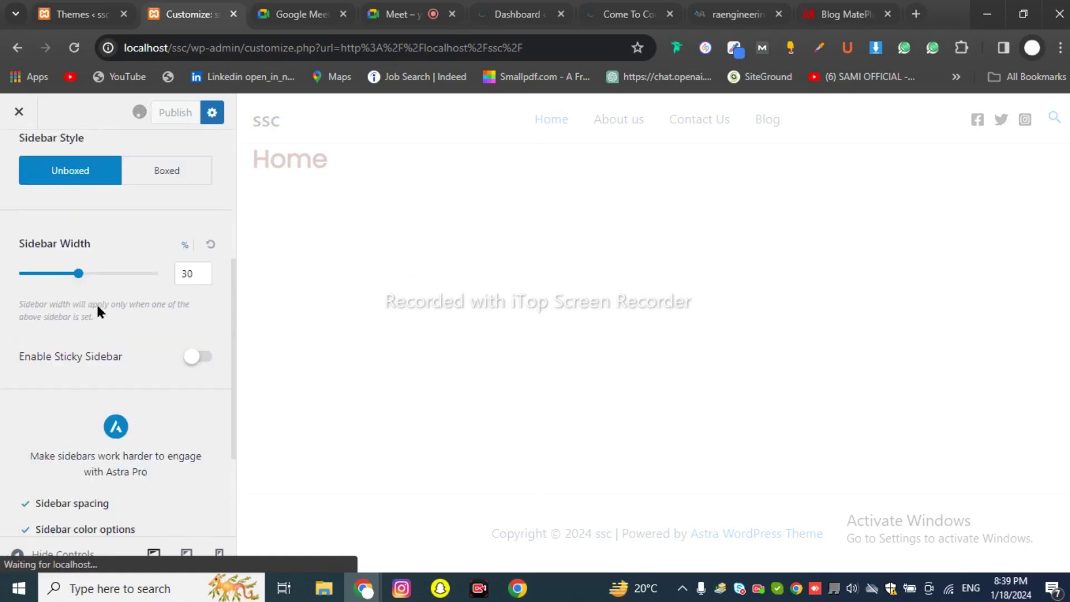
scroll(112, 391, up, 3)
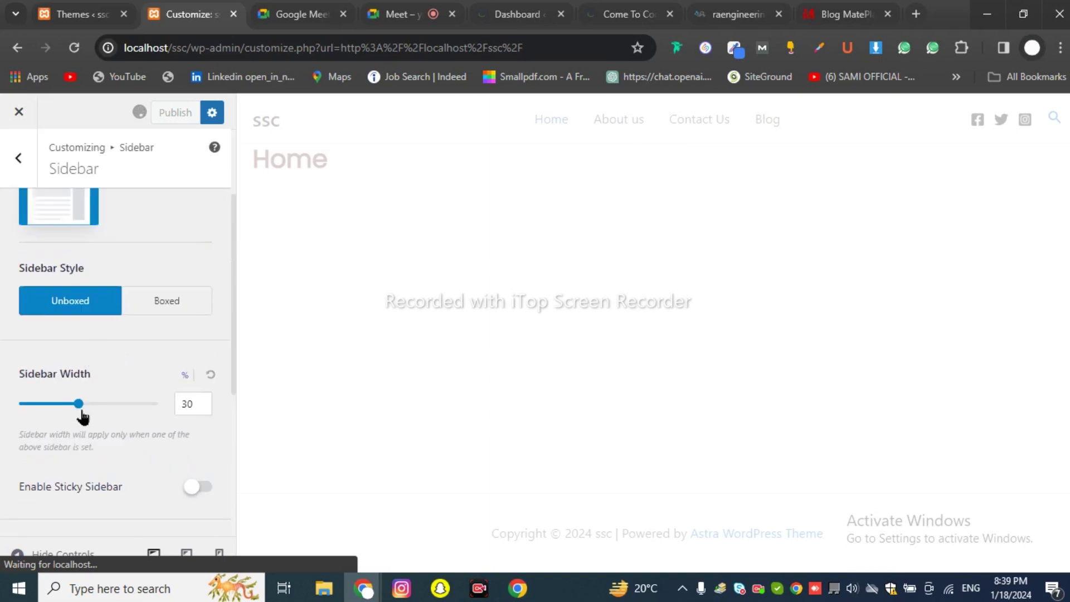
scroll(83, 355, up, 3)
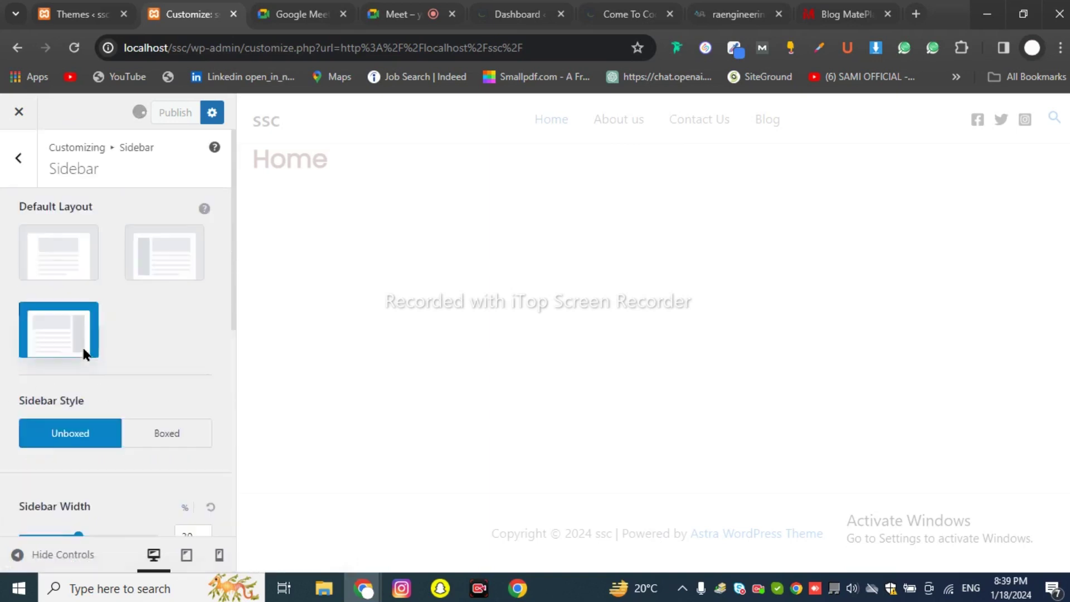
click(10, 162)
scroll(133, 249, down, 4)
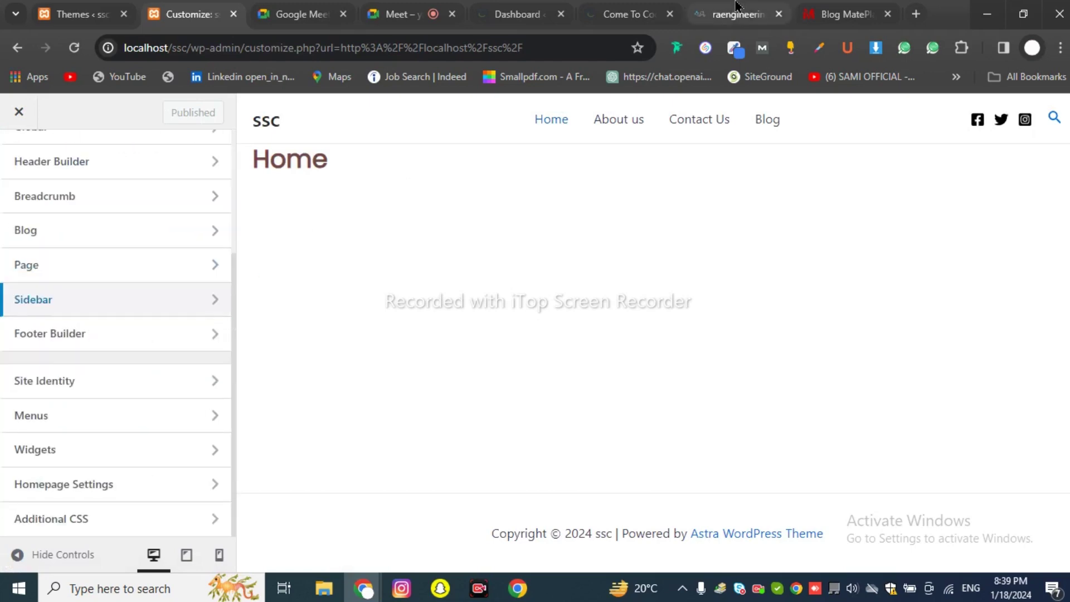
Step: Examine the mateplax.com blog page and the raengineerings.com home page as layout references, and return to the customizer
click(822, 7)
scroll(647, 287, down, 10)
scroll(651, 288, up, 15)
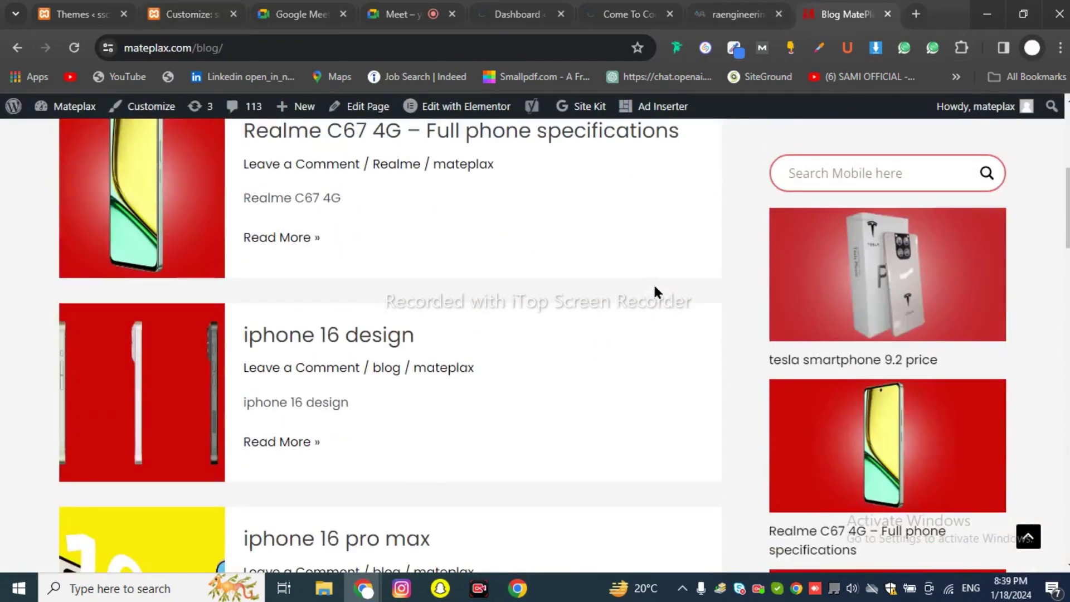
scroll(653, 283, up, 5)
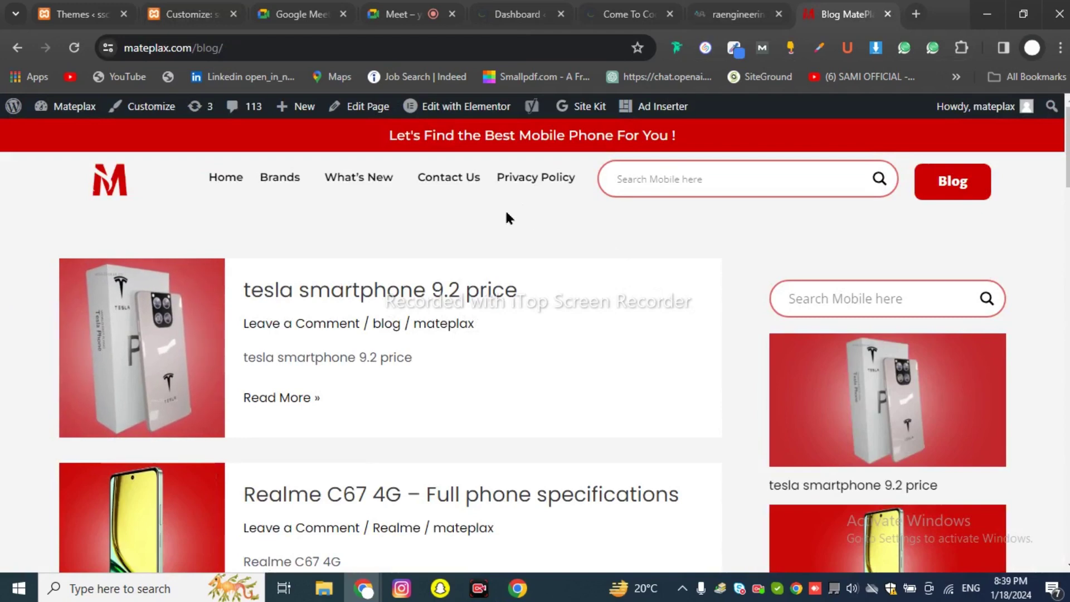
click(398, 14)
click(641, 14)
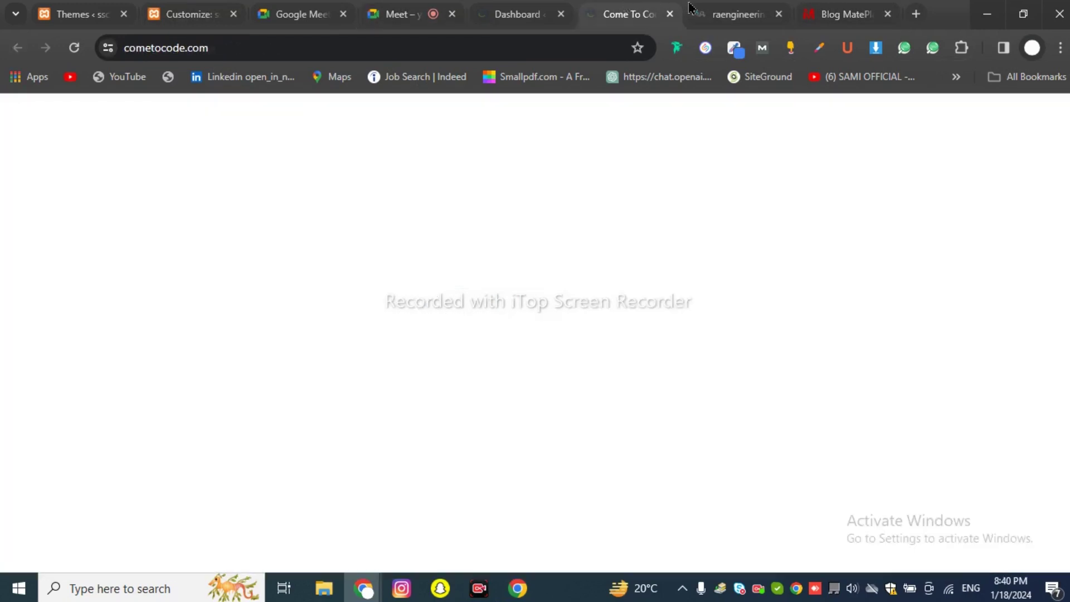
click(700, 16)
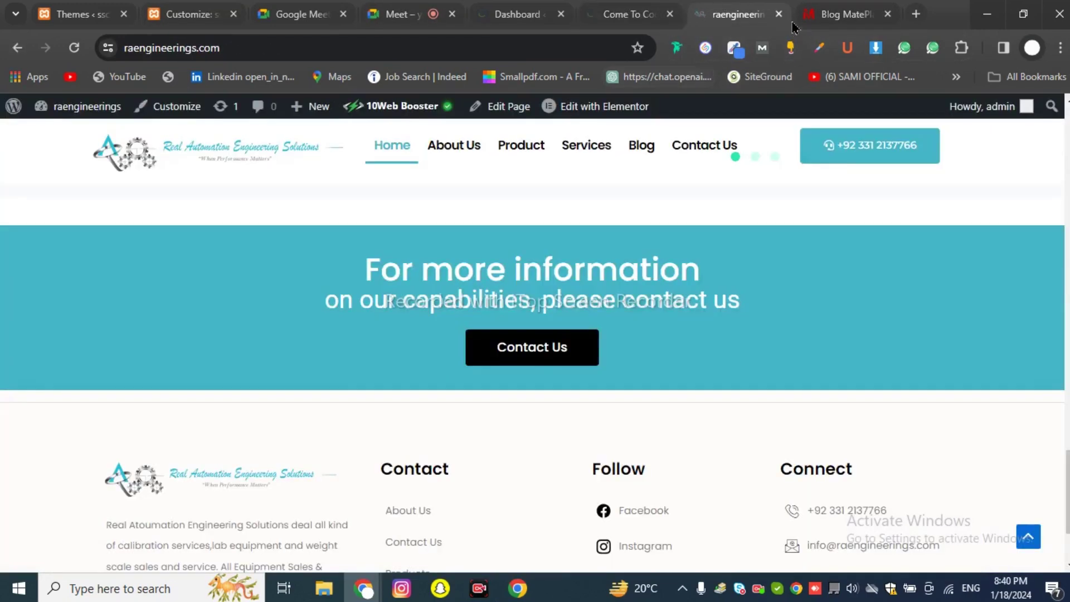
click(820, 11)
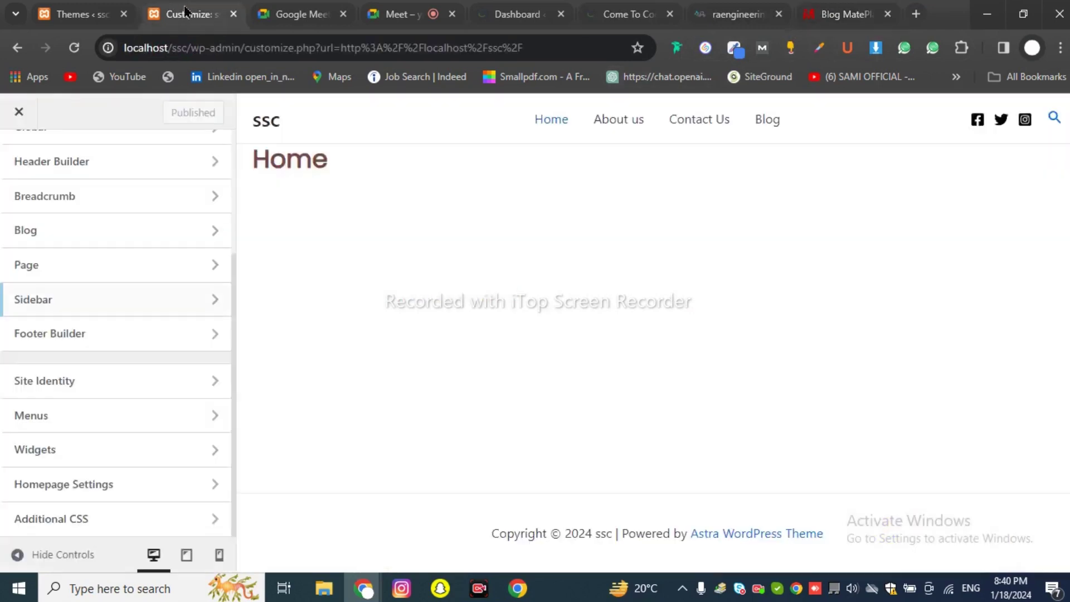
click(184, 14)
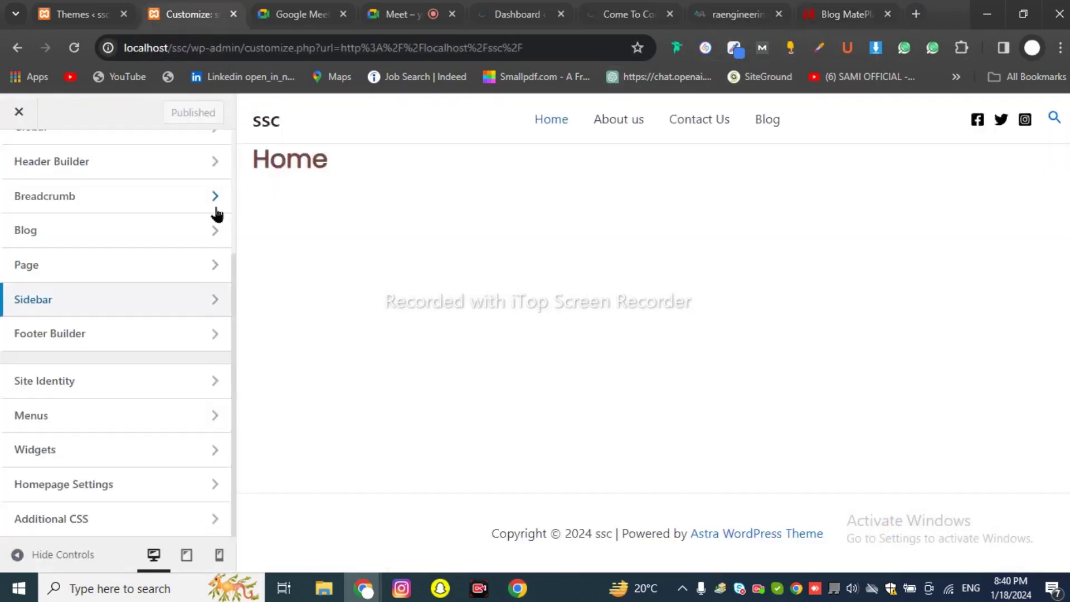
Step: Open the Footer Builder and add Footer Menu to the first column and Social to the second column of the upper footer row
click(148, 337)
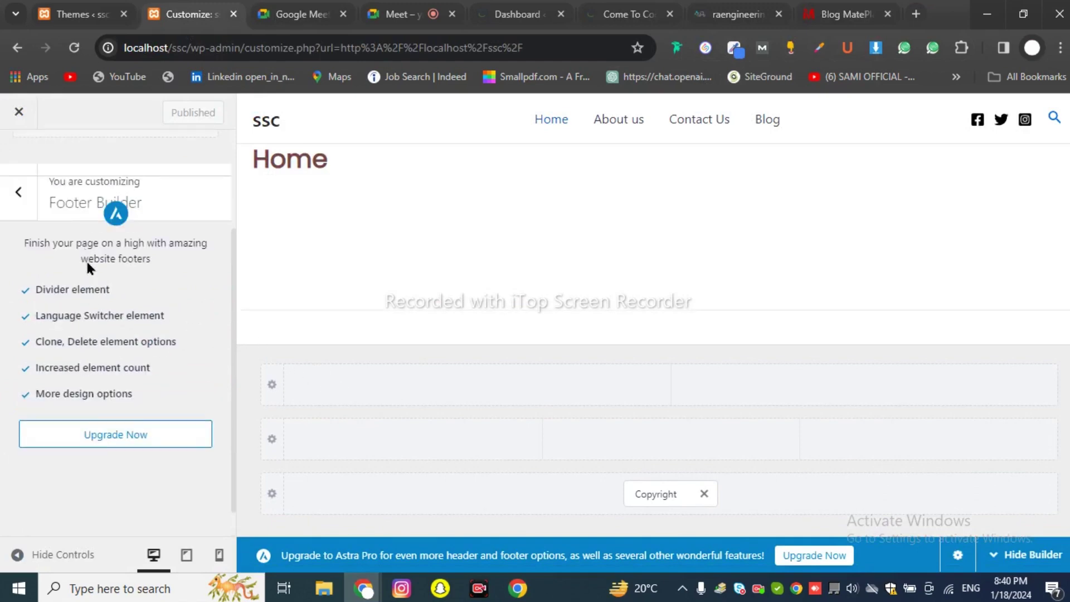
click(547, 399)
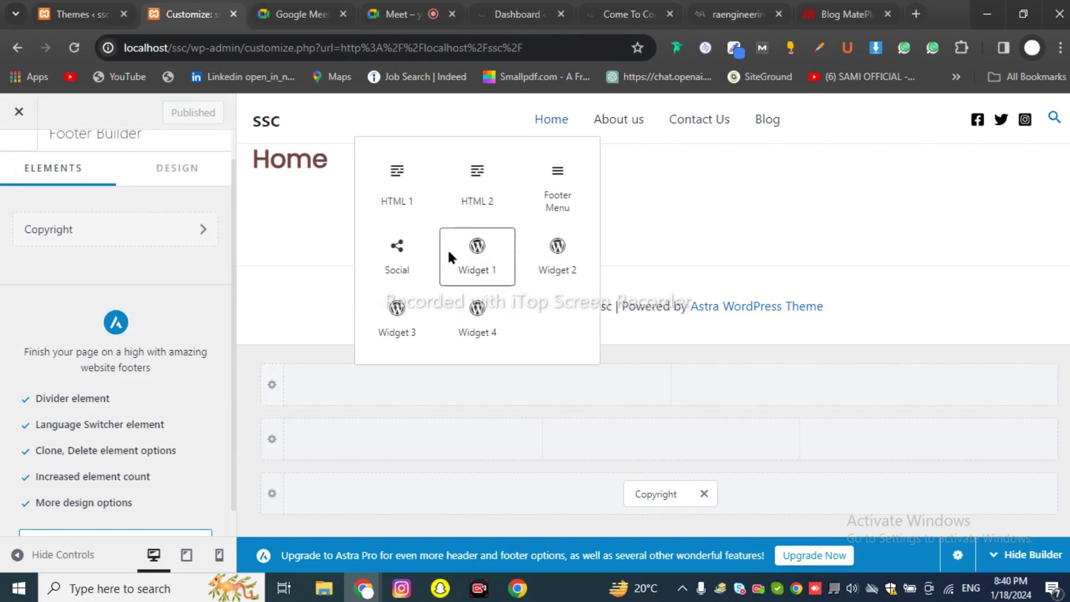
click(567, 192)
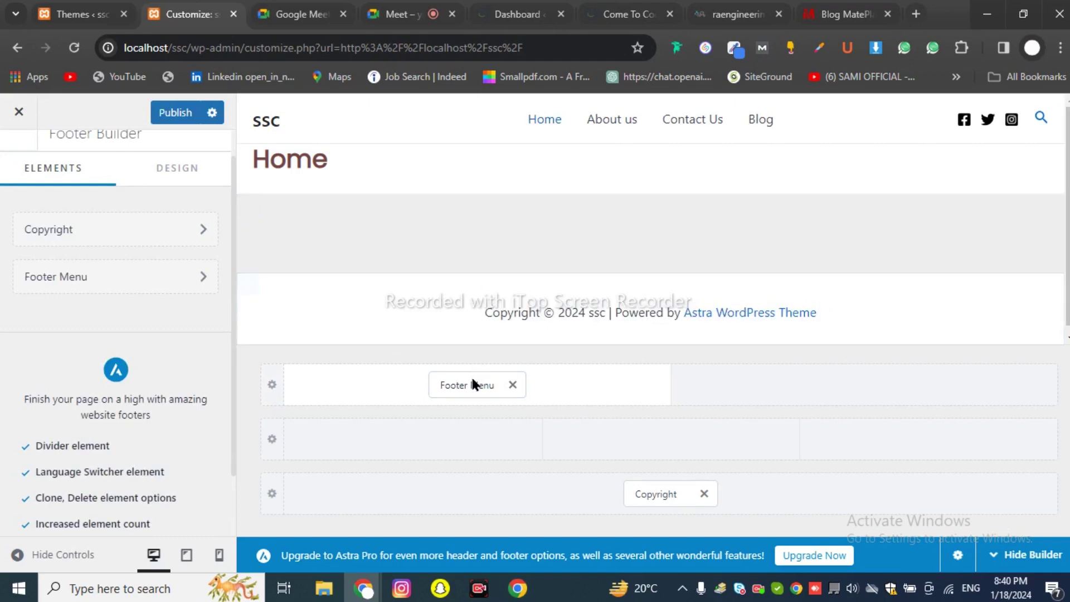
click(834, 385)
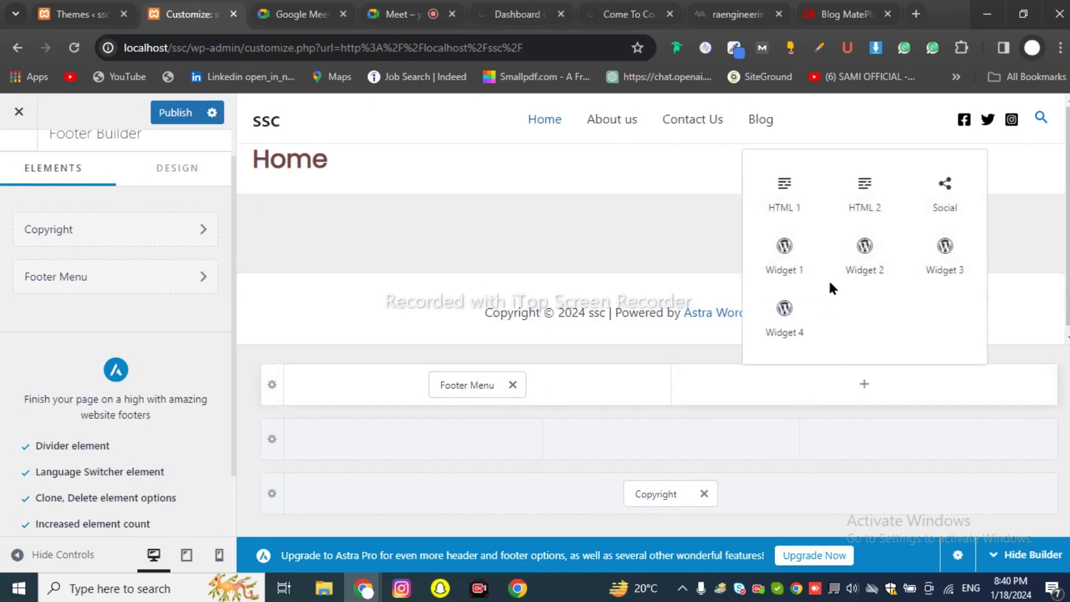
click(946, 203)
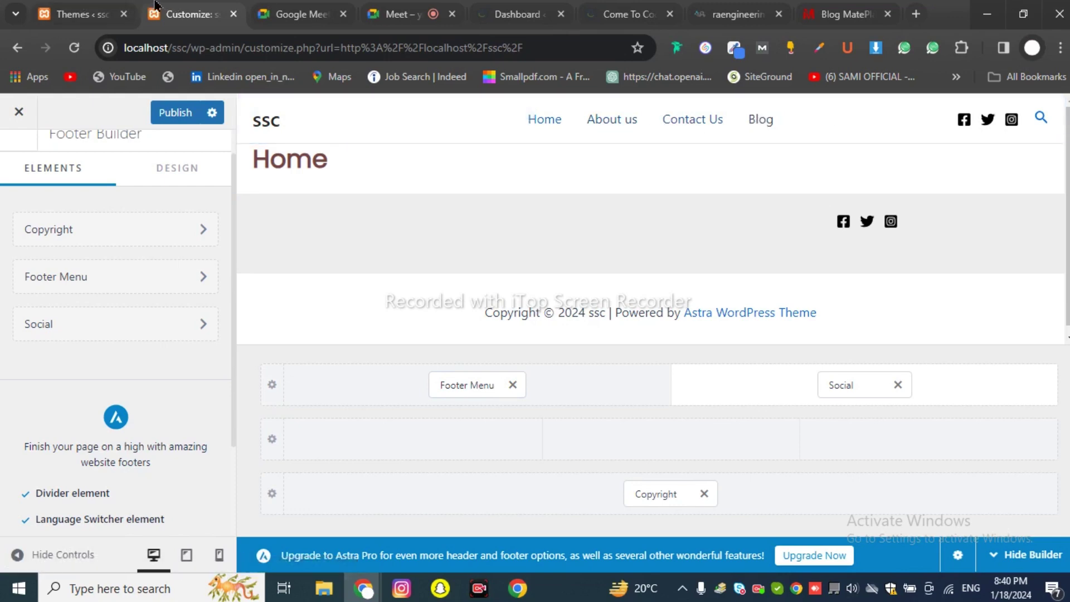
Step: Open the Menus page in the WordPress admin, assign the HEADER menu to the Footer Menu display location, and save the menu
click(78, 14)
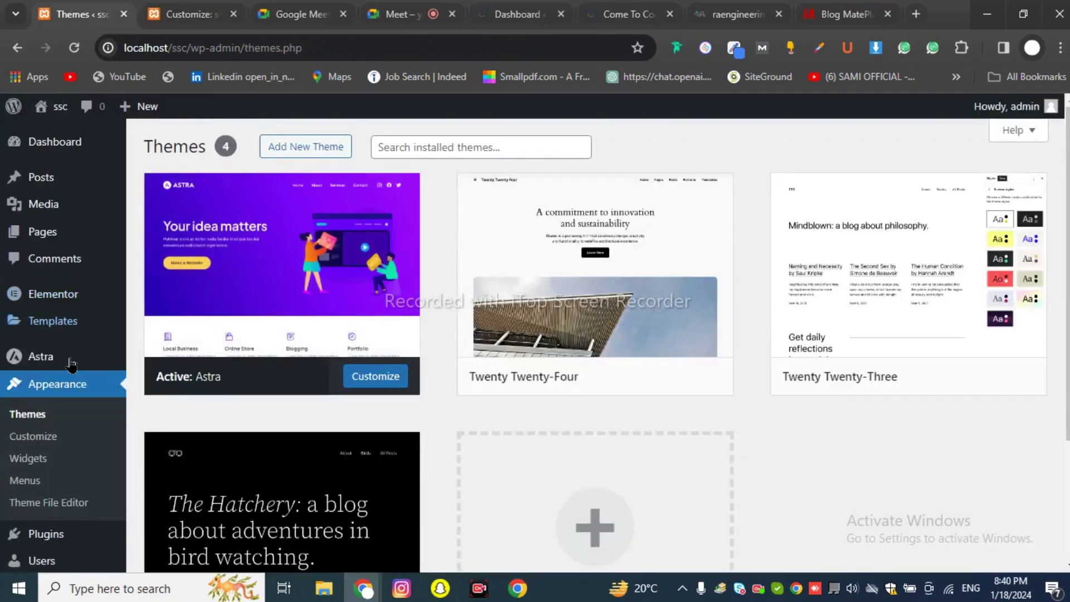
click(35, 487)
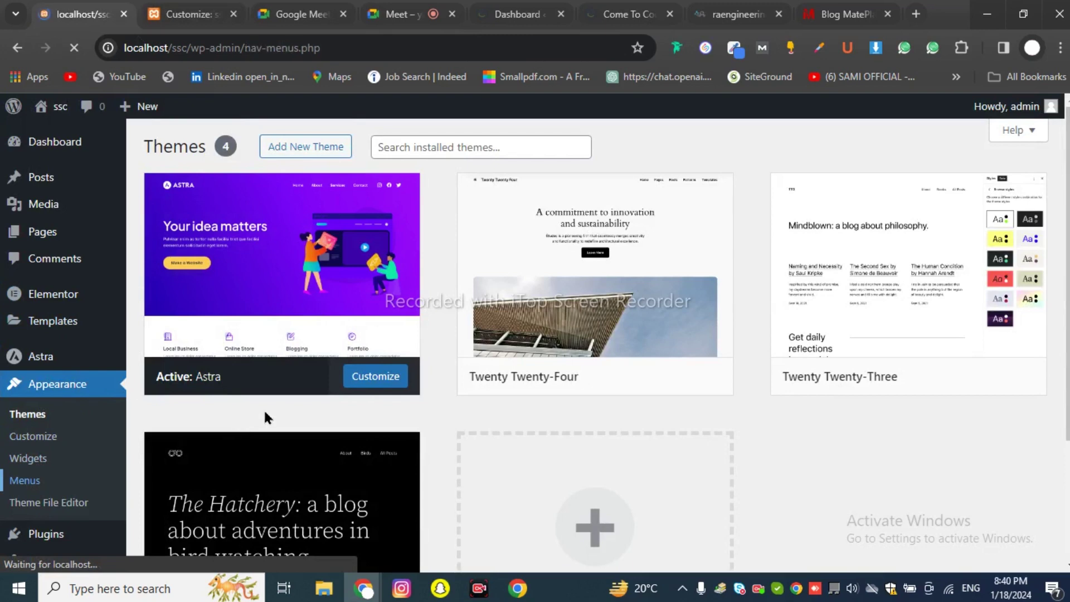
scroll(424, 349, down, 5)
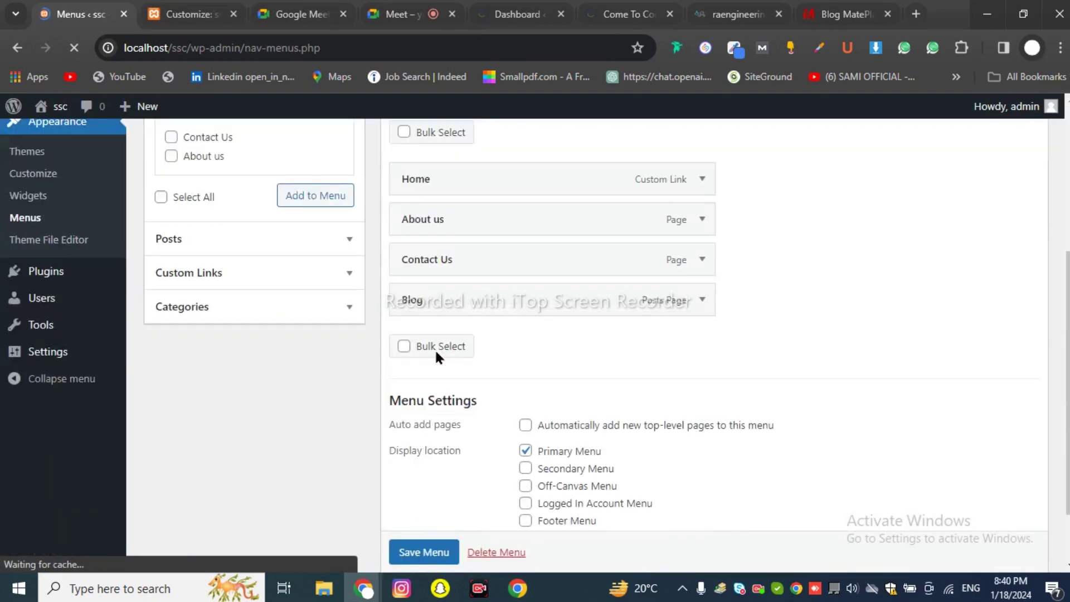
scroll(535, 370, down, 2)
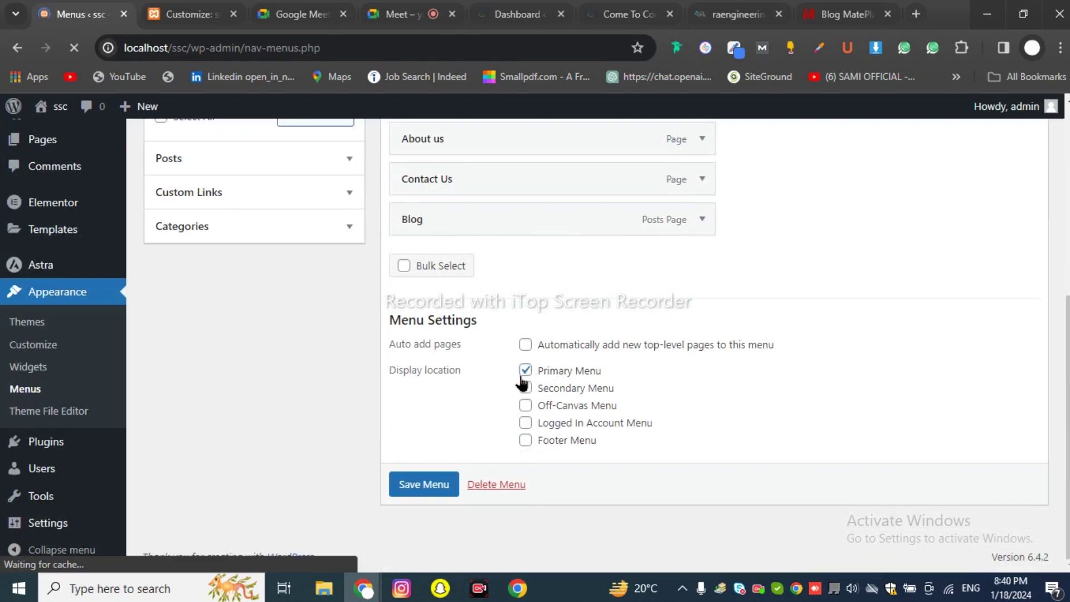
scroll(476, 371, up, 6)
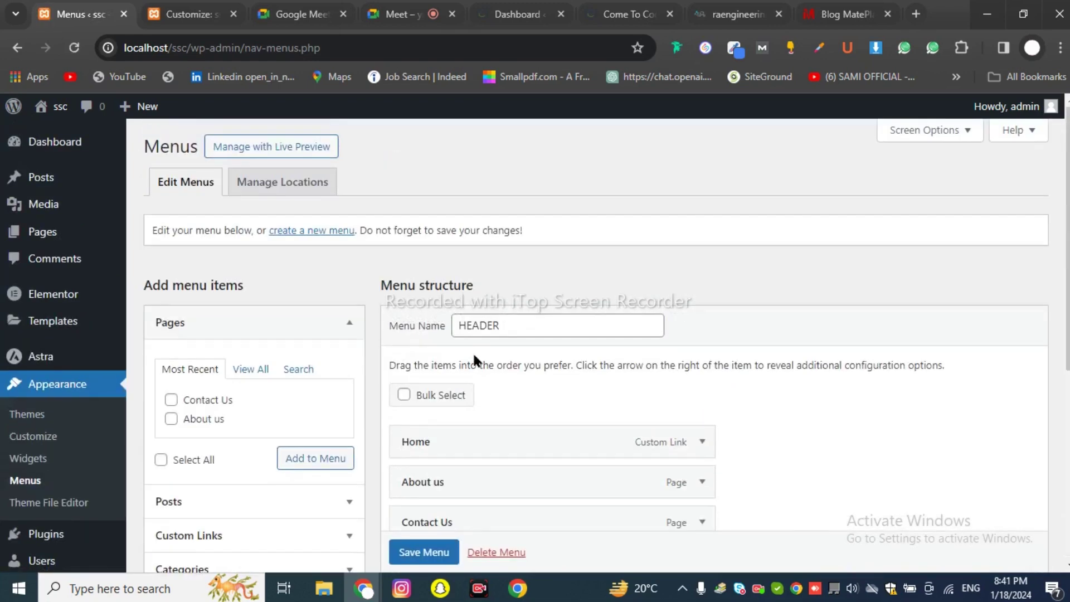
scroll(446, 323, down, 2)
scroll(390, 346, up, 2)
scroll(503, 353, down, 2)
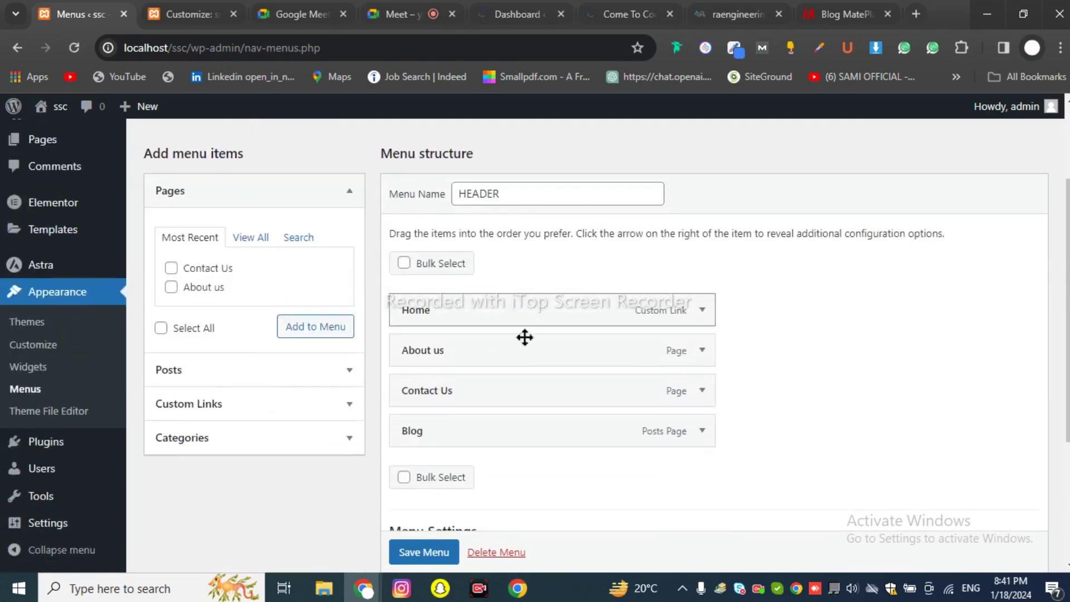
scroll(591, 351, down, 2)
scroll(604, 363, up, 4)
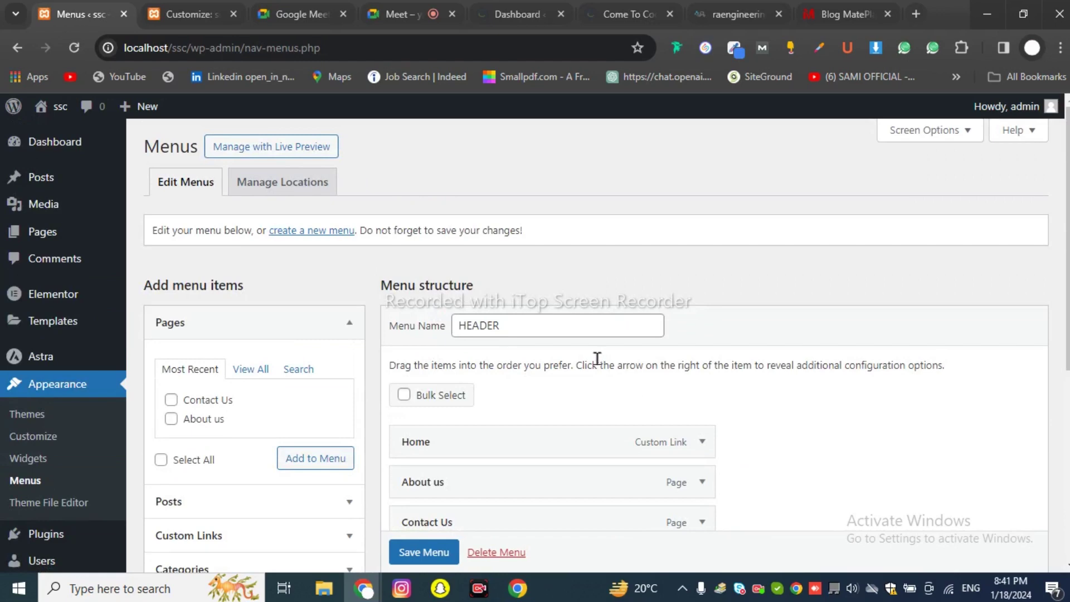
scroll(584, 344, down, 5)
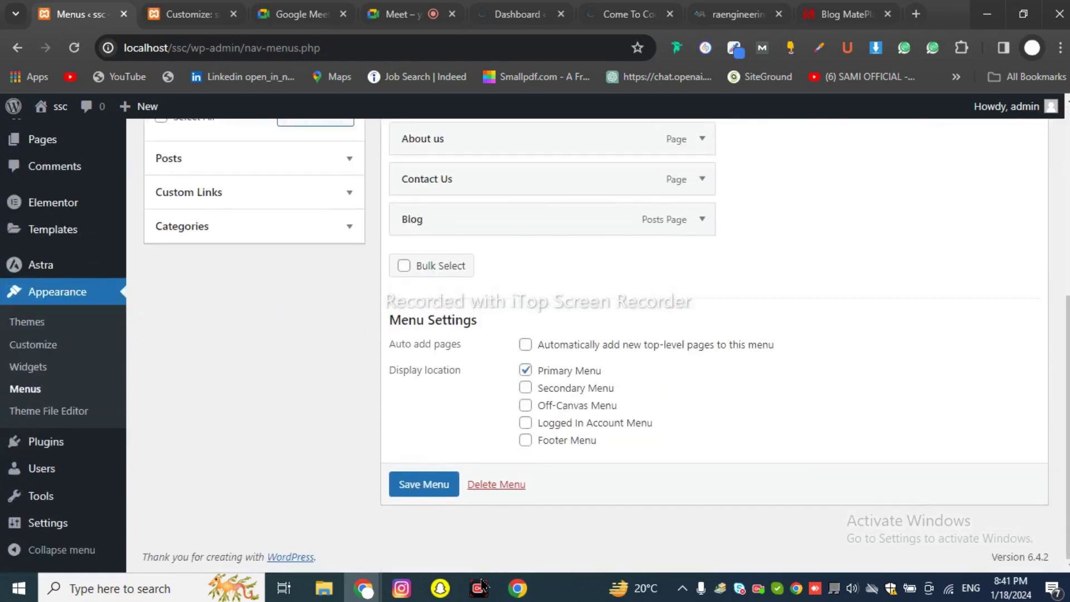
scroll(507, 486, up, 5)
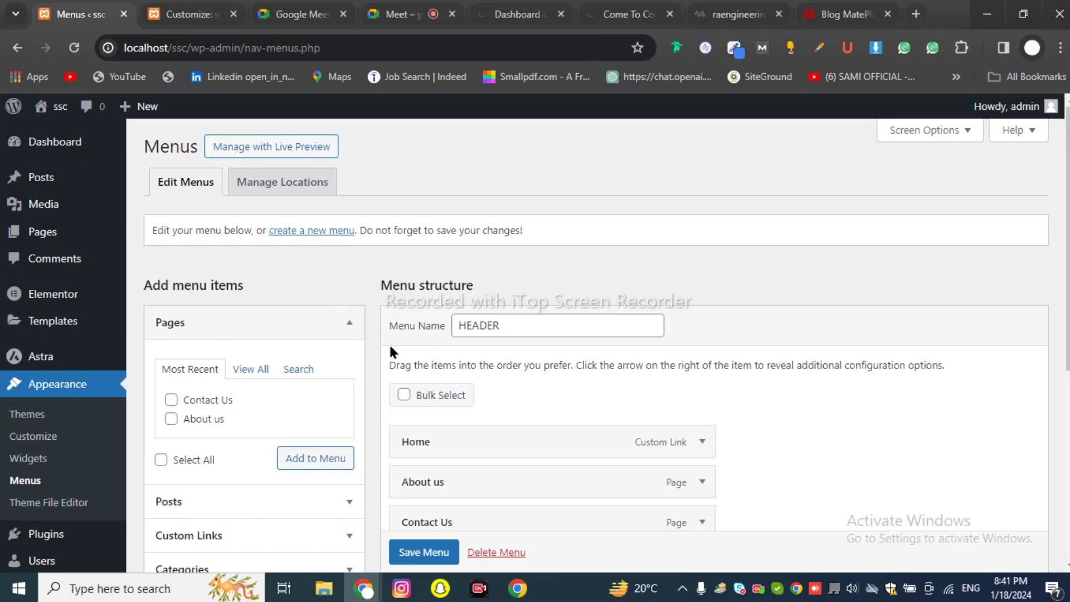
scroll(344, 379, down, 5)
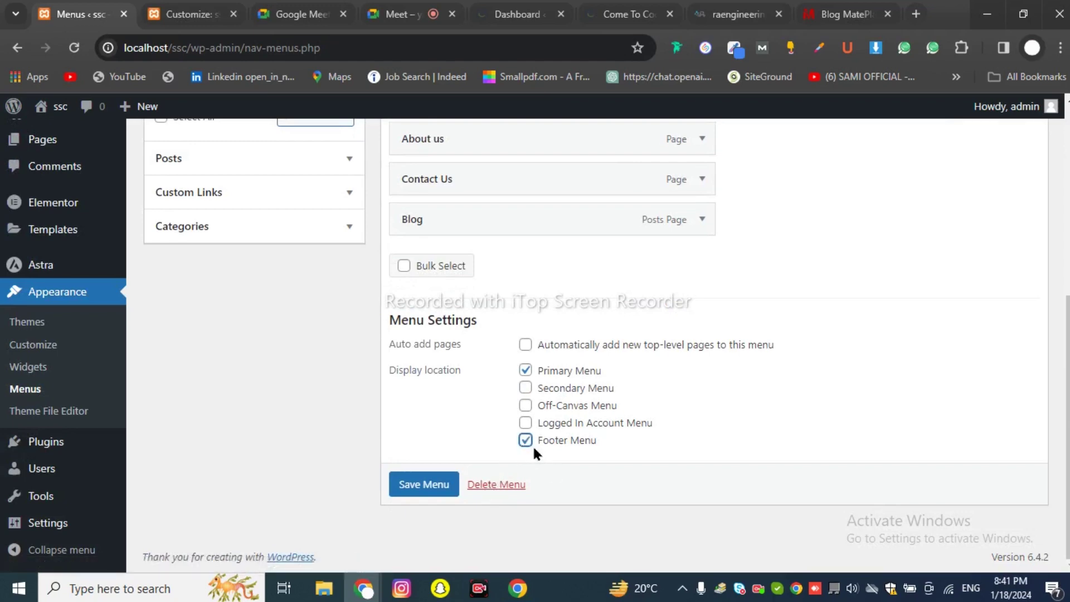
click(422, 488)
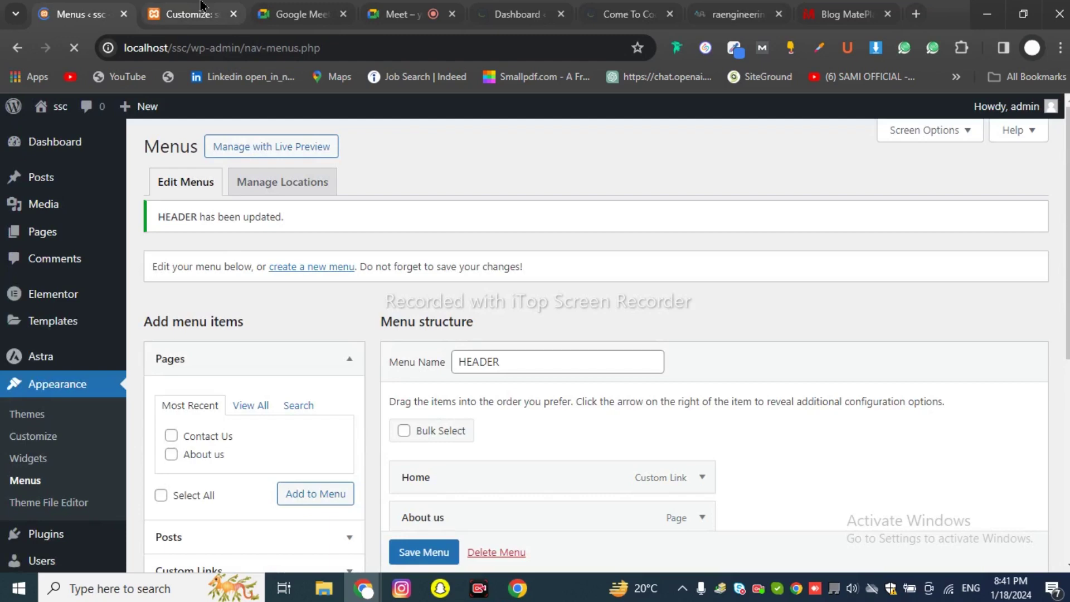
Step: Return to the customizer, remove the Footer Menu element from the upper footer row, and add it again in the same first column
mouse_move(200, 4)
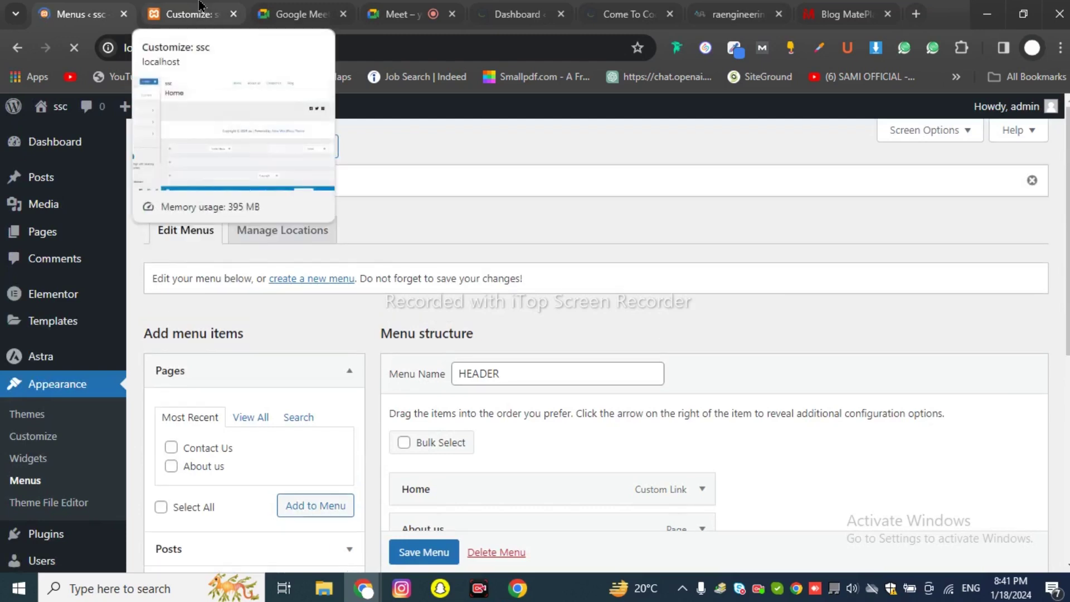
click(199, 5)
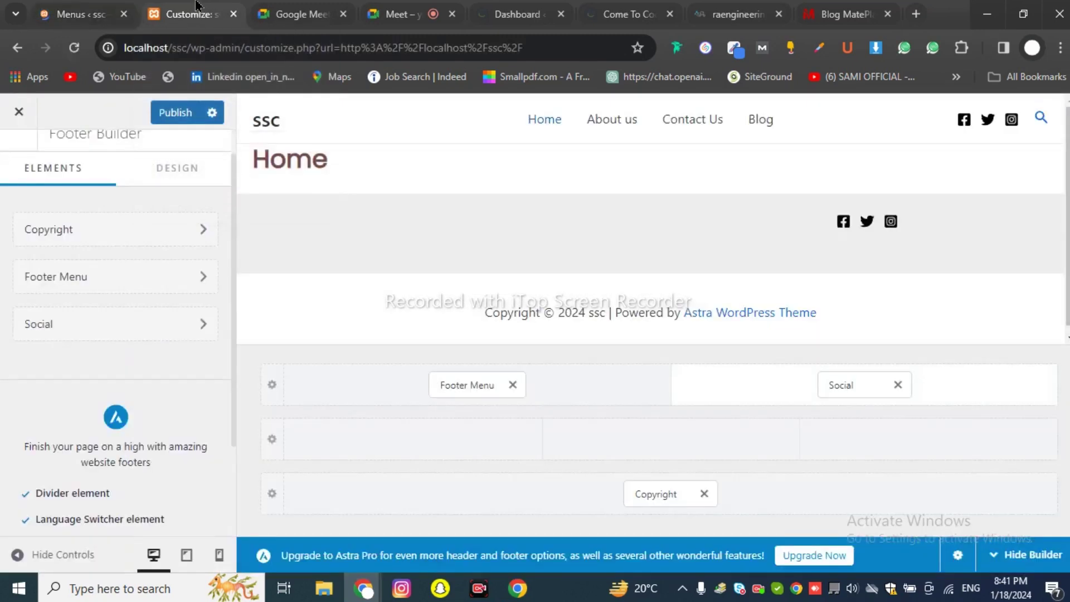
click(512, 386)
click(477, 384)
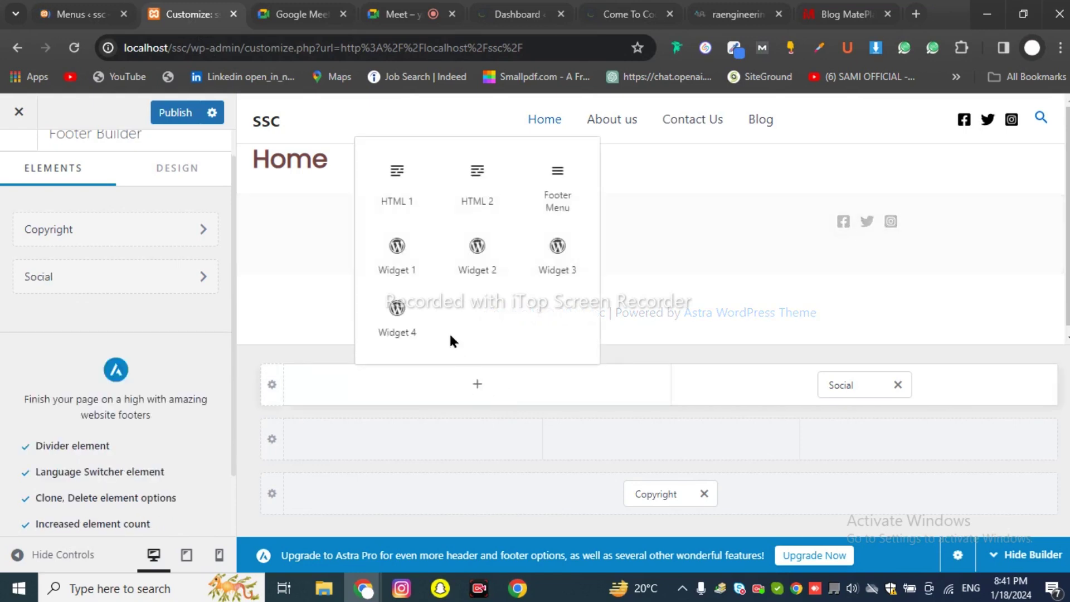
click(555, 184)
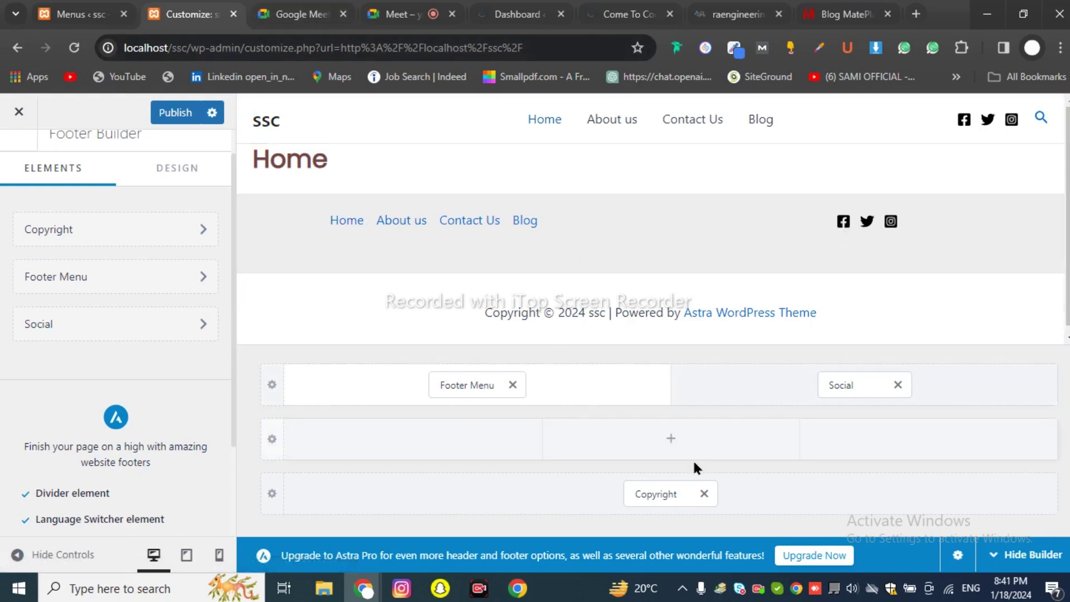
Step: List the elements available for the middle footer row, examine the footer columns on the mateplax.com blog page, and return to the customizer
click(413, 440)
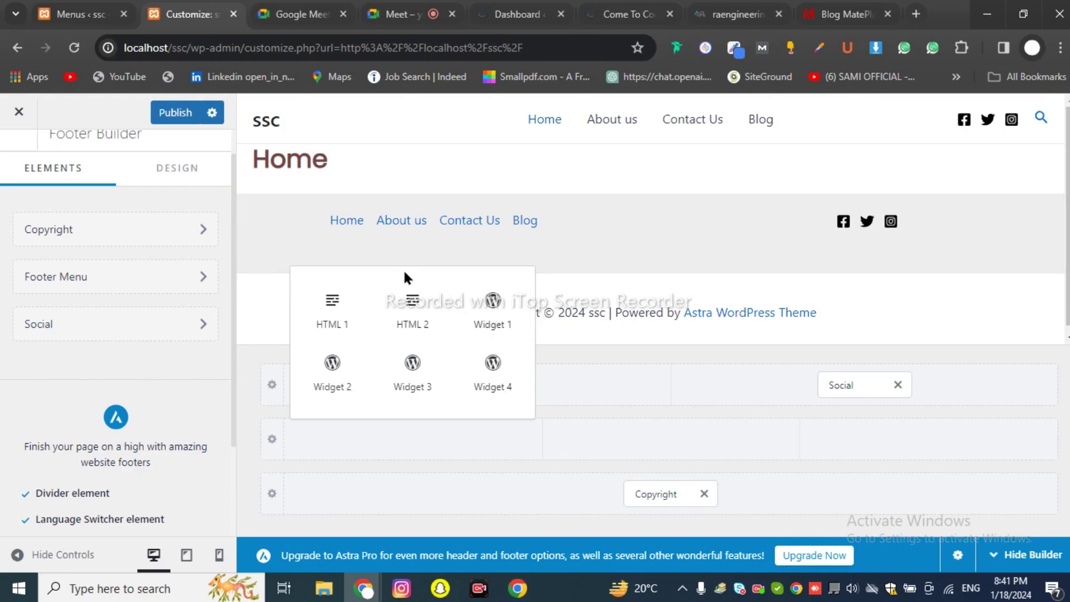
click(844, 13)
scroll(606, 292, down, 5)
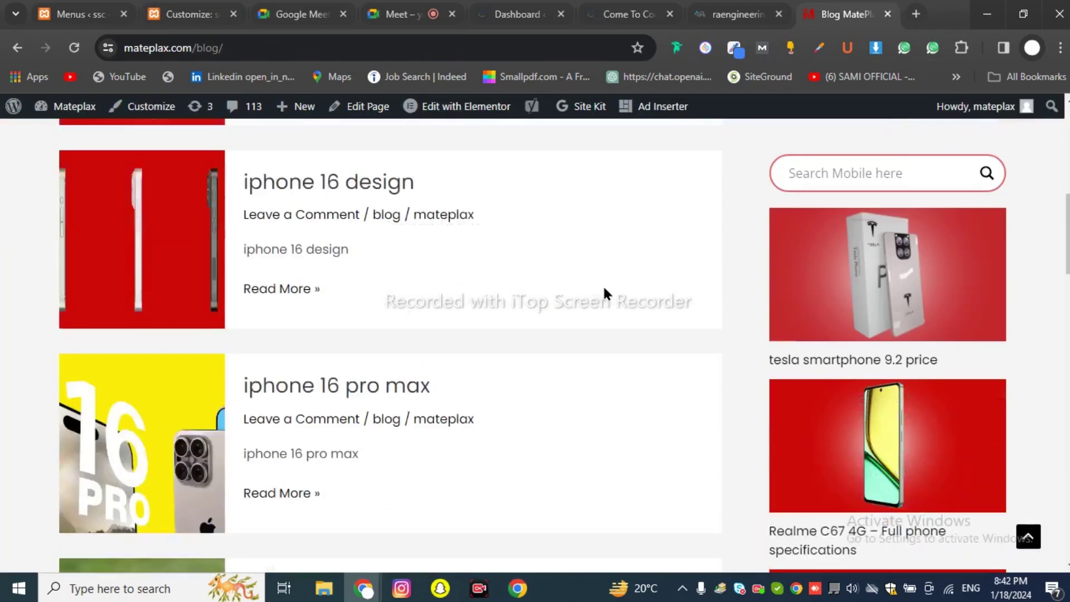
scroll(604, 288, down, 10)
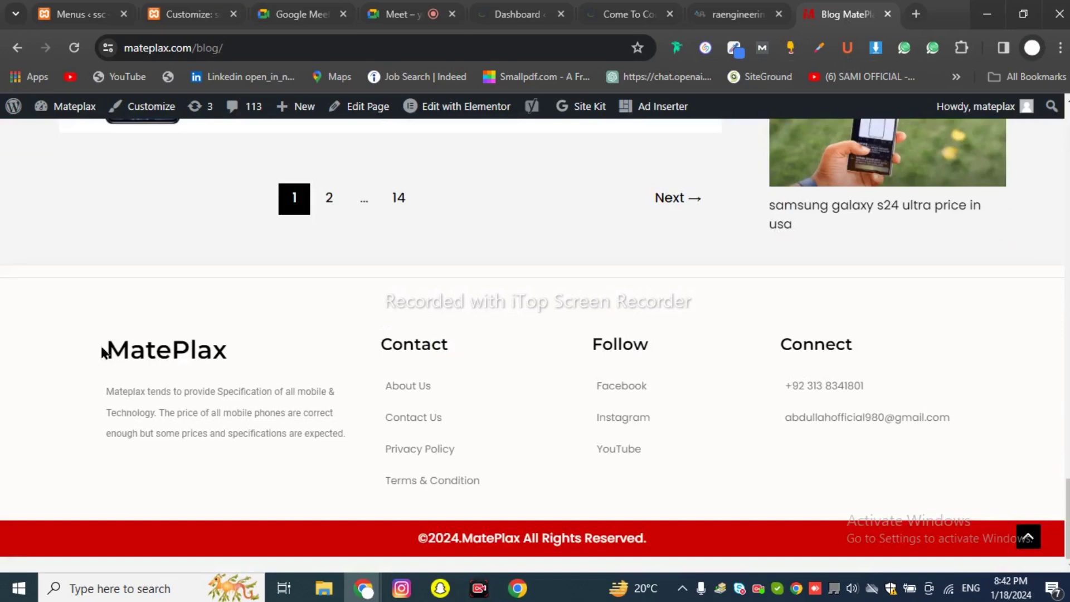
mouse_move(117, 354)
mouse_down()
mouse_move(256, 433)
mouse_move(349, 439)
mouse_move(229, 411)
mouse_move(125, 341)
mouse_up()
click(349, 440)
click(126, 342)
drag(383, 362, 509, 497)
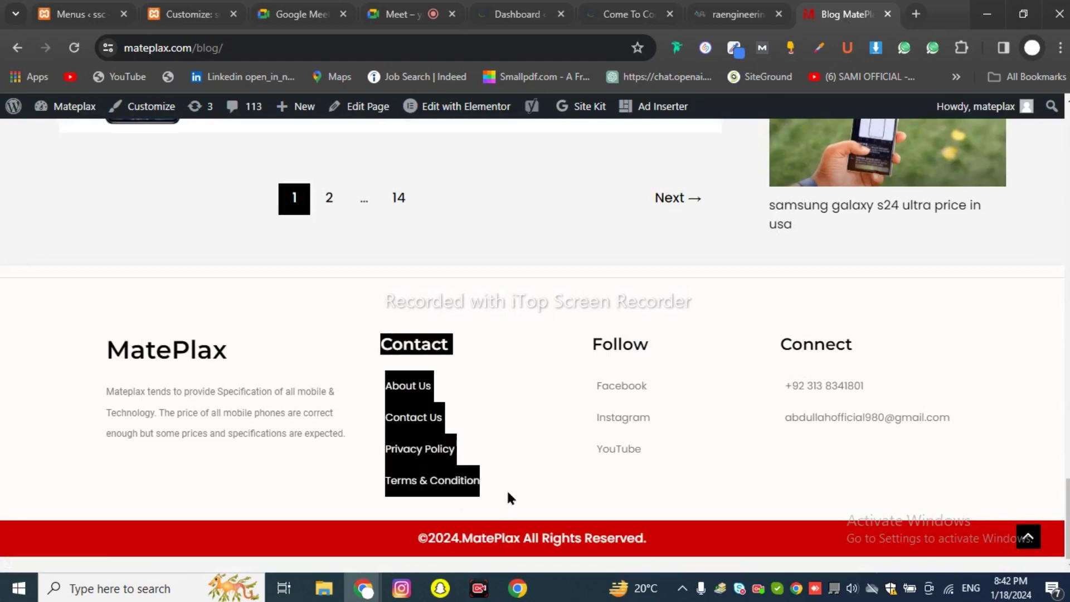
click(492, 481)
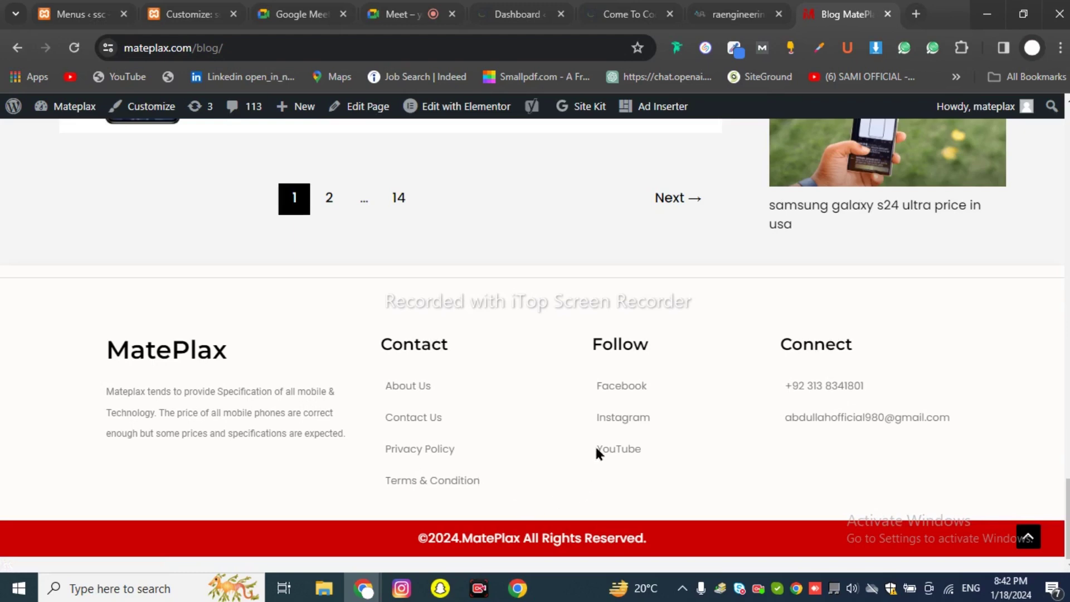
drag(594, 339, 698, 481)
drag(779, 335, 955, 446)
mouse_move(650, 25)
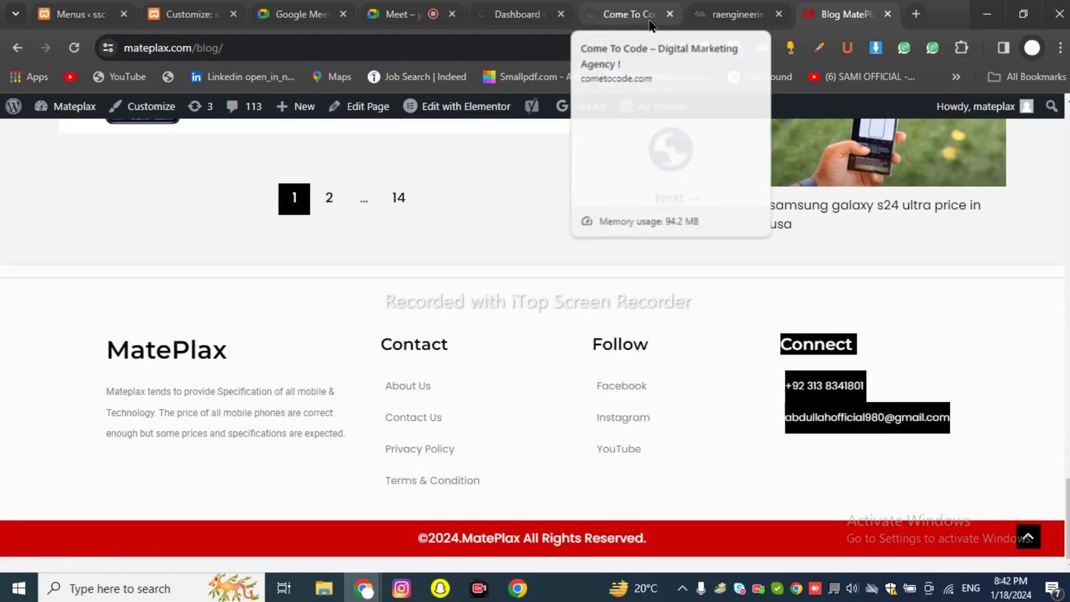
click(441, 262)
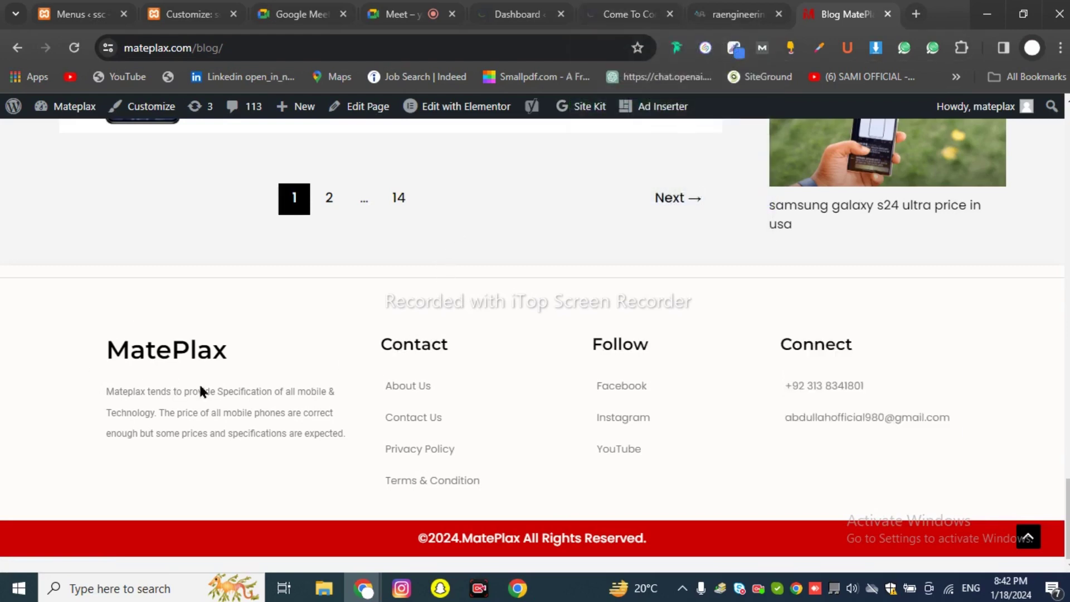
scroll(379, 387, up, 3)
scroll(378, 388, down, 3)
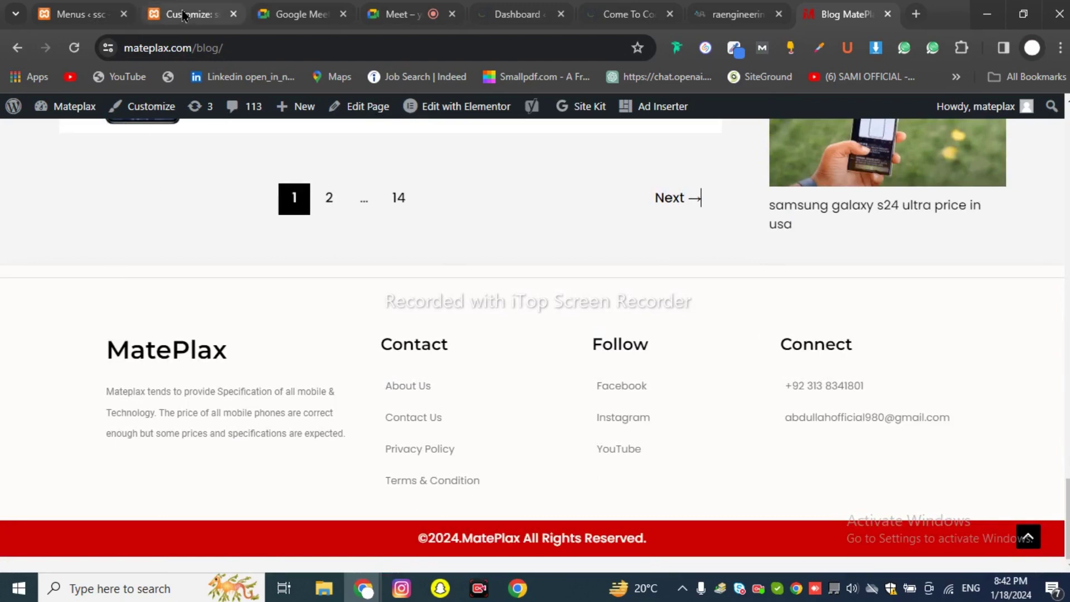
mouse_move(184, 15)
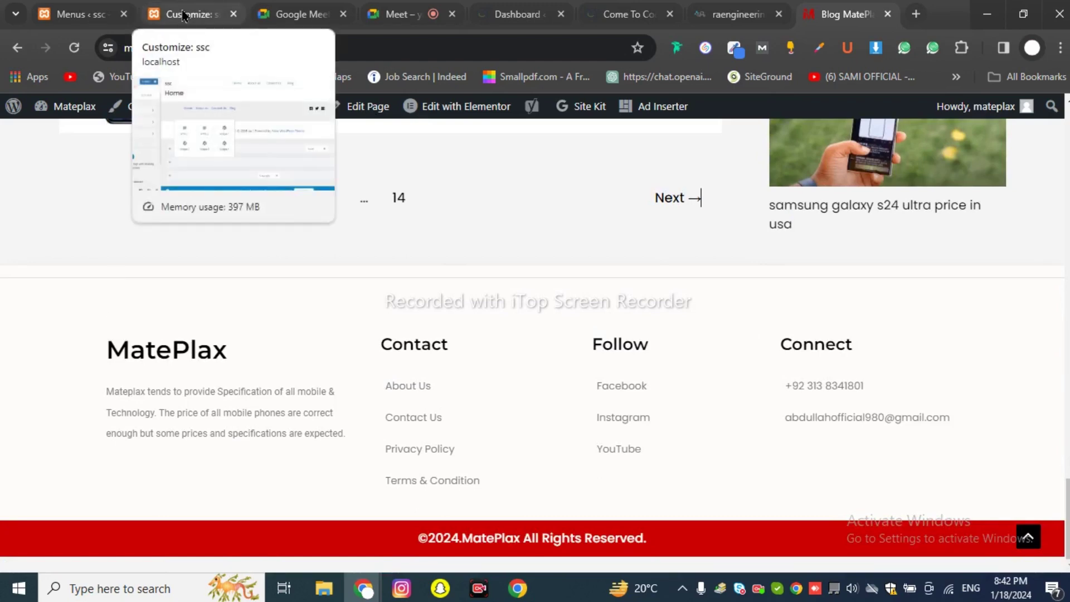
click(184, 15)
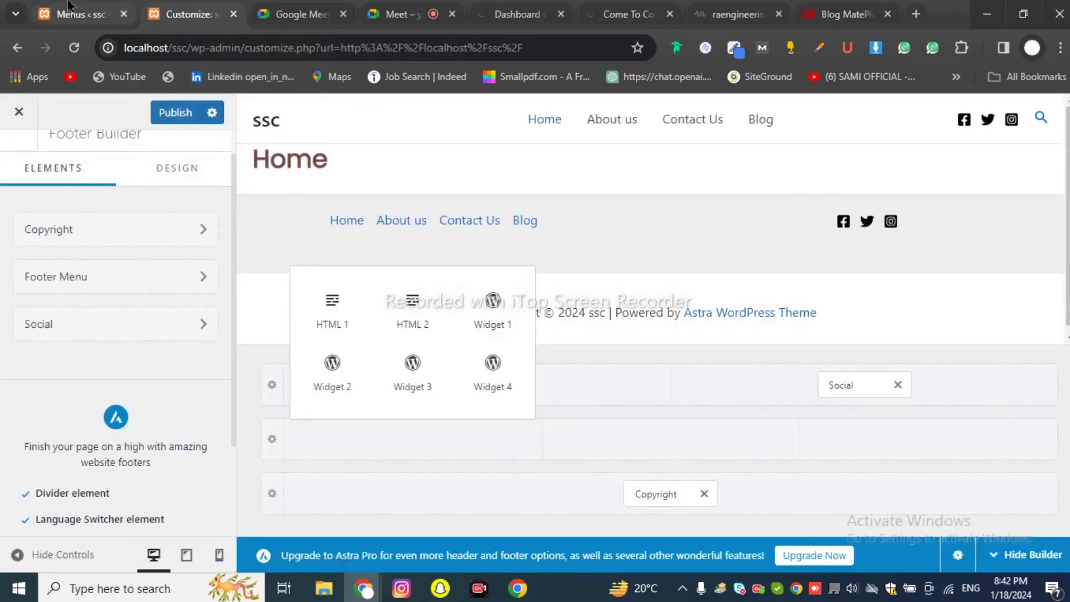
Step: Open the Widgets page in the WordPress admin and expand the Footer Bar Section 1 widget area
click(81, 14)
scroll(192, 384, down, 2)
scroll(192, 385, down, 3)
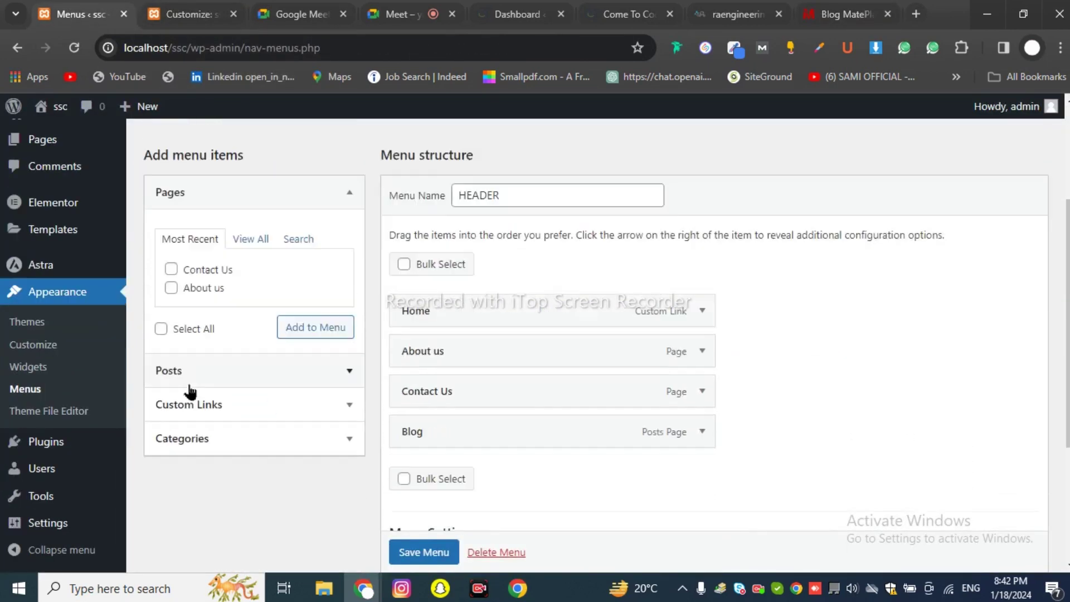
click(30, 381)
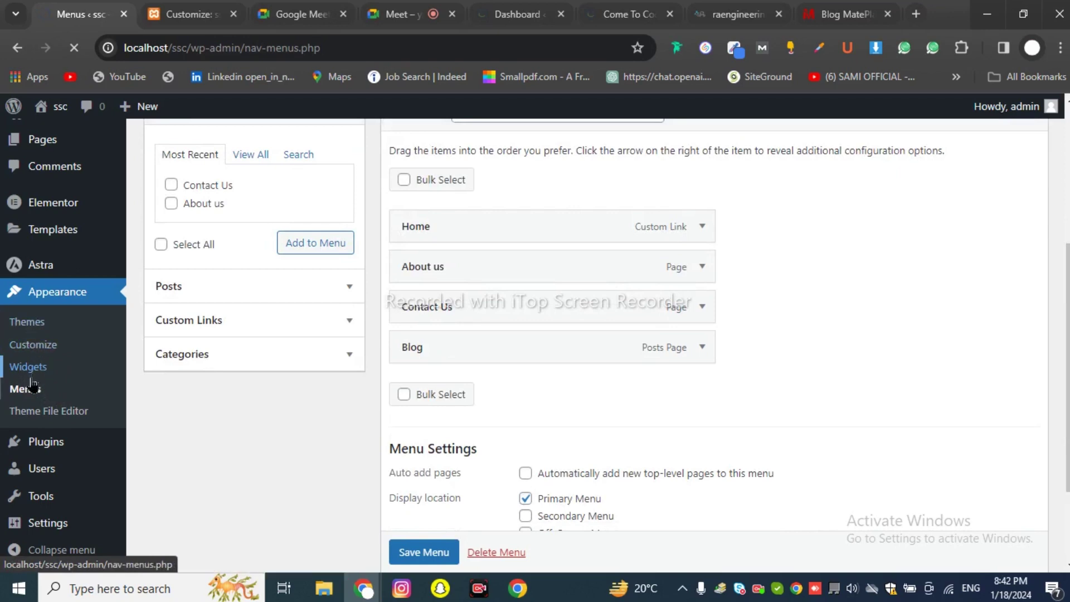
click(34, 372)
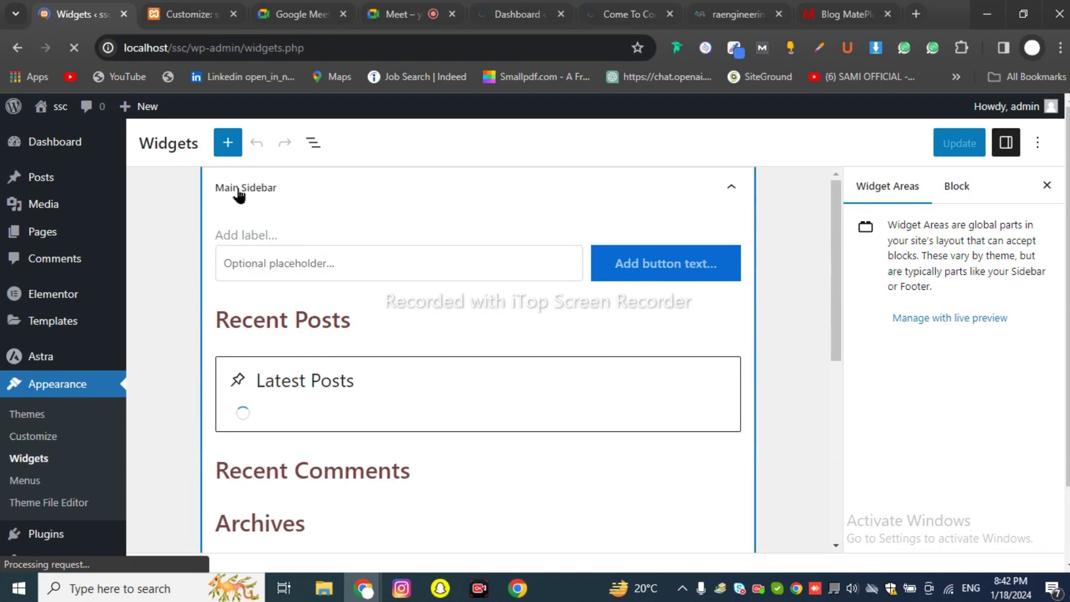
scroll(183, 394, down, 10)
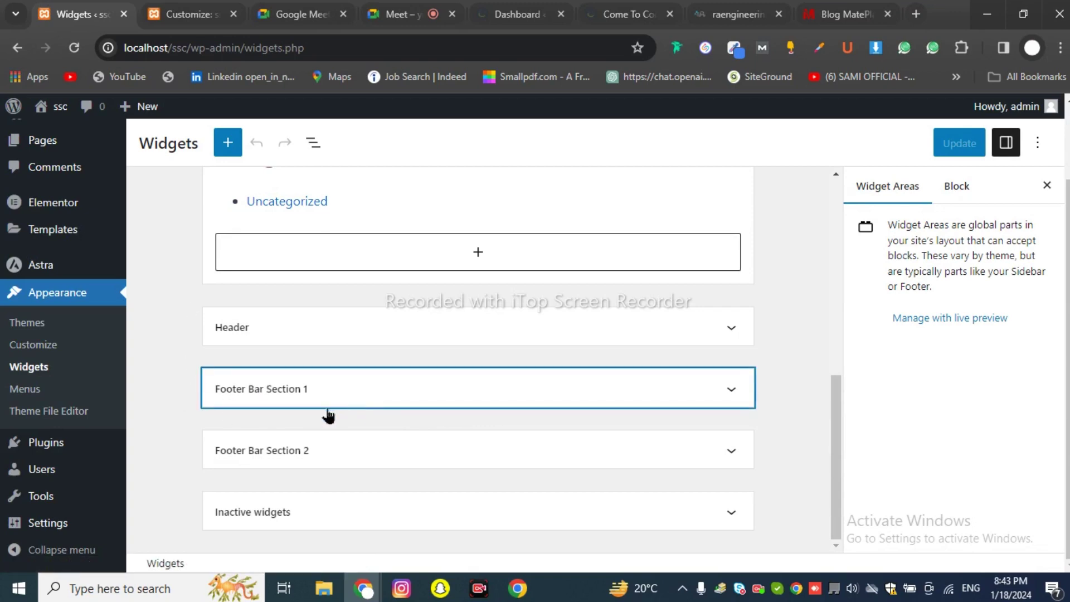
click(370, 406)
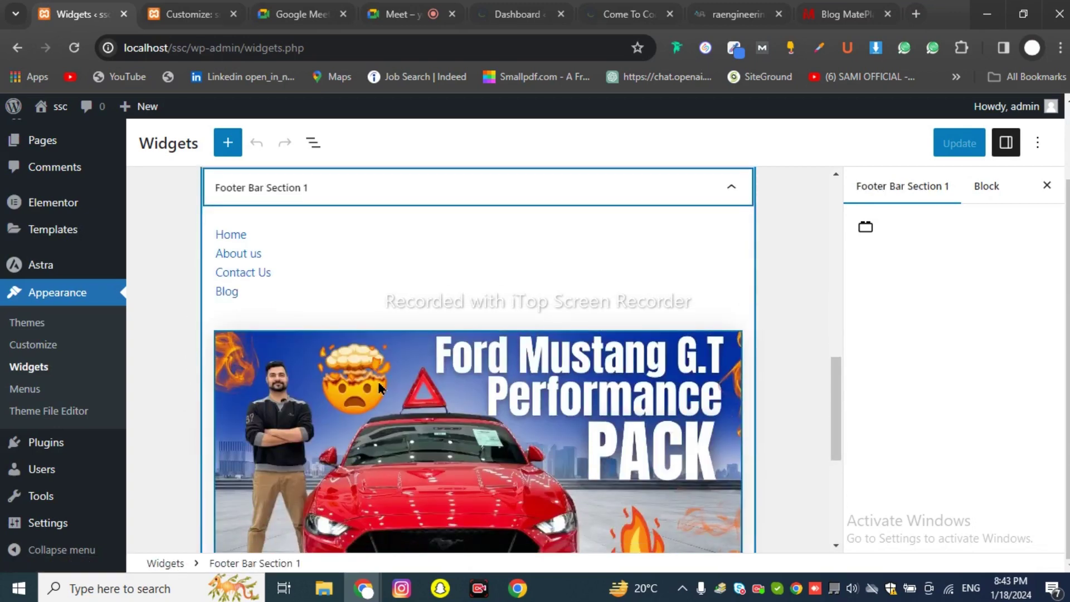
Step: Examine the menu links and the image block in the Footer Bar Section 1 widget area
scroll(373, 399, down, 5)
scroll(377, 395, up, 5)
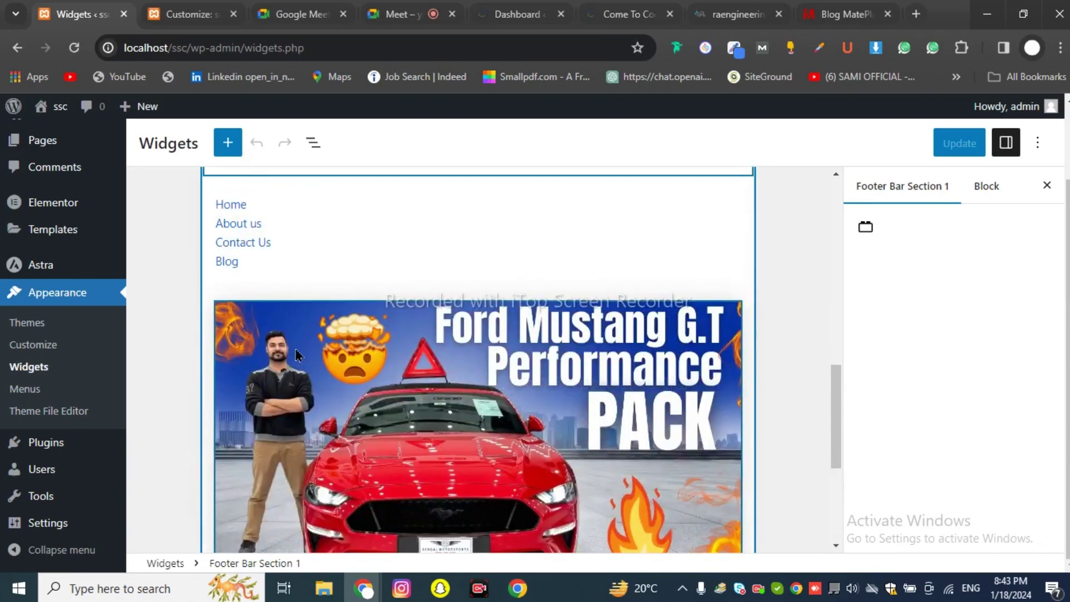
scroll(341, 369, down, 5)
scroll(377, 375, up, 3)
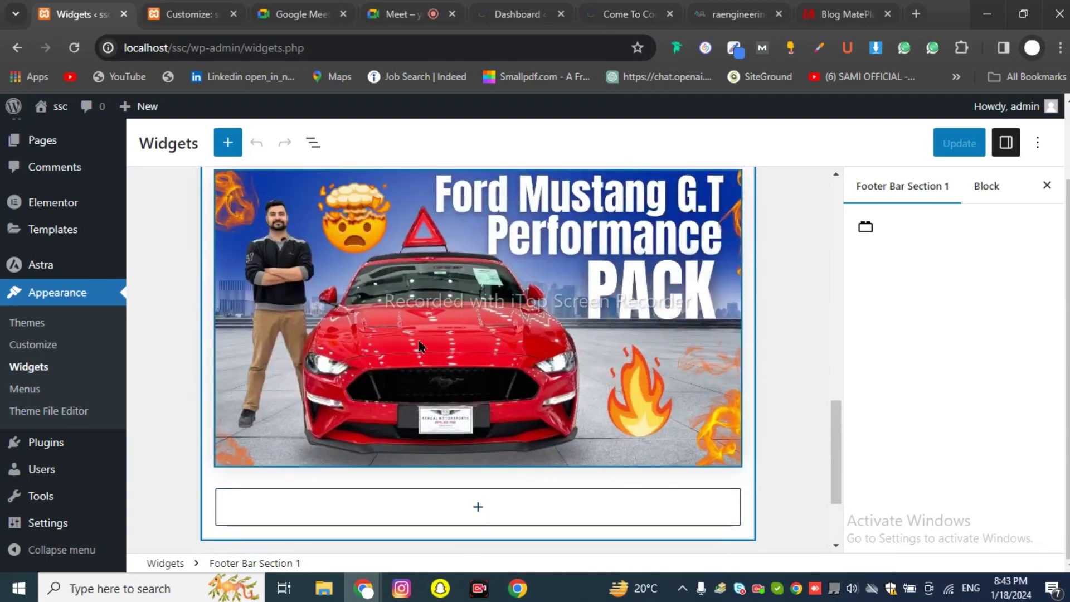
scroll(419, 345, up, 7)
scroll(370, 397, down, 5)
scroll(437, 348, up, 2)
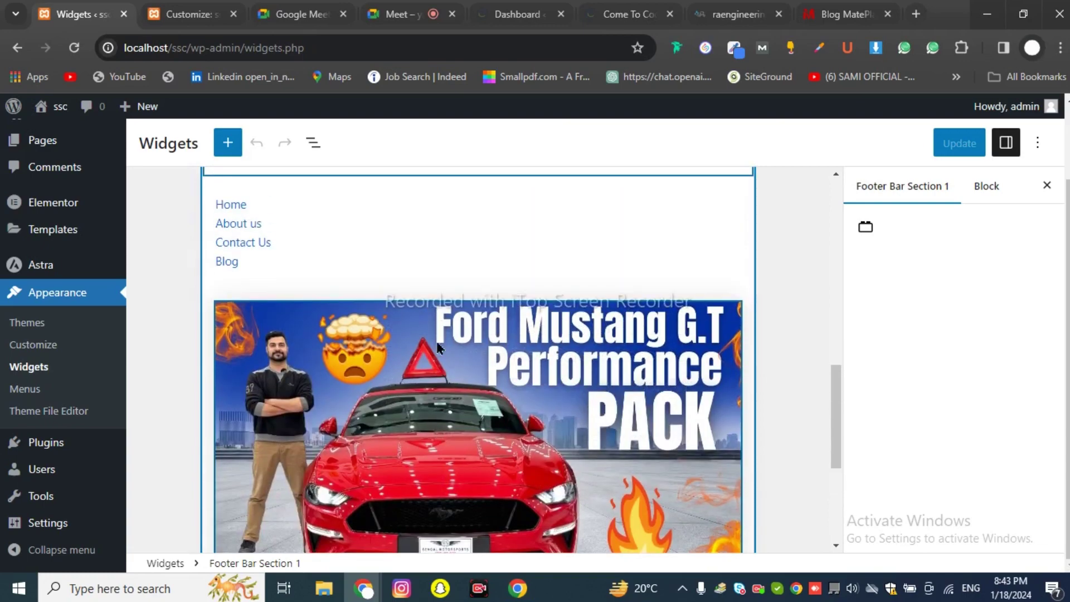
scroll(438, 348, down, 2)
click(454, 333)
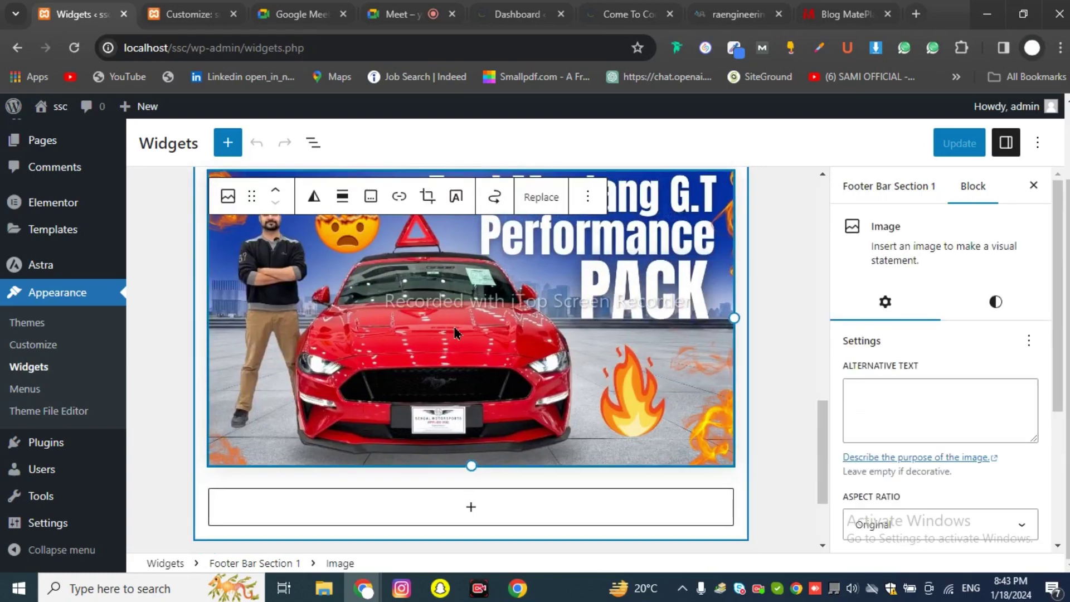
scroll(416, 222, down, 3)
scroll(329, 301, up, 8)
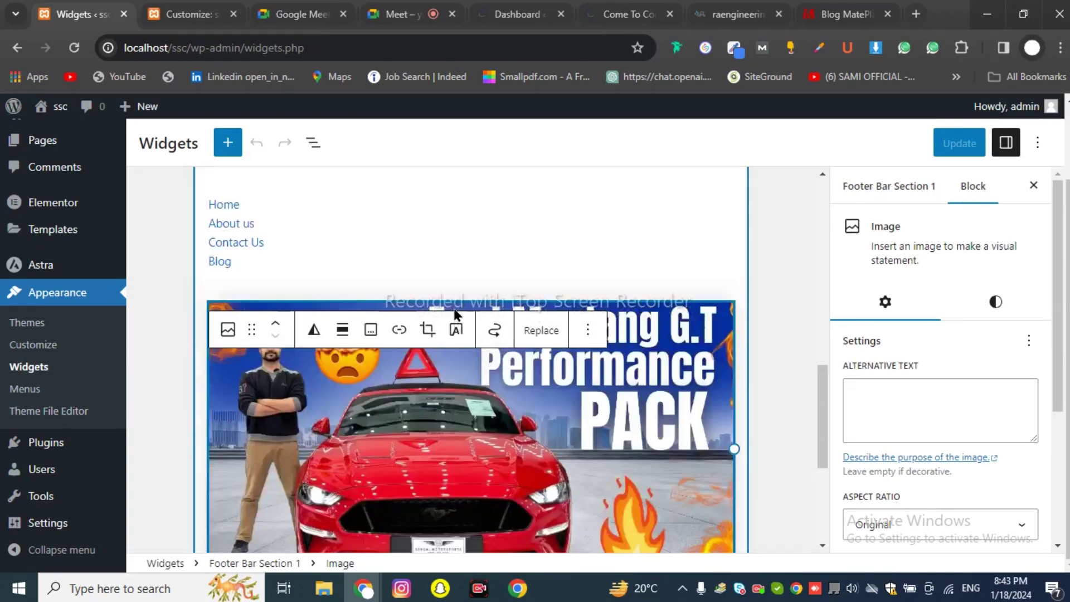
Step: Collapse Footer Bar Section 1, expand Footer Bar Section 2, and add a Buttons block to it
click(327, 430)
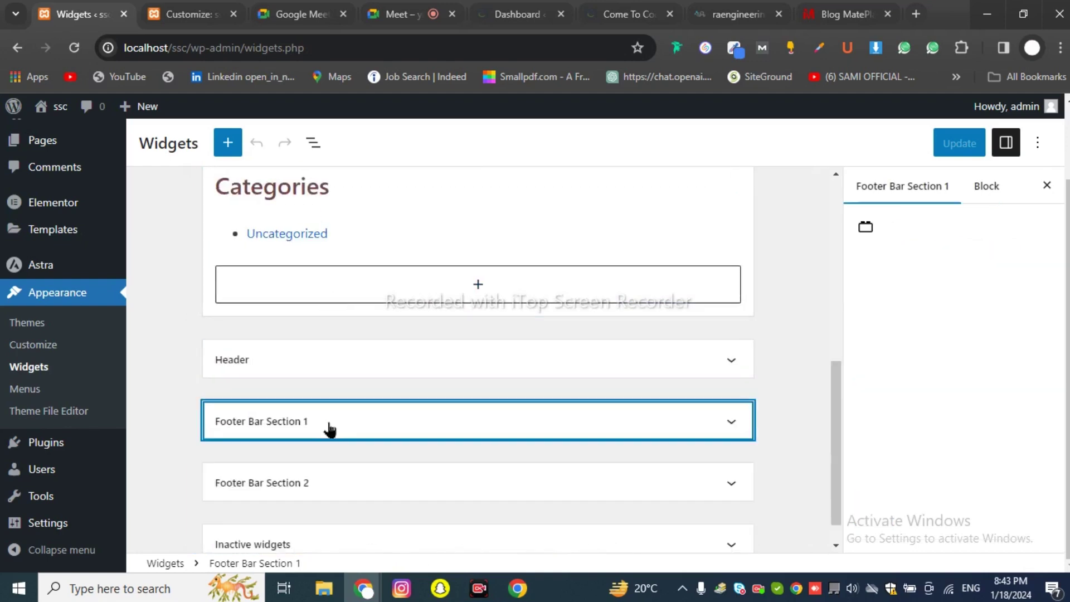
click(299, 453)
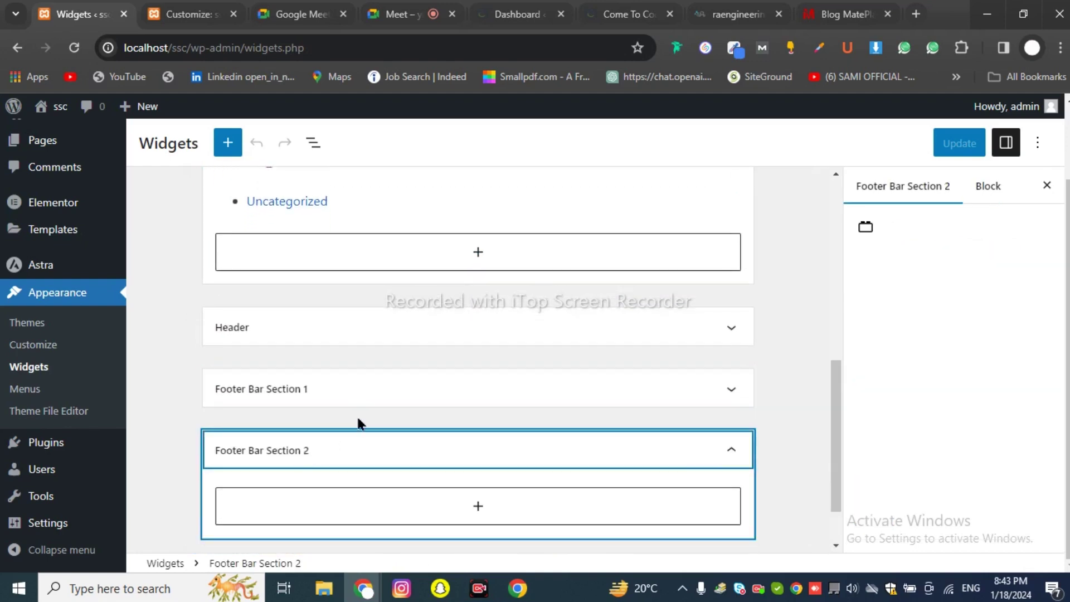
click(477, 441)
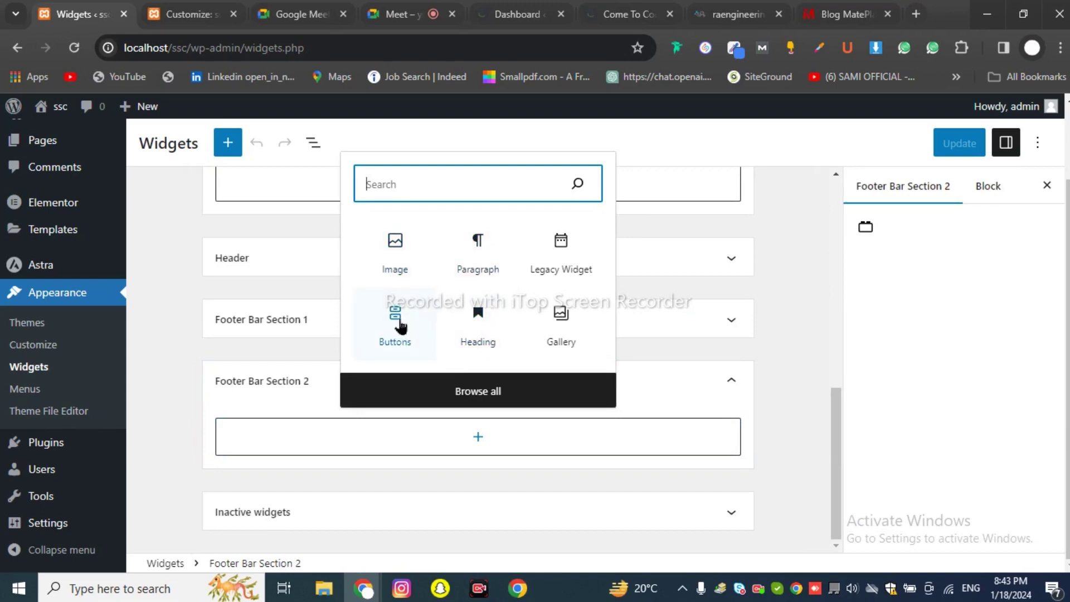
click(401, 326)
click(401, 325)
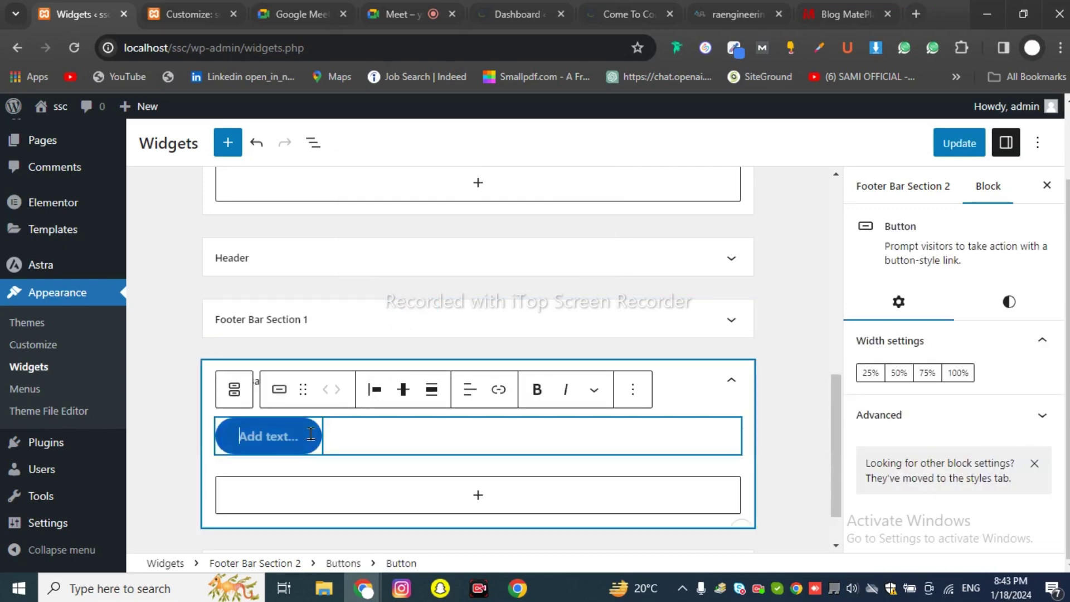
Step: Label the new button in Footer Bar Section 2 "book now"
text(hi)
key(BackSpace)
key(BackSpace)
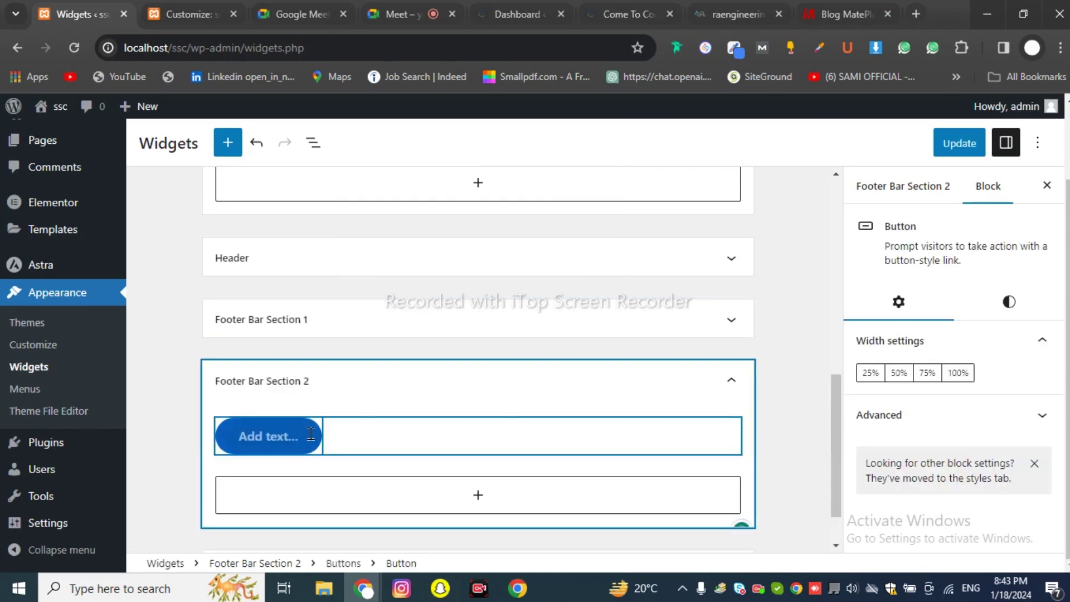
text(book no)
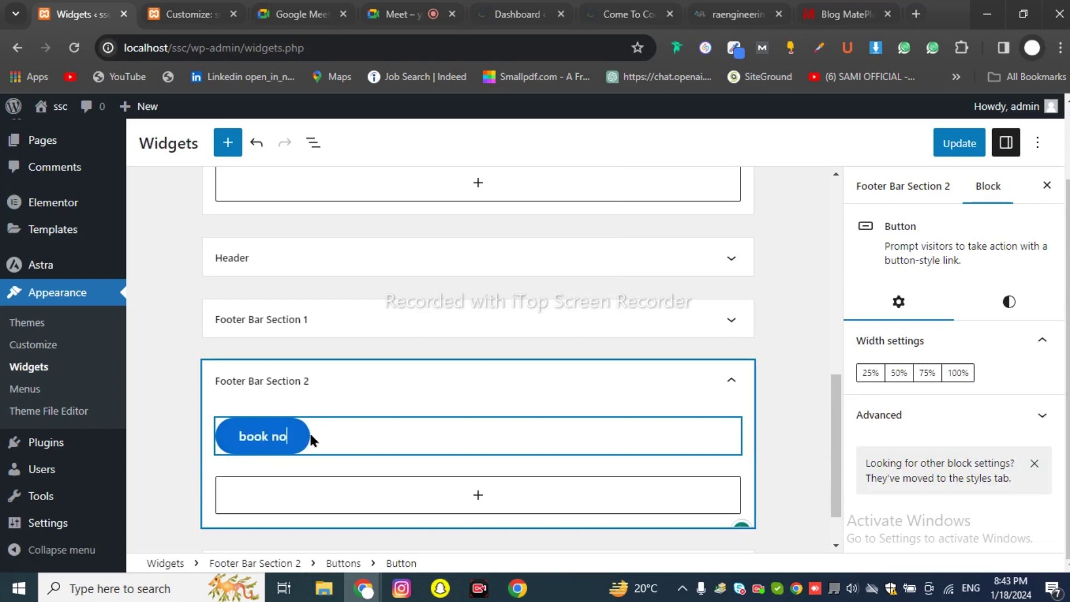
text(w)
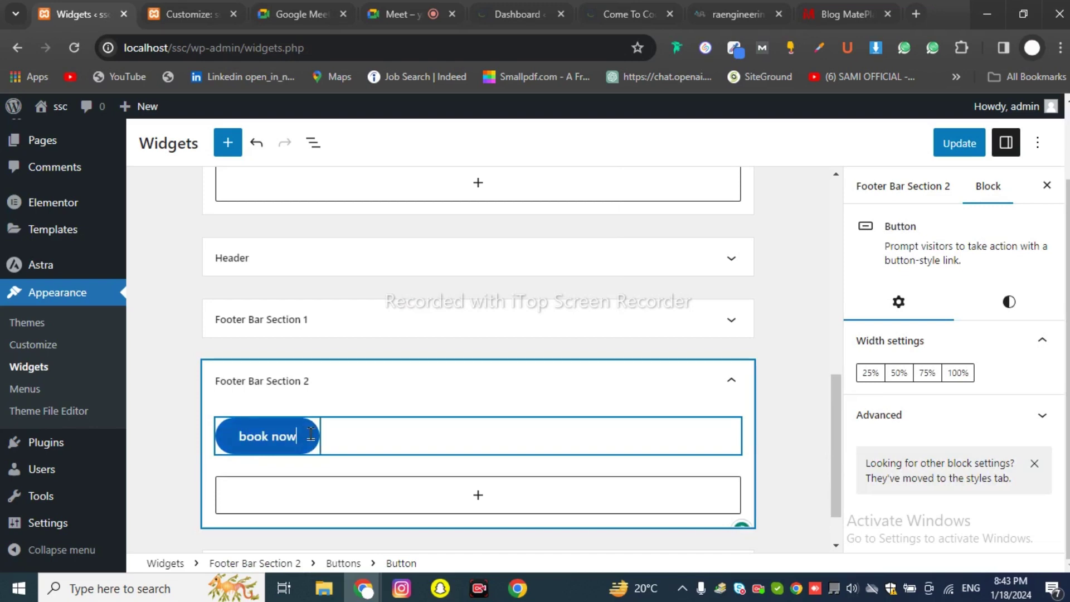
Step: Add an Image block below the button using IPHONE-16-PRO-MAX-LATEST-LEAKS-CONFIRMED.jpg from the media library, and save the widgets
click(485, 498)
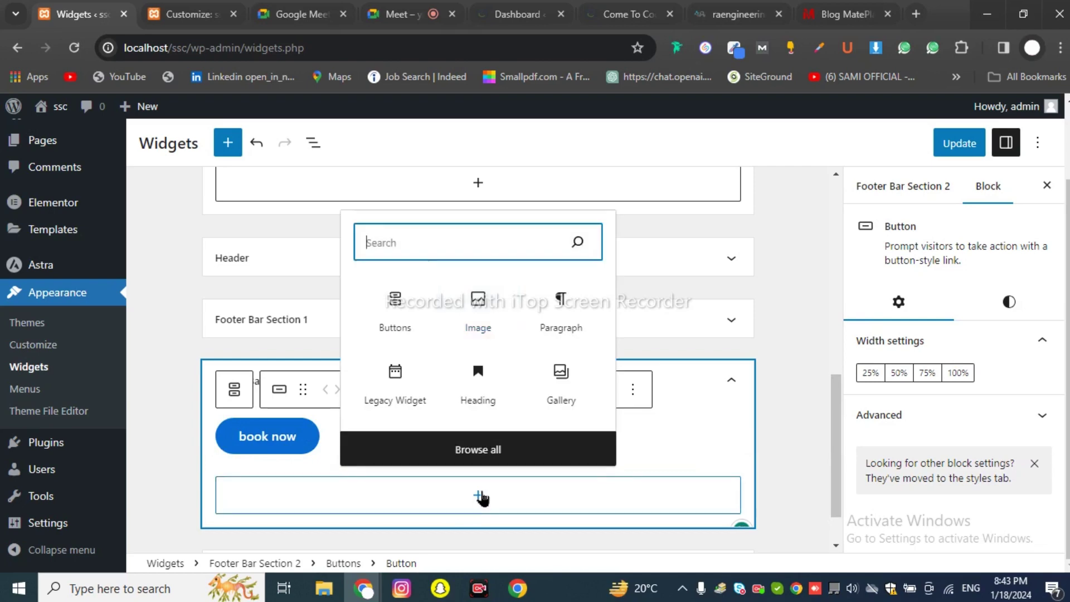
click(483, 304)
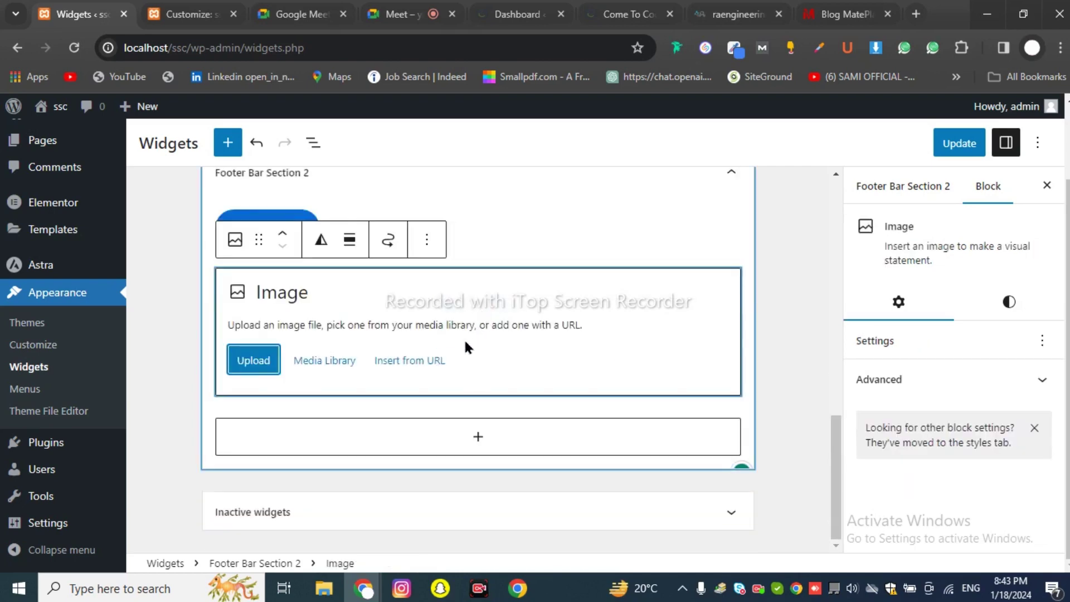
click(317, 361)
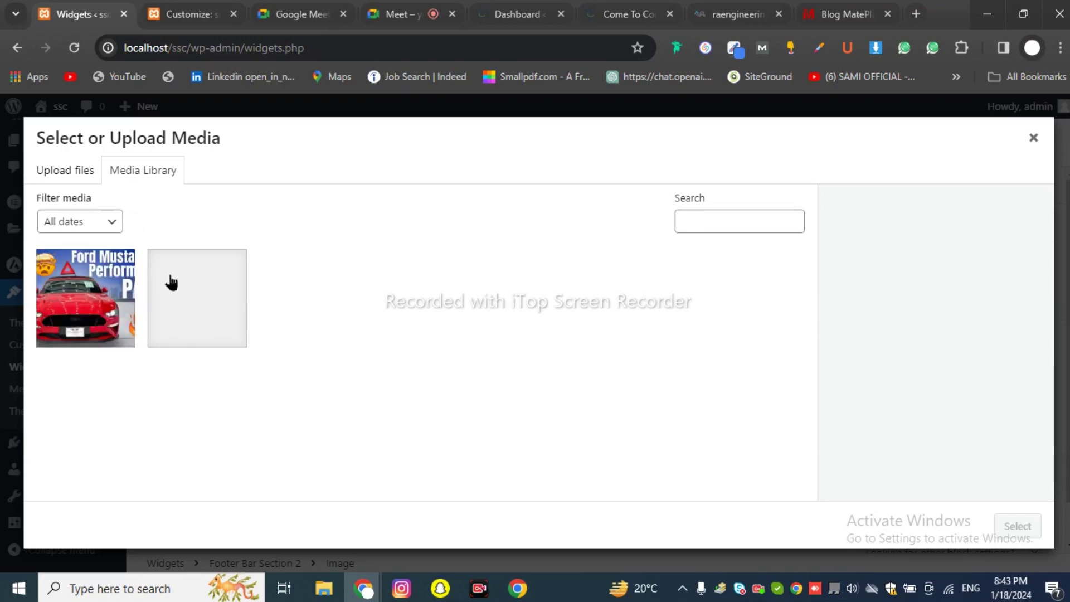
click(205, 310)
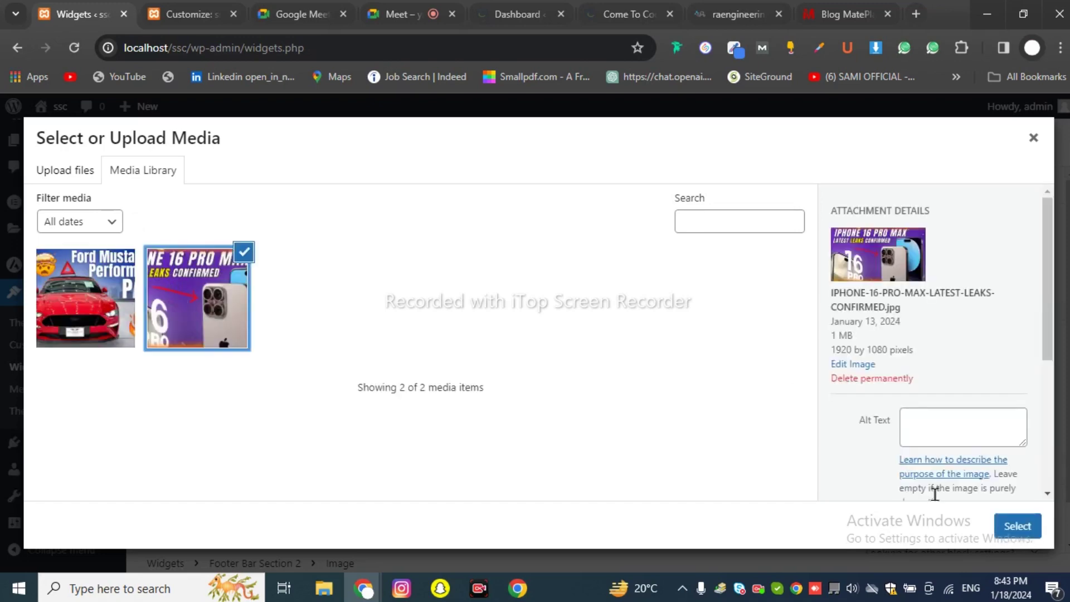
click(1022, 530)
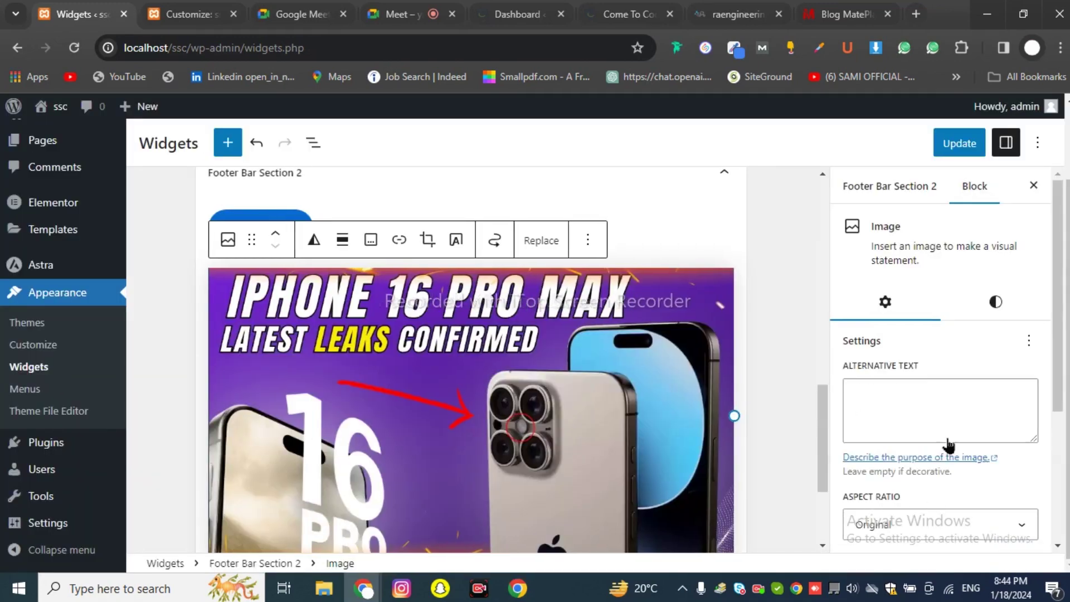
click(954, 158)
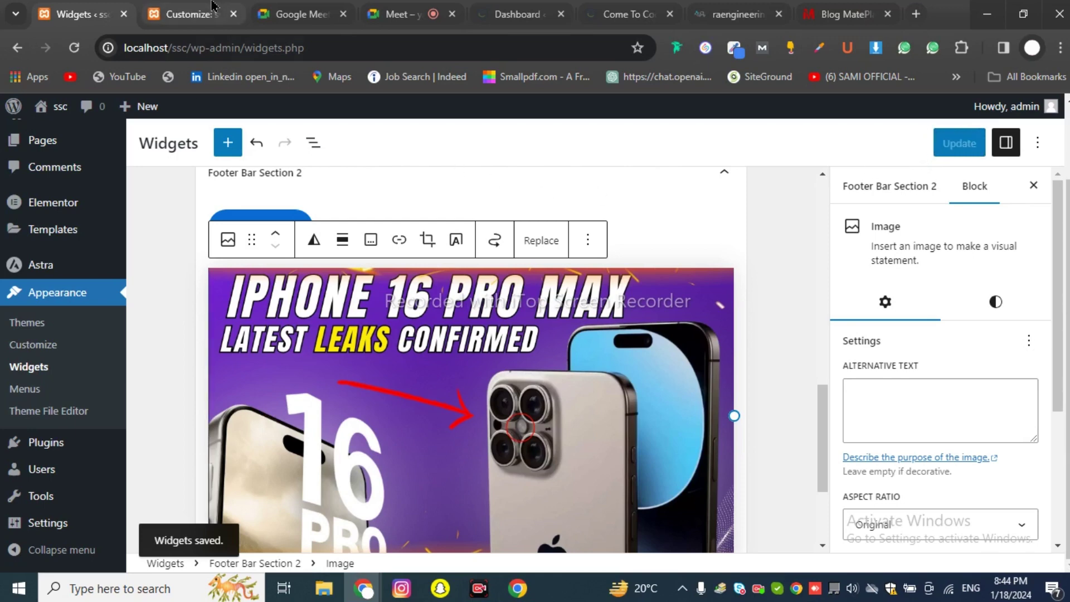
Step: Return to the customizer, add the Widget 2 element to the first column of the middle footer row, and check the preview
click(184, 14)
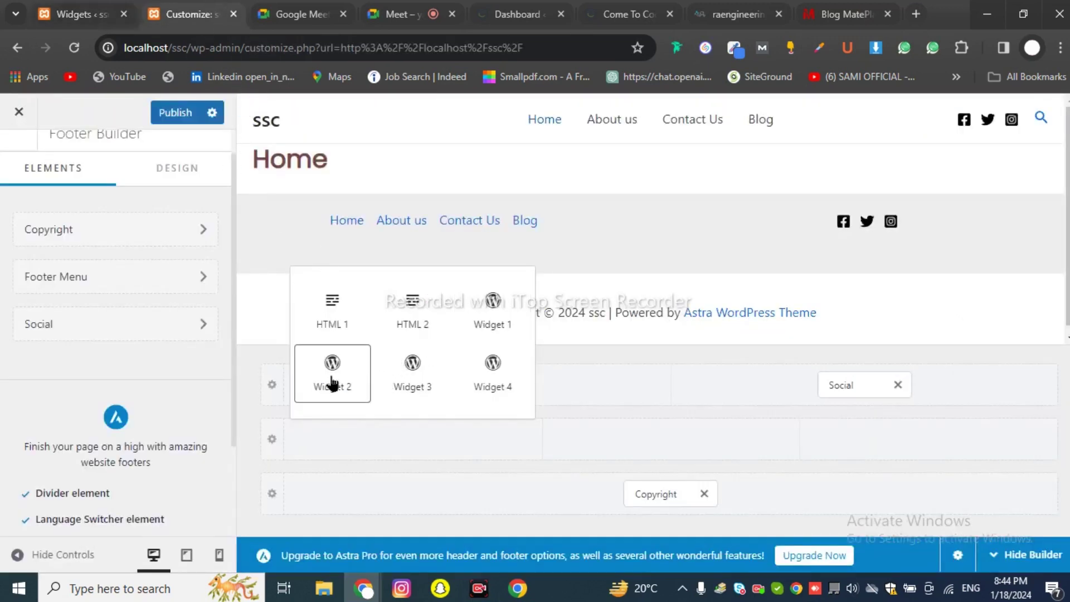
click(351, 382)
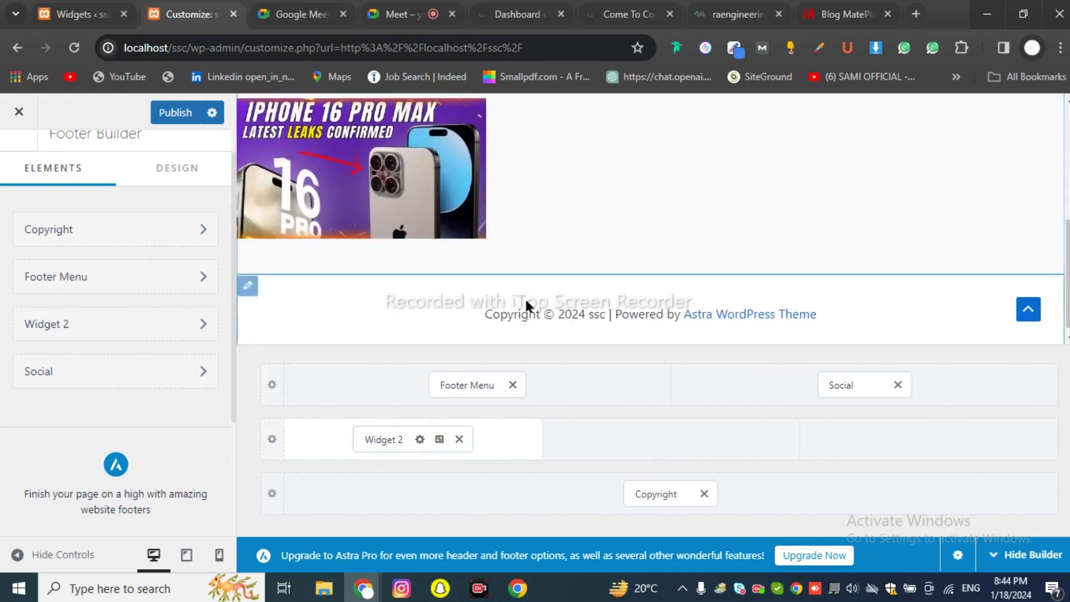
scroll(365, 220, down, 2)
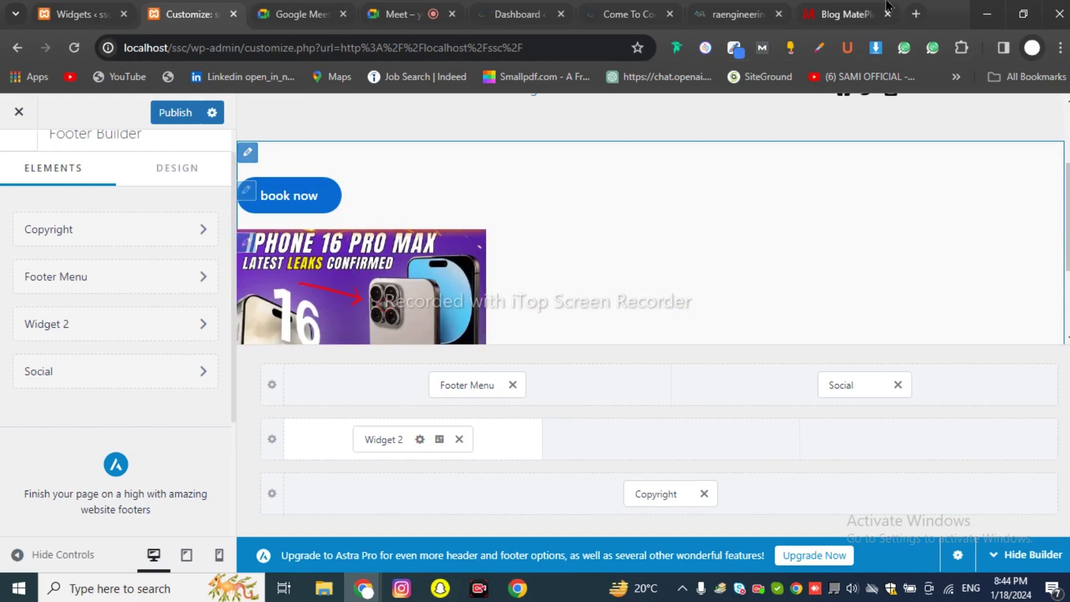
Step: Examine the footer columns and copyright bar on the mateplax.com and raengineerings.com sites, and return to the customizer
click(844, 14)
scroll(574, 381, up, 5)
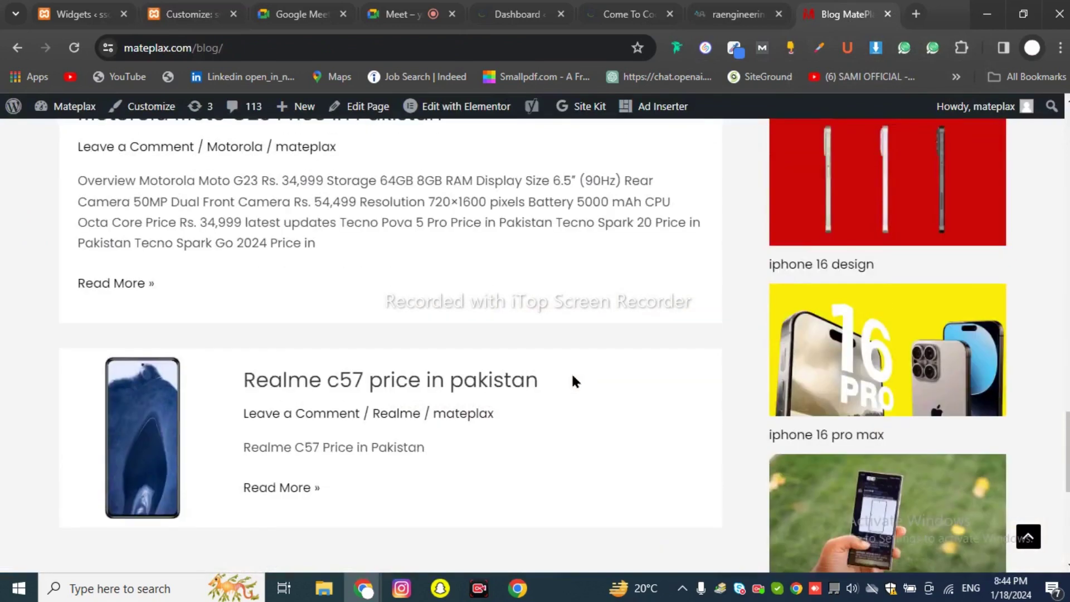
scroll(572, 379, down, 5)
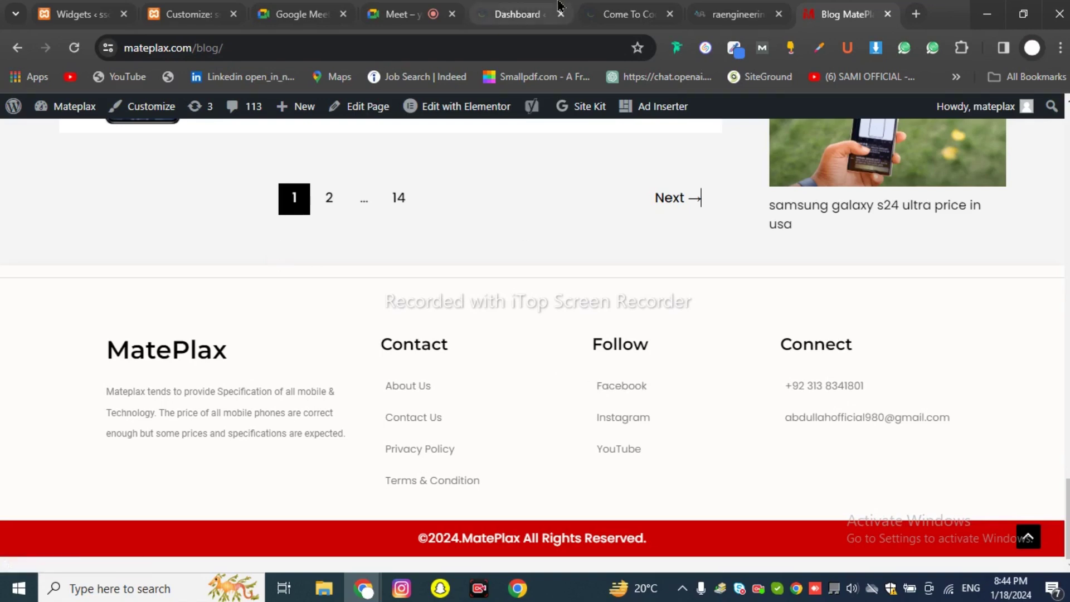
click(703, 6)
scroll(613, 378, down, 3)
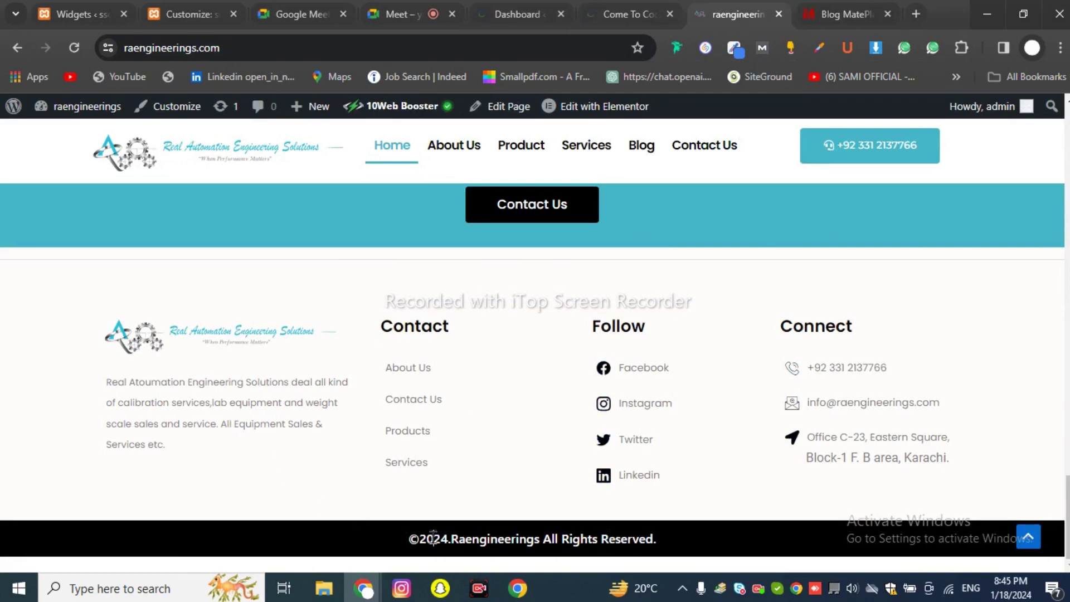
drag(434, 535, 584, 539)
click(532, 474)
click(595, 6)
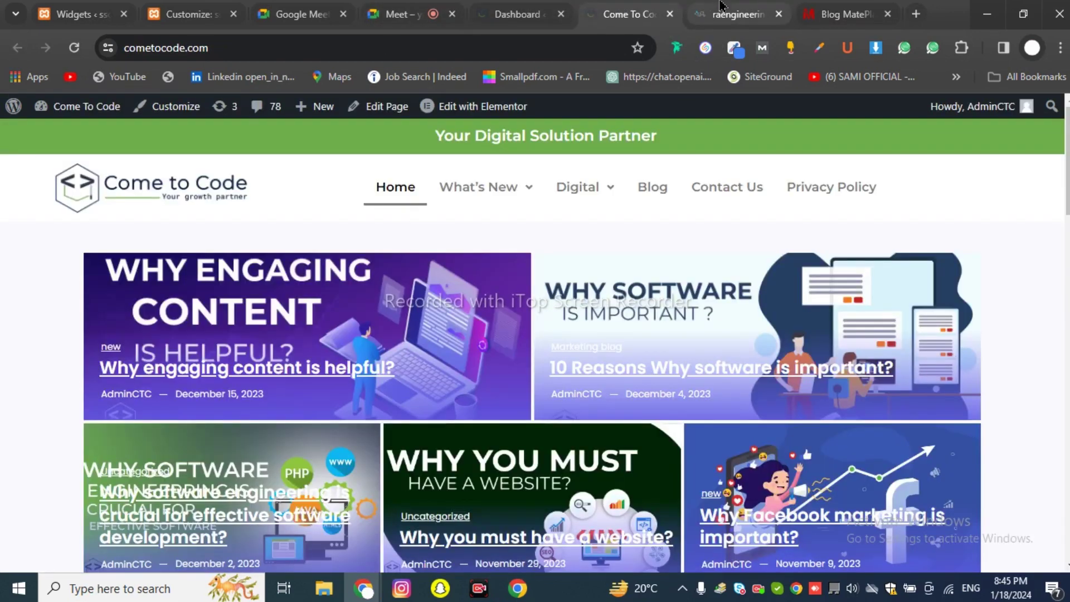
click(732, 14)
click(211, 6)
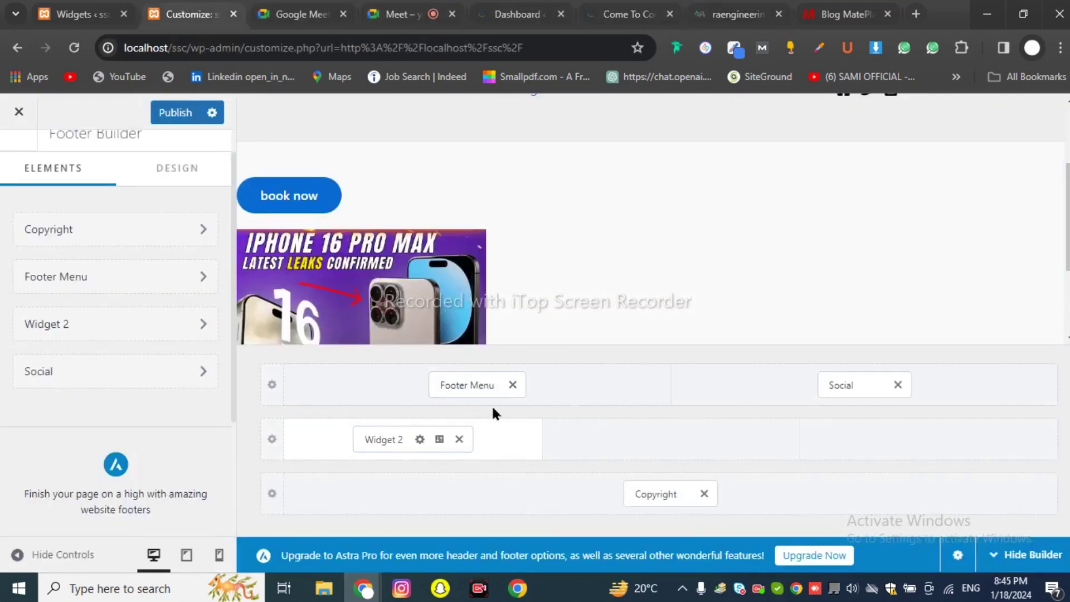
Step: Publish the footer changes, leave the Footer Builder, and open the Site Identity settings
click(167, 118)
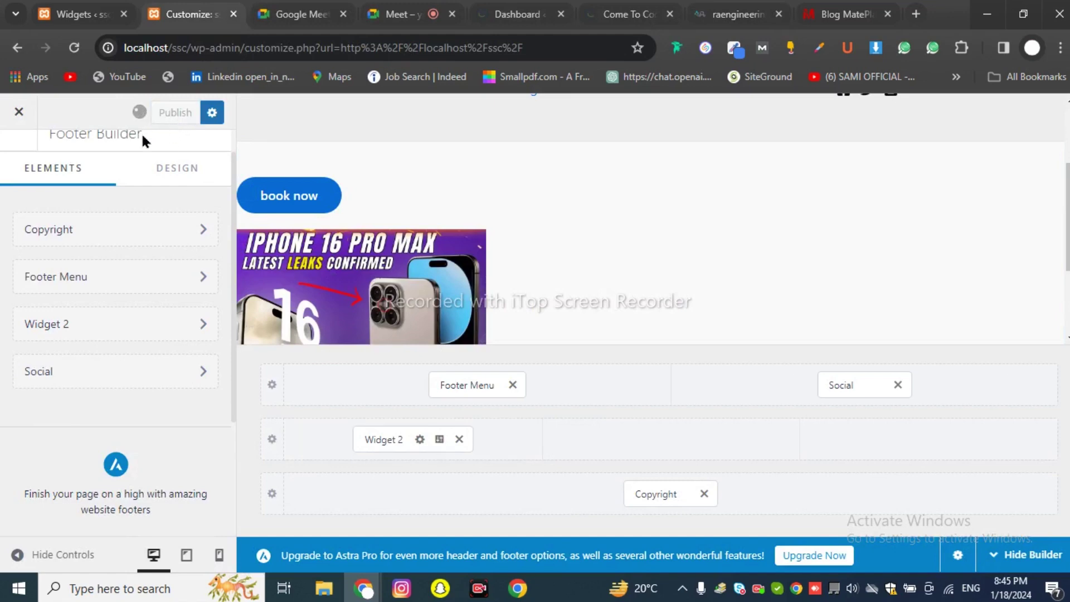
scroll(47, 166, up, 1)
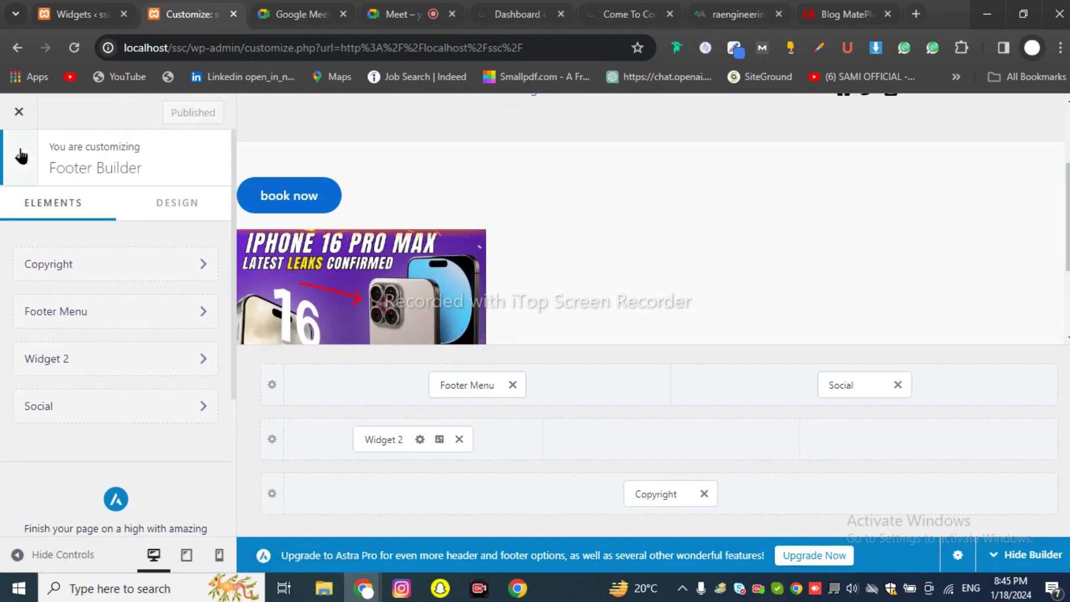
click(22, 157)
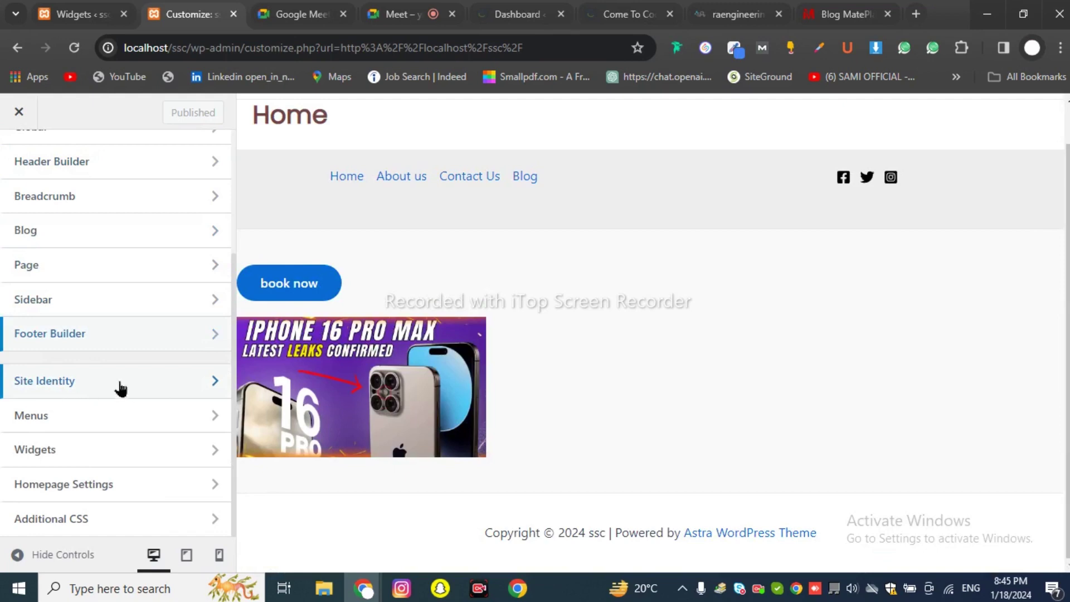
click(151, 391)
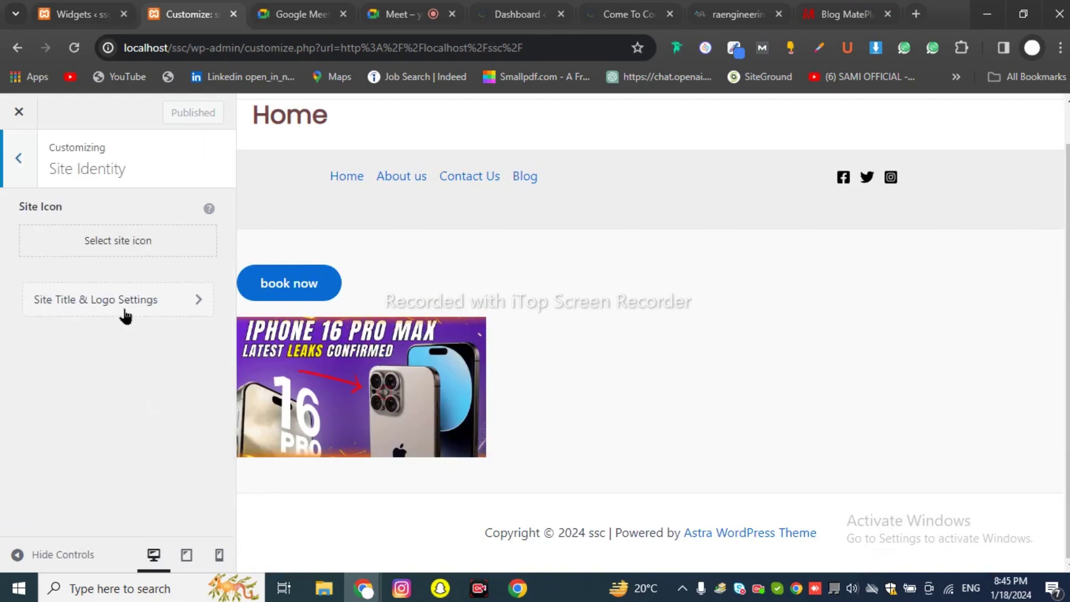
drag(11, 215, 47, 206)
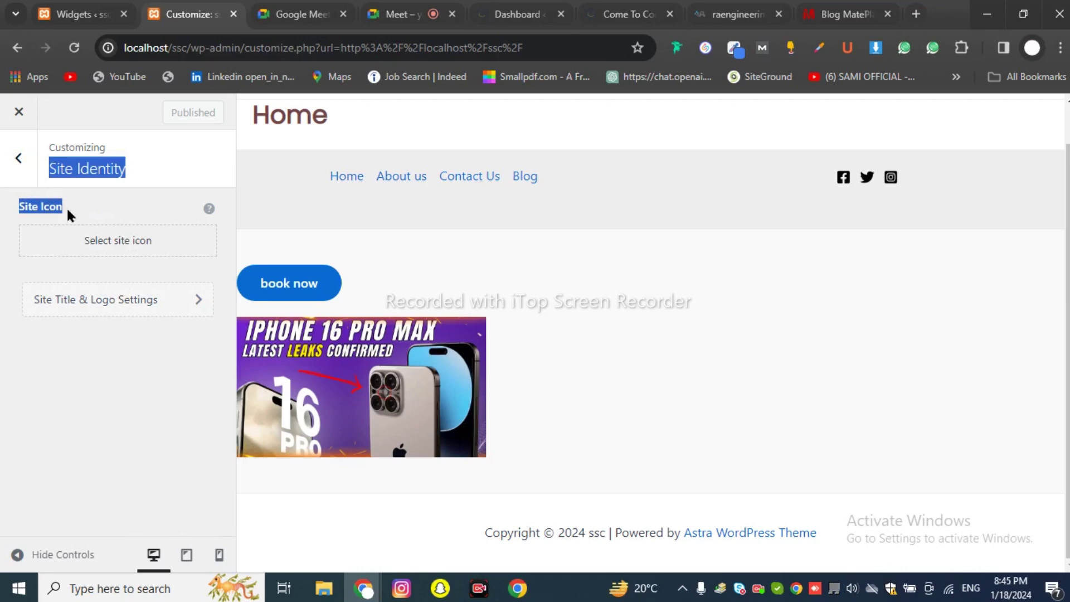
click(68, 209)
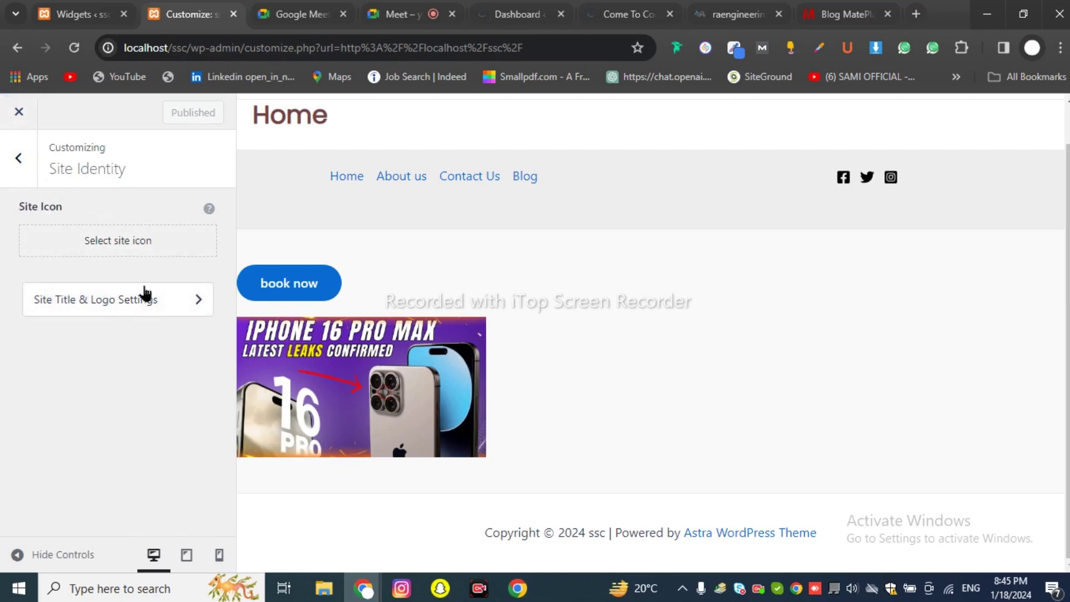
Step: Look at the mateplax.com blog and its browser tab icon, and return to the customizer
click(825, 8)
scroll(447, 270, up, 5)
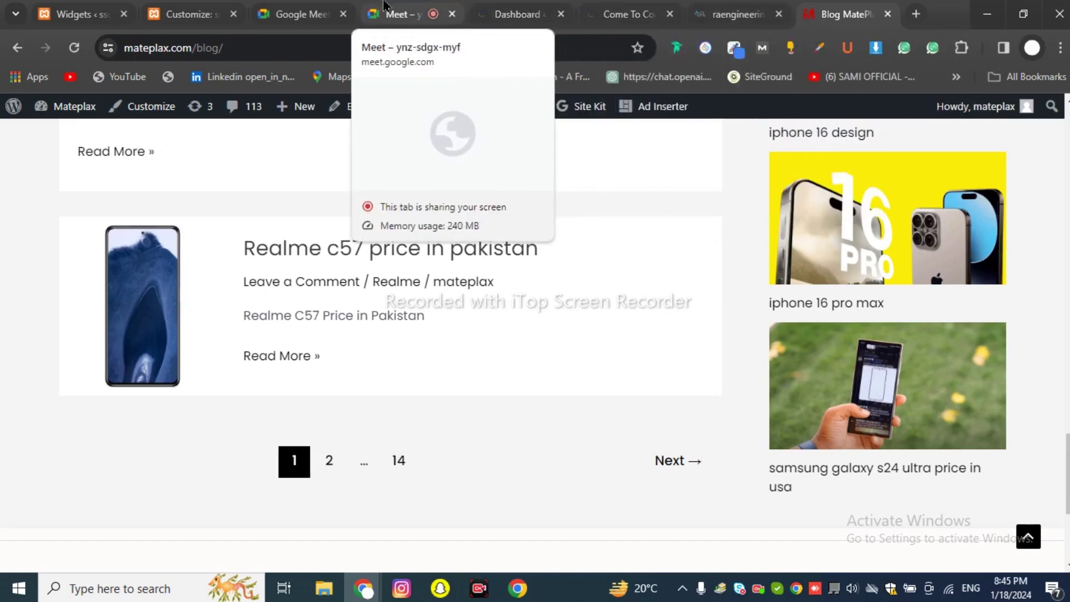
click(184, 14)
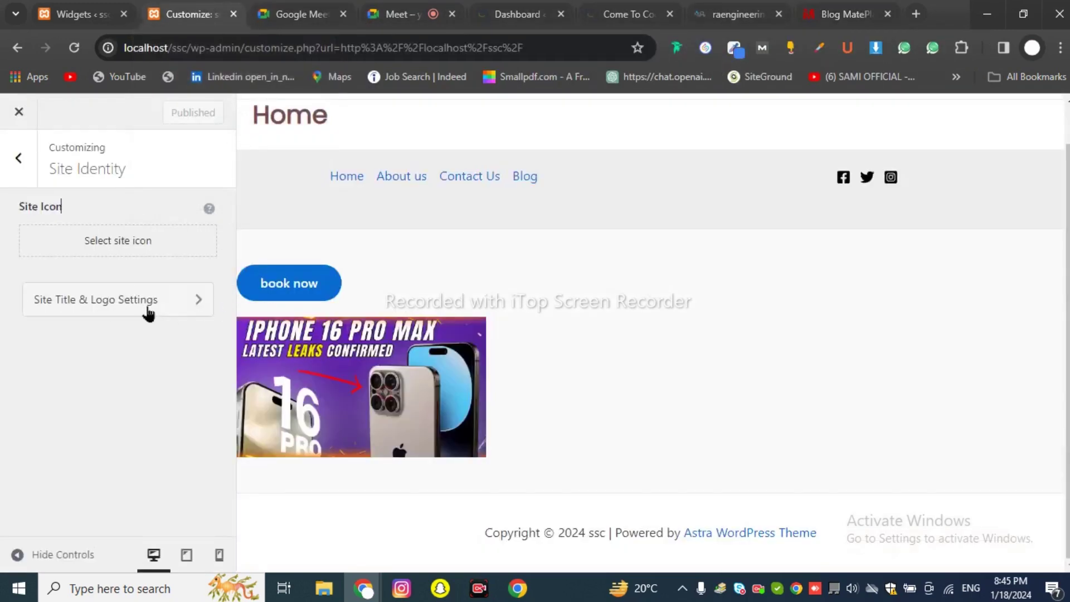
Step: Start selecting a site icon and upload Touring bike (14)-min.jpg from the Downloads folder to the media library
click(131, 253)
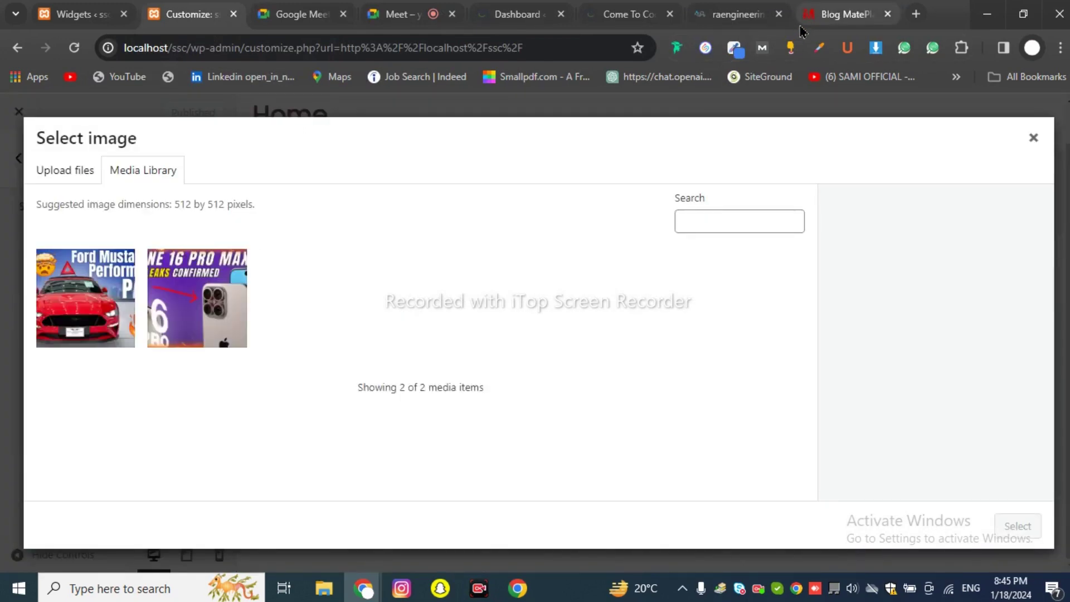
click(70, 170)
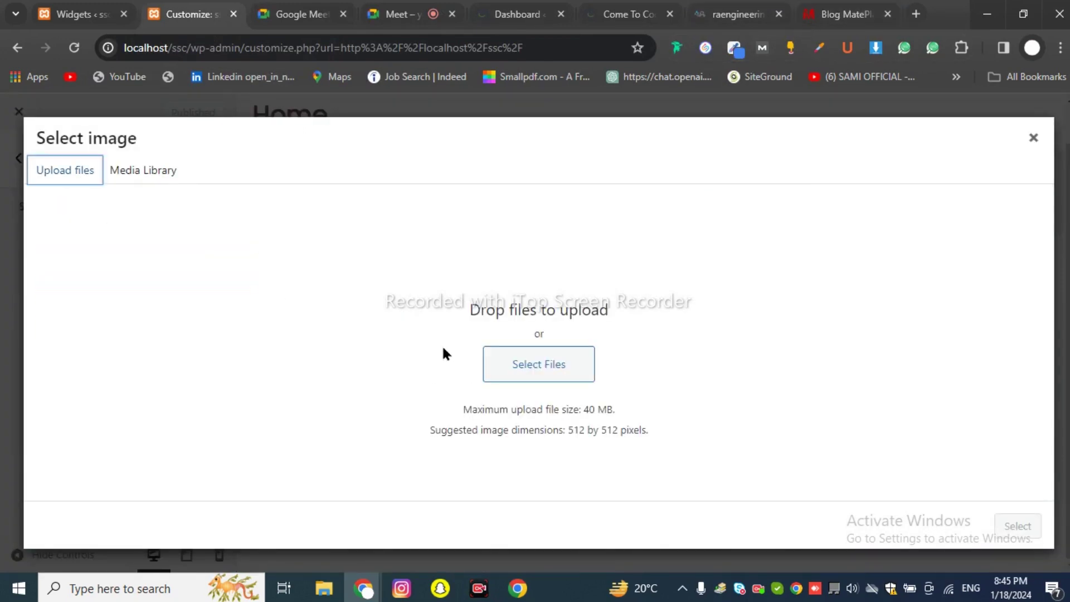
click(536, 367)
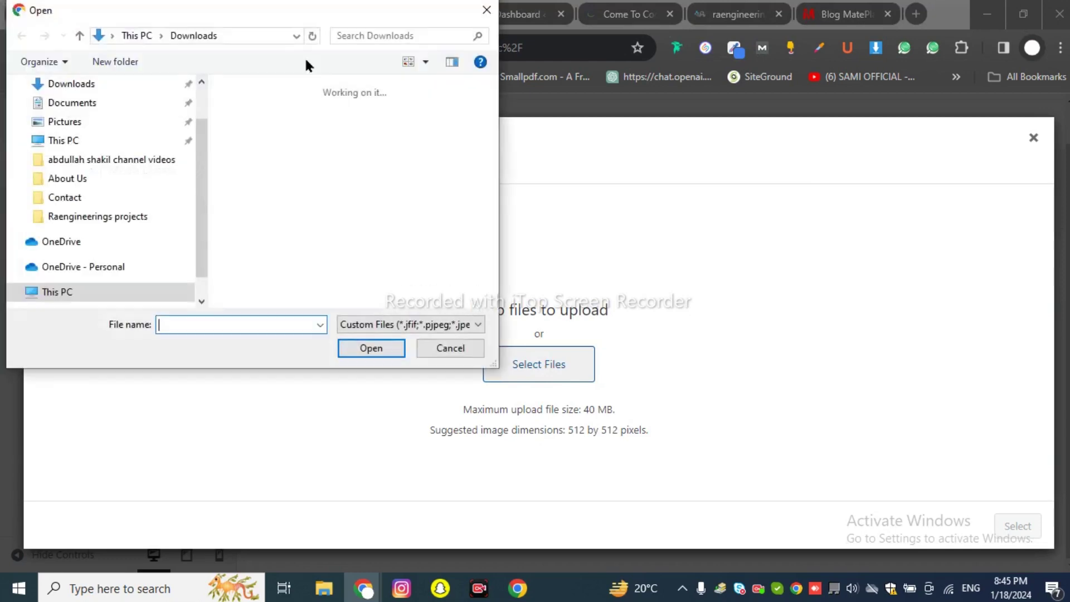
scroll(357, 179, down, 3)
scroll(371, 210, down, 10)
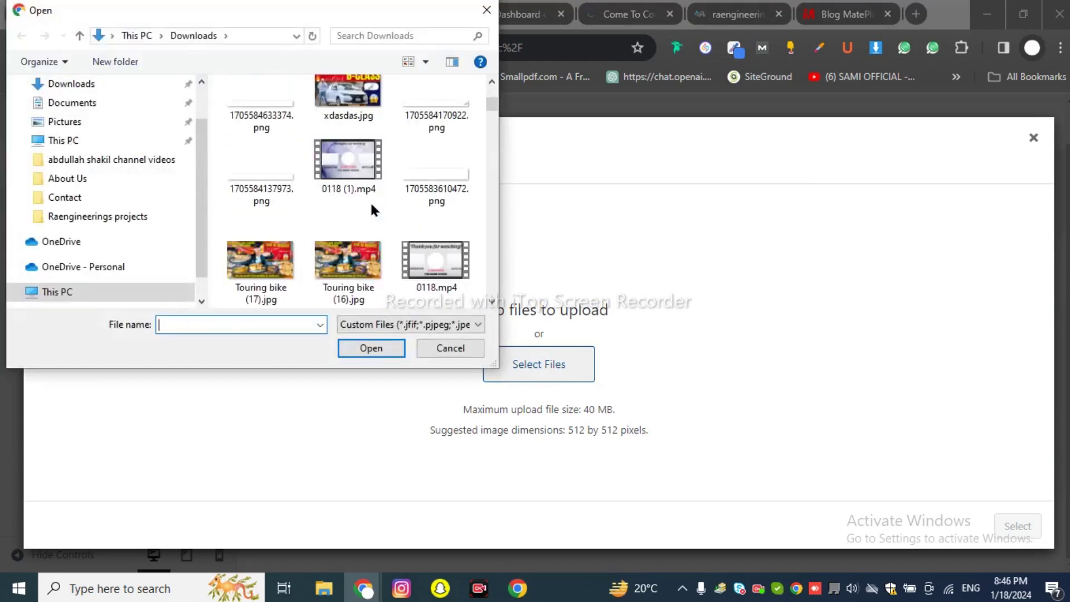
scroll(370, 201, up, 10)
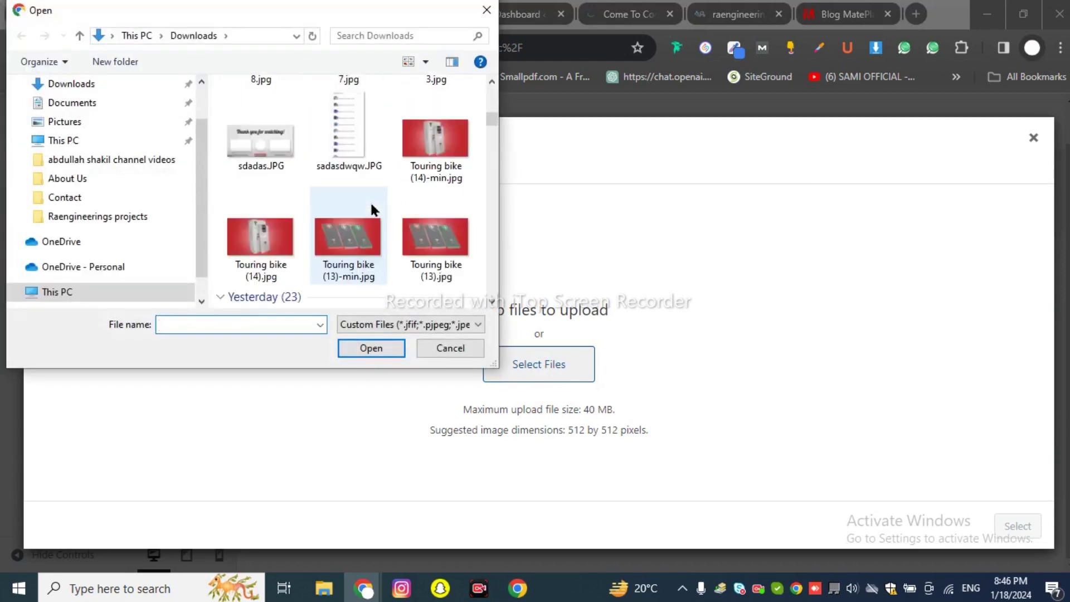
scroll(370, 201, down, 1)
scroll(370, 200, up, 1)
scroll(426, 165, down, 3)
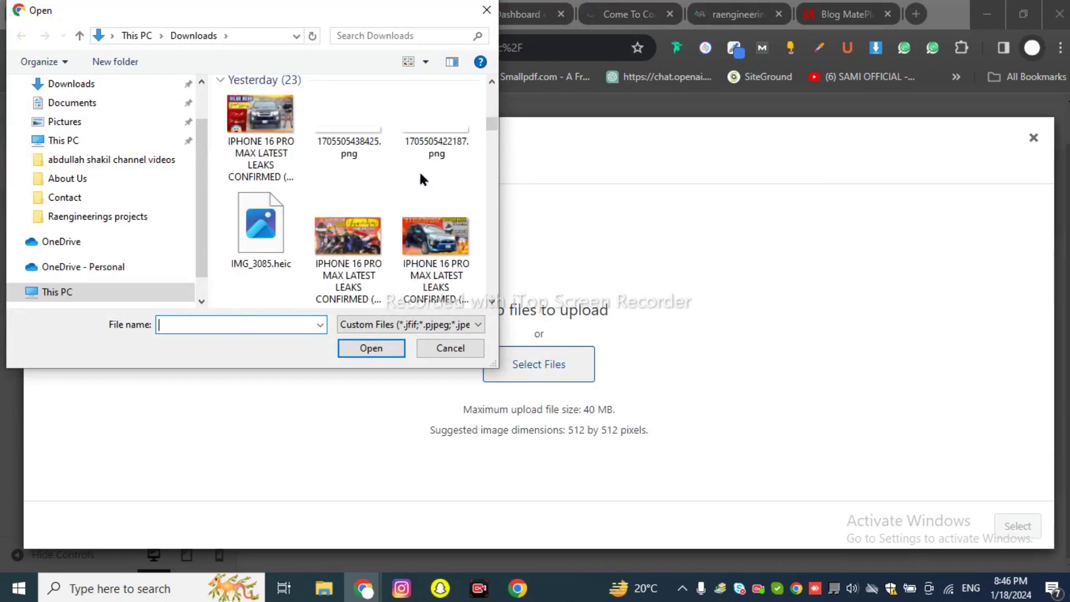
scroll(422, 176, up, 4)
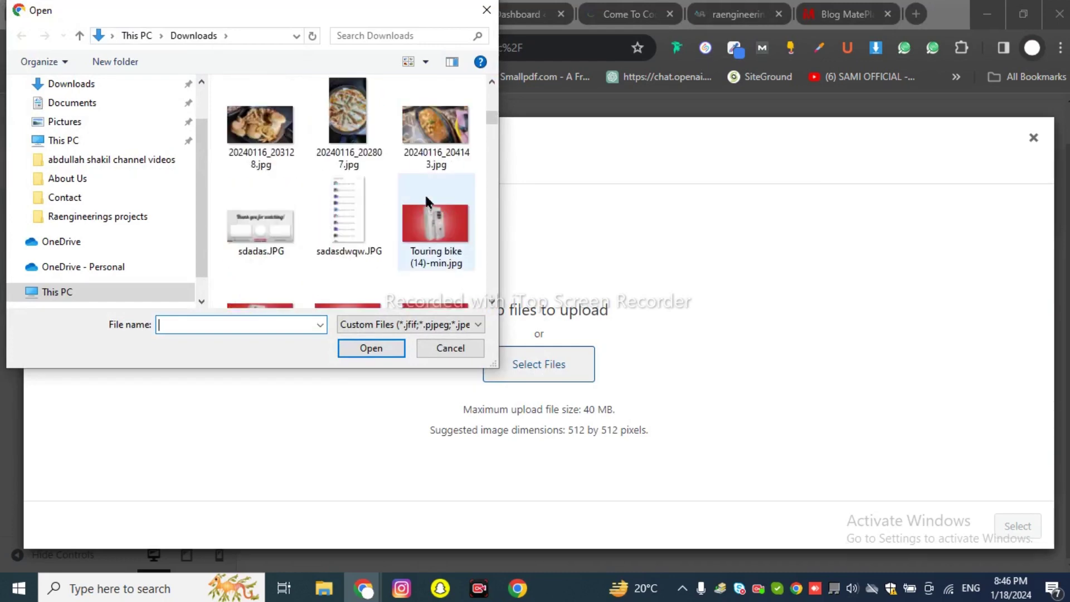
key(Escape)
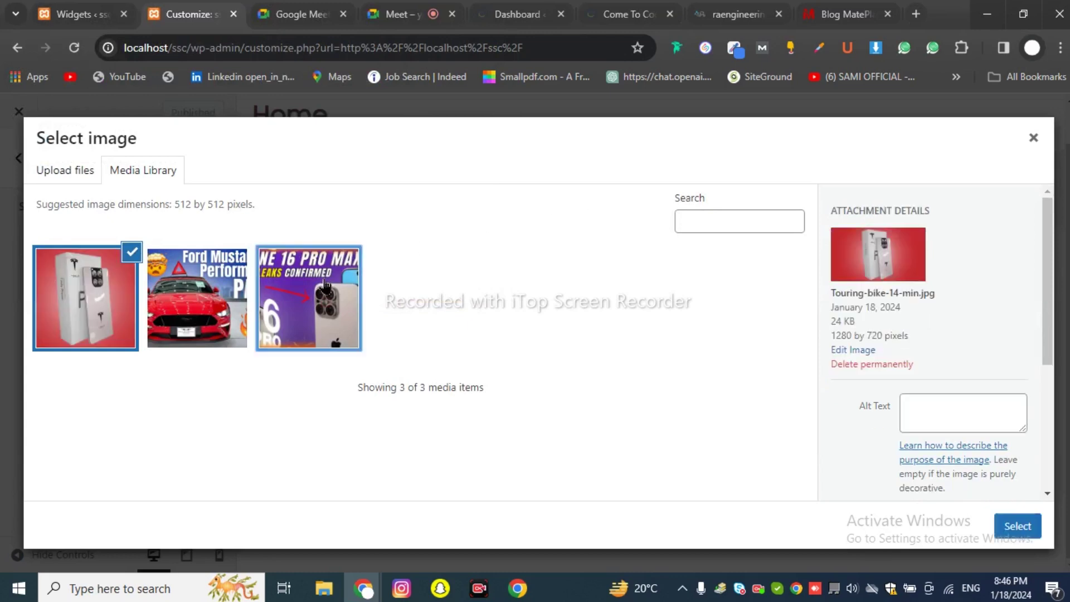
Step: Choose Touring-bike-14-min.jpg as the site icon image and proceed to cropping it
click(322, 279)
click(101, 282)
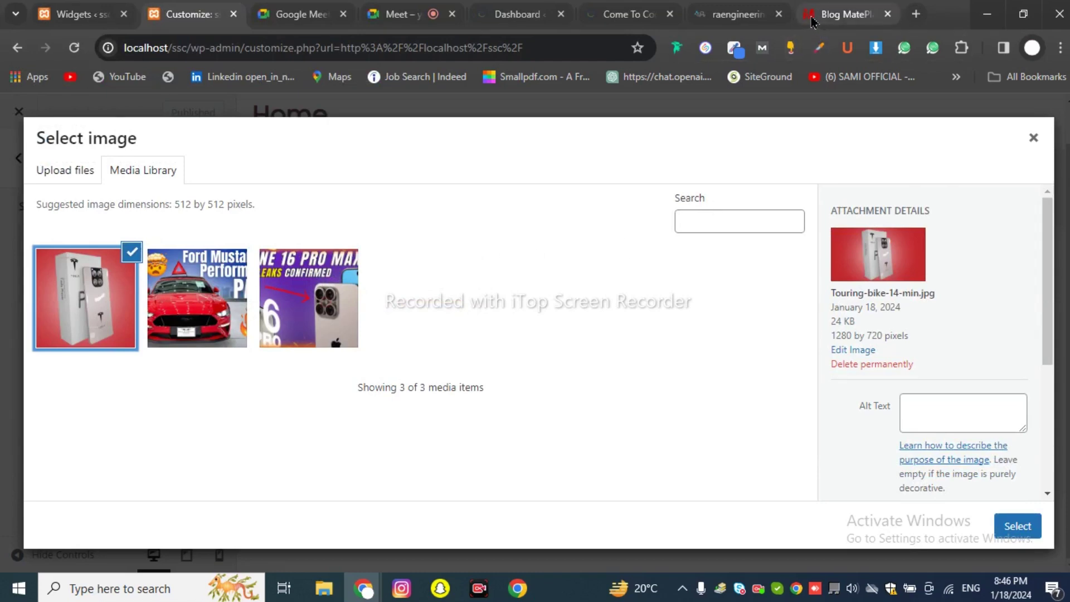
mouse_move(813, 21)
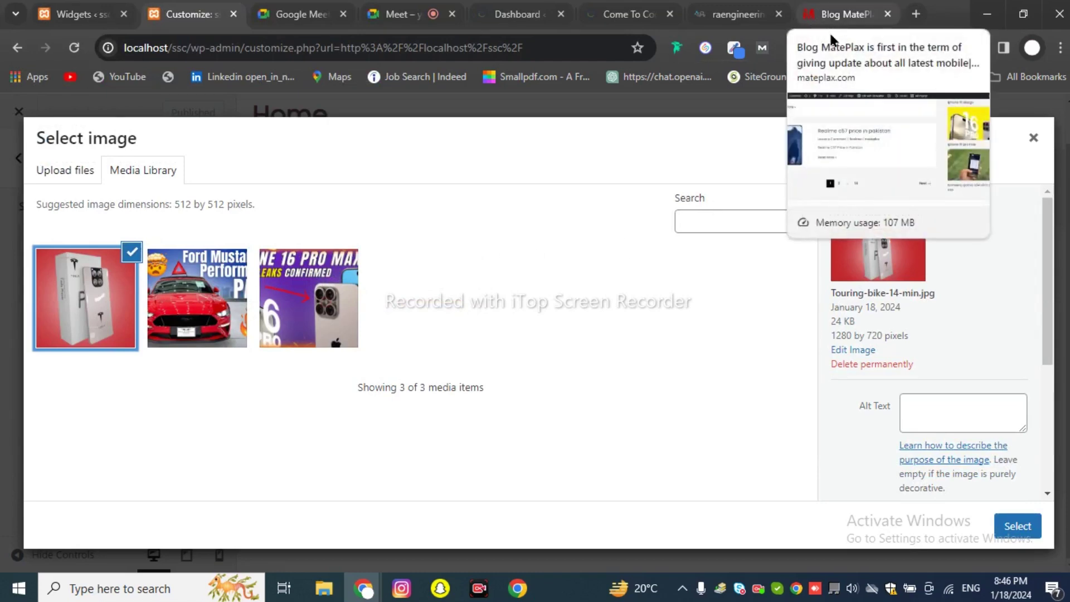
click(1016, 530)
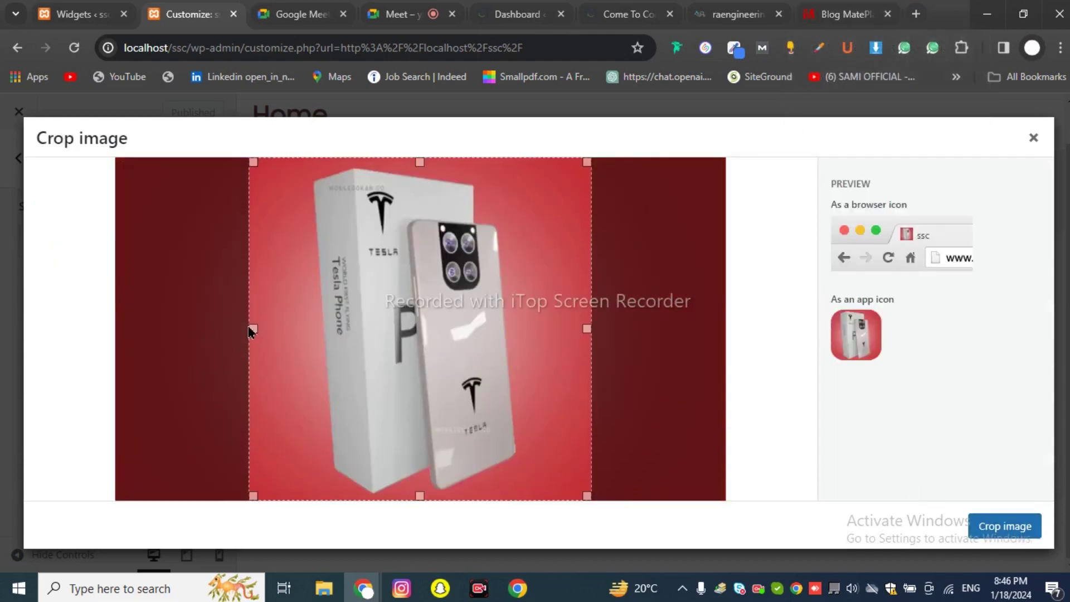
Step: Adjust the square crop area to frame the whole phone and its box, and try to crop the image
drag(253, 329, 353, 331)
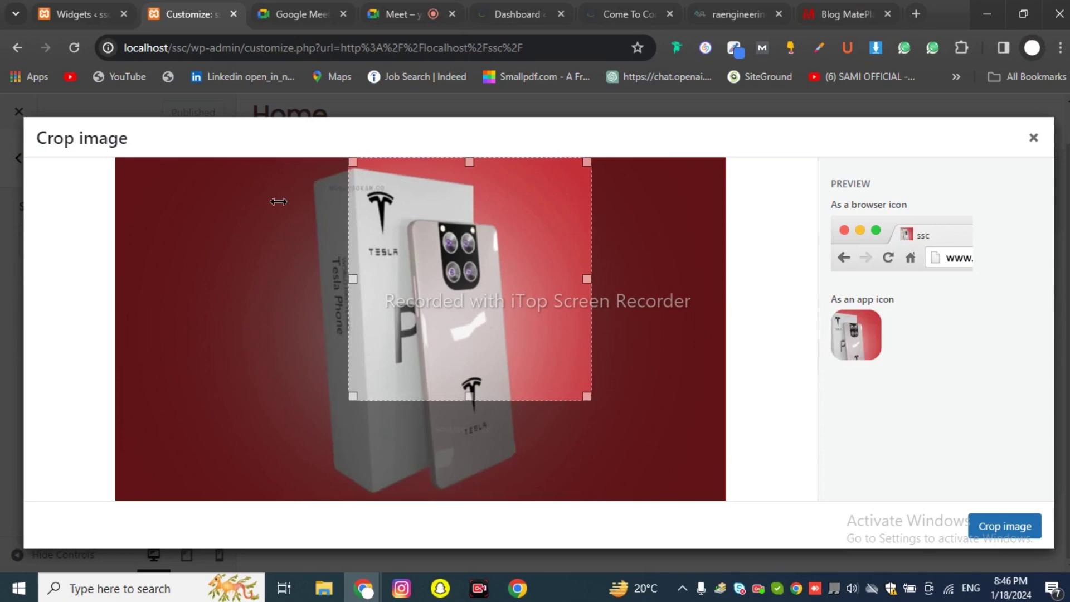
drag(475, 271, 406, 273)
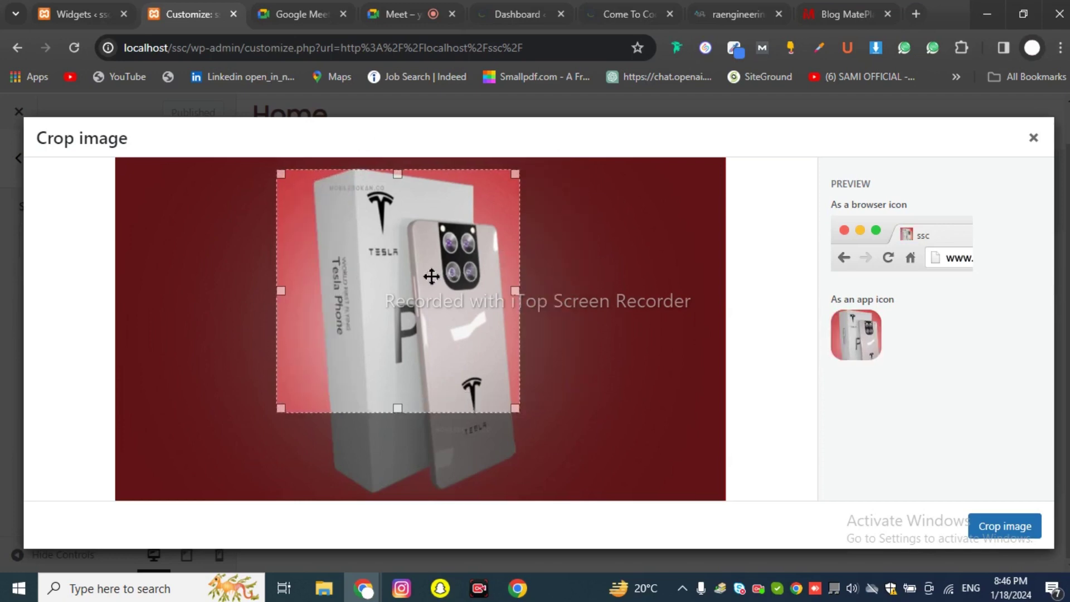
drag(403, 399, 396, 518)
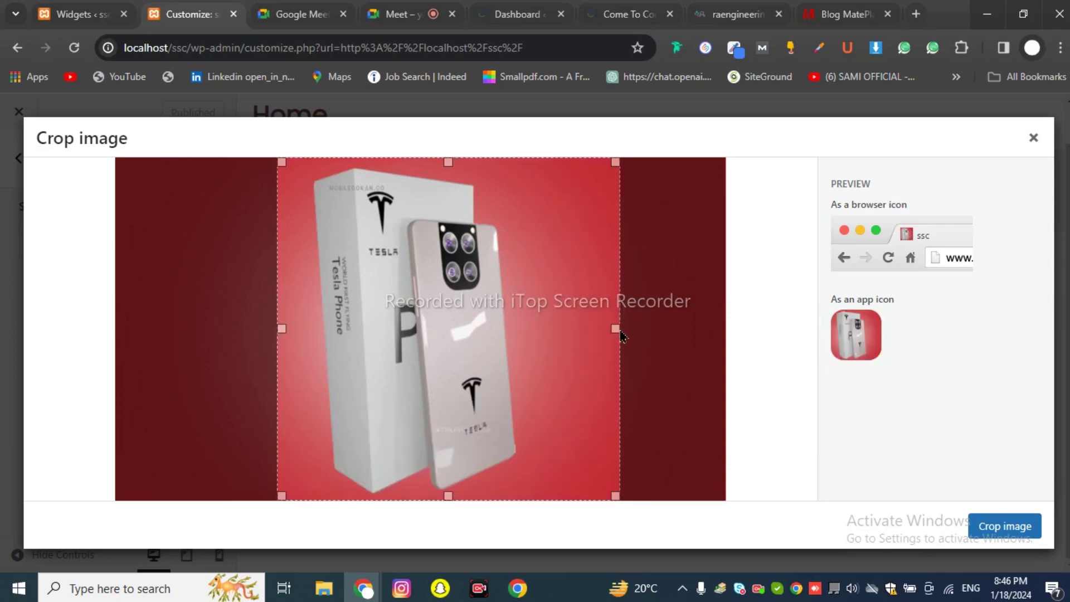
drag(616, 330, 565, 407)
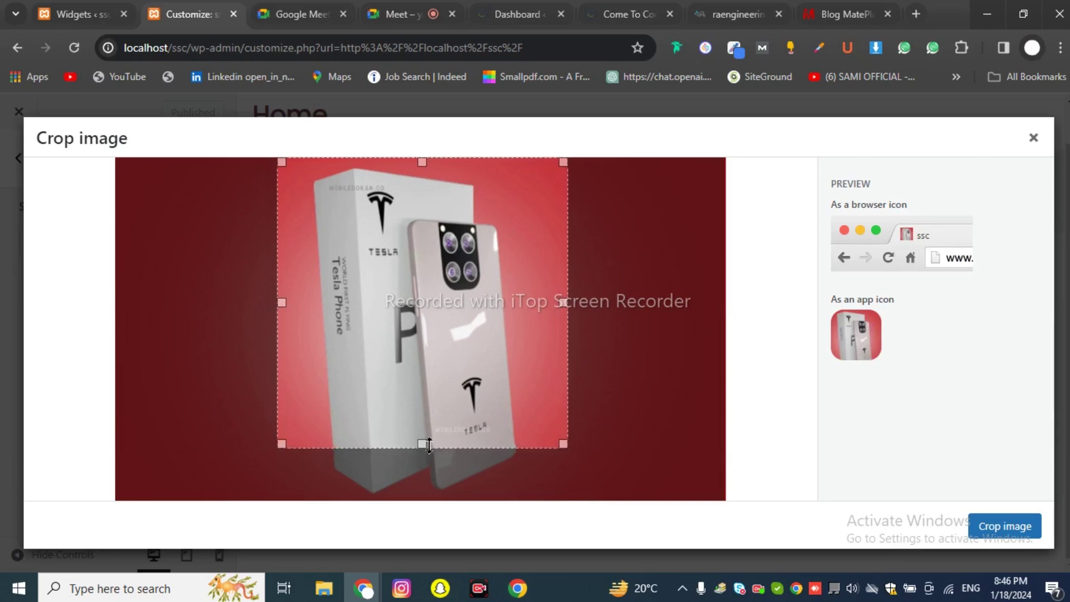
drag(423, 504, 424, 507)
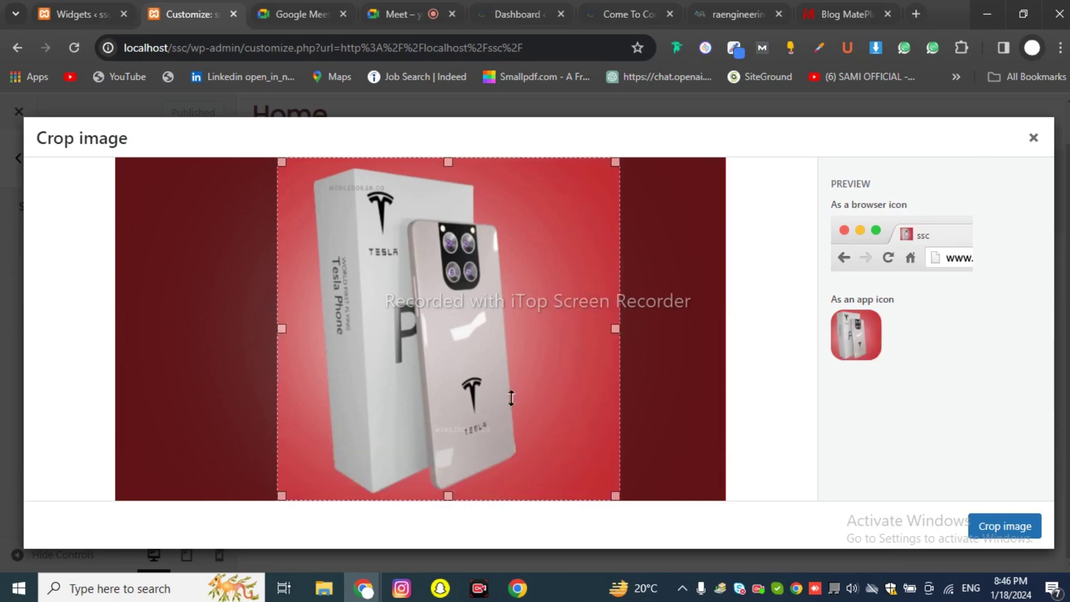
drag(511, 398, 476, 398)
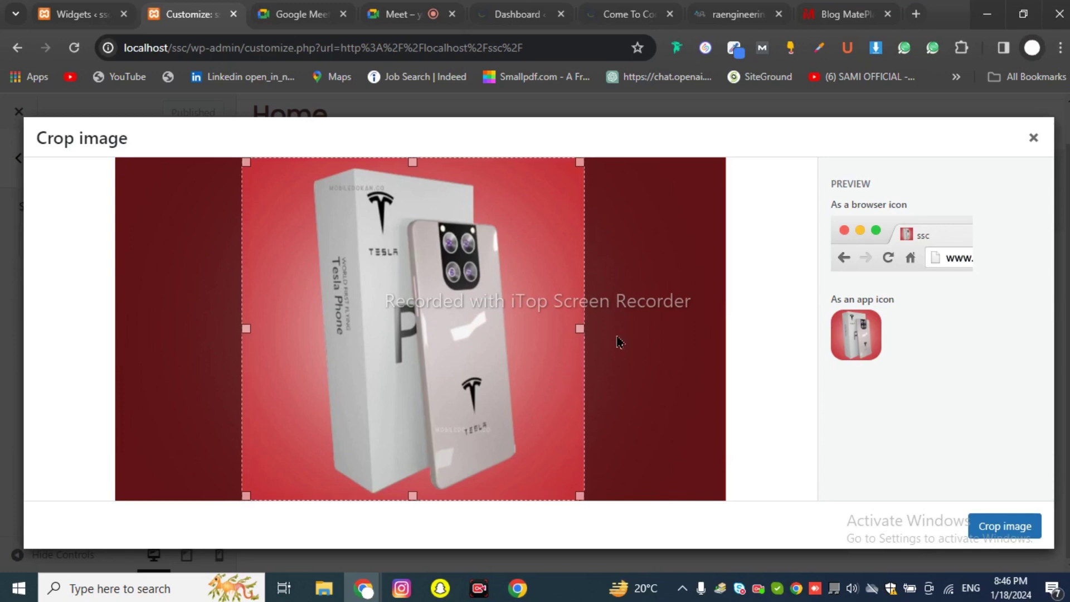
click(1023, 539)
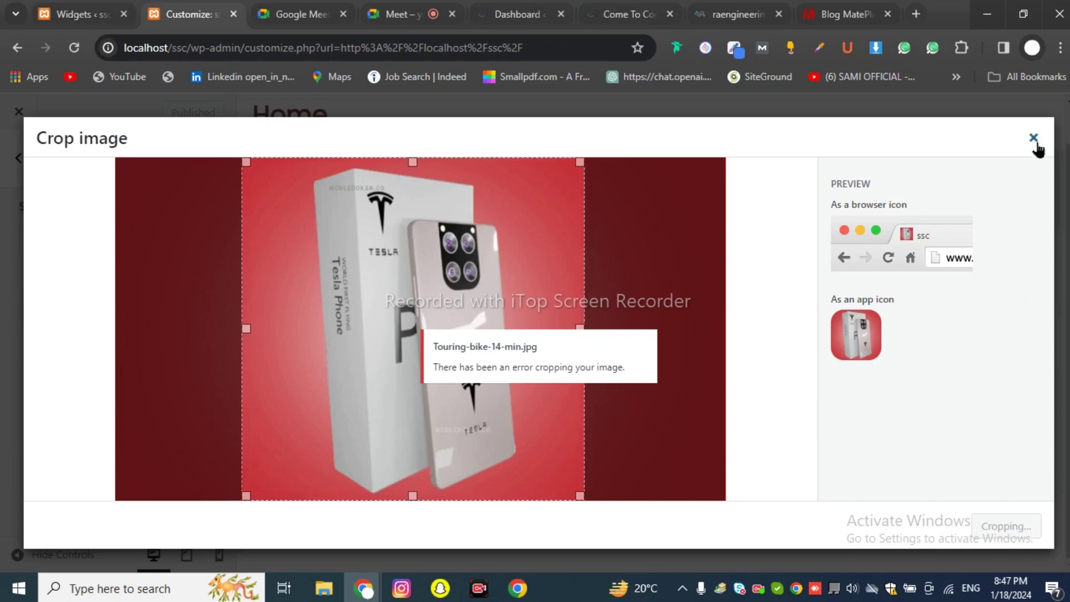
Step: Shrink the crop area and reposition it over the upper part of the phone and its box
drag(469, 260, 496, 258)
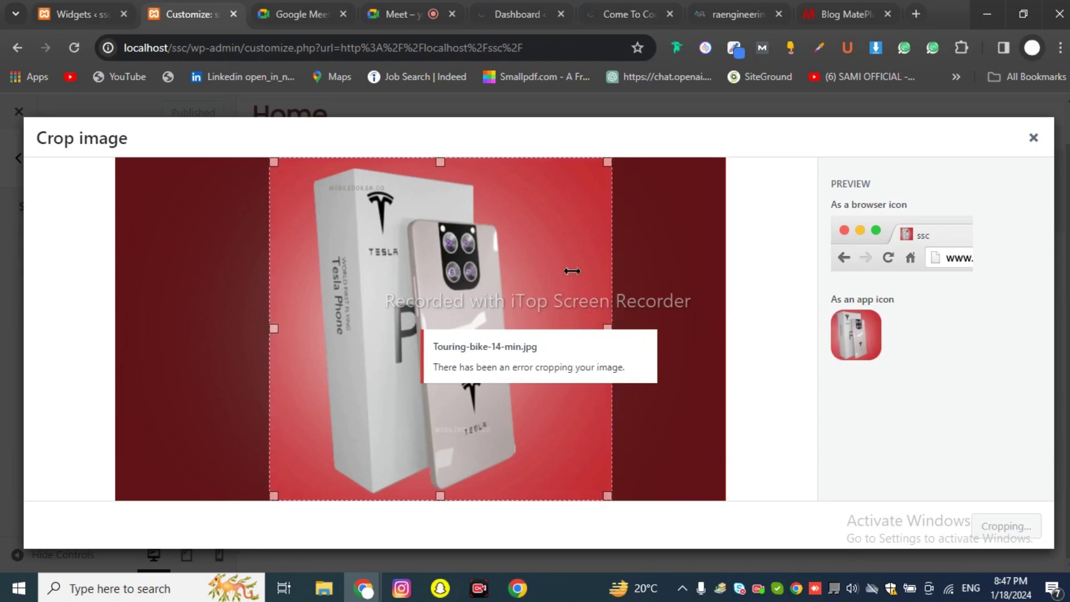
drag(610, 211, 573, 212)
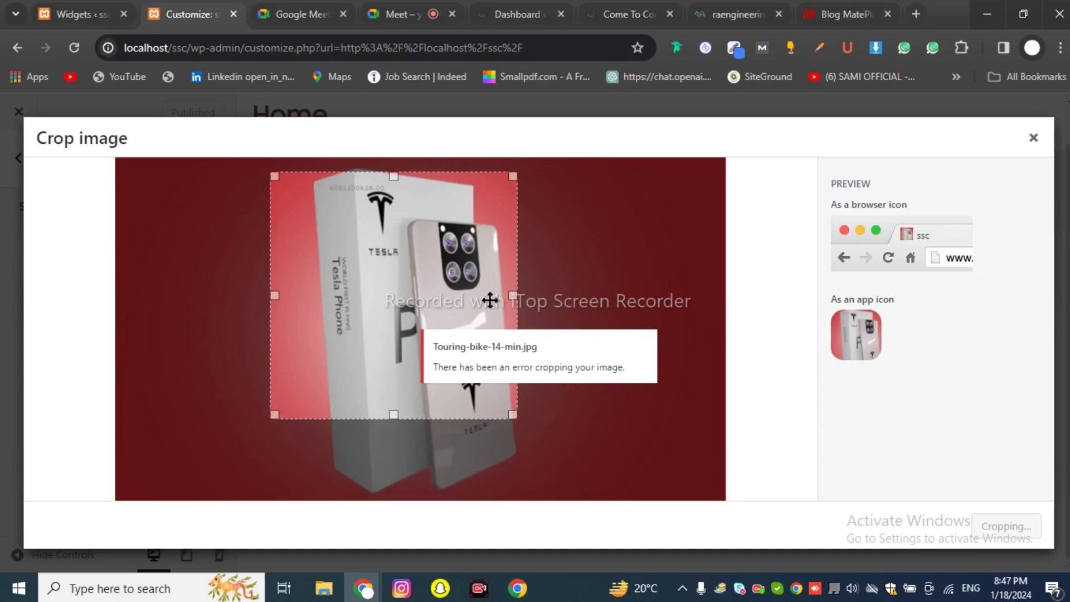
drag(487, 299, 484, 308)
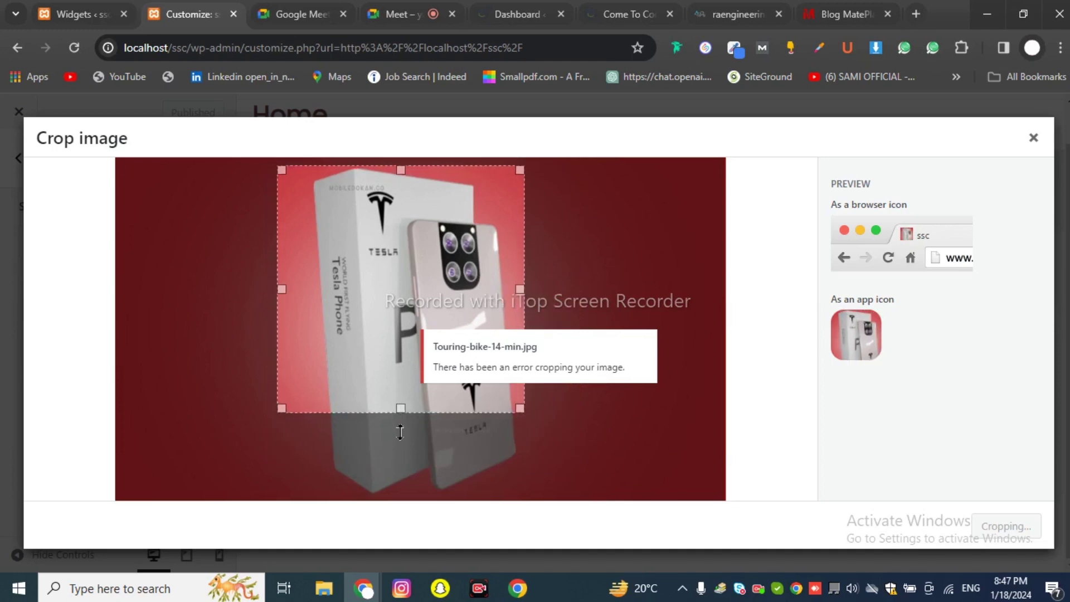
Step: Search Google Images for "icon png" in a new tab and download the light blue check mark icon
click(916, 14)
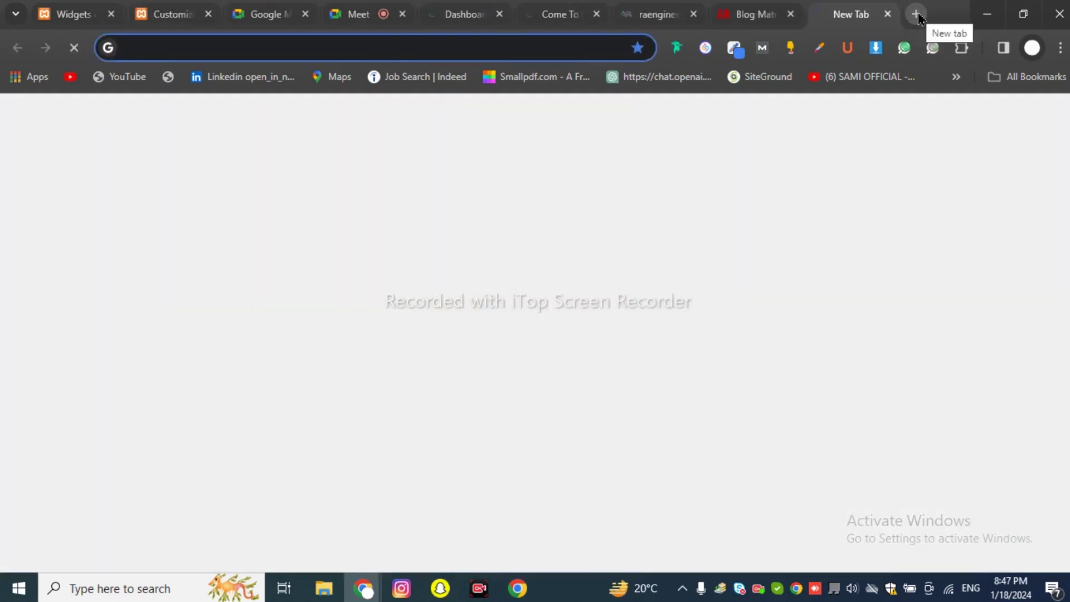
text(icon png)
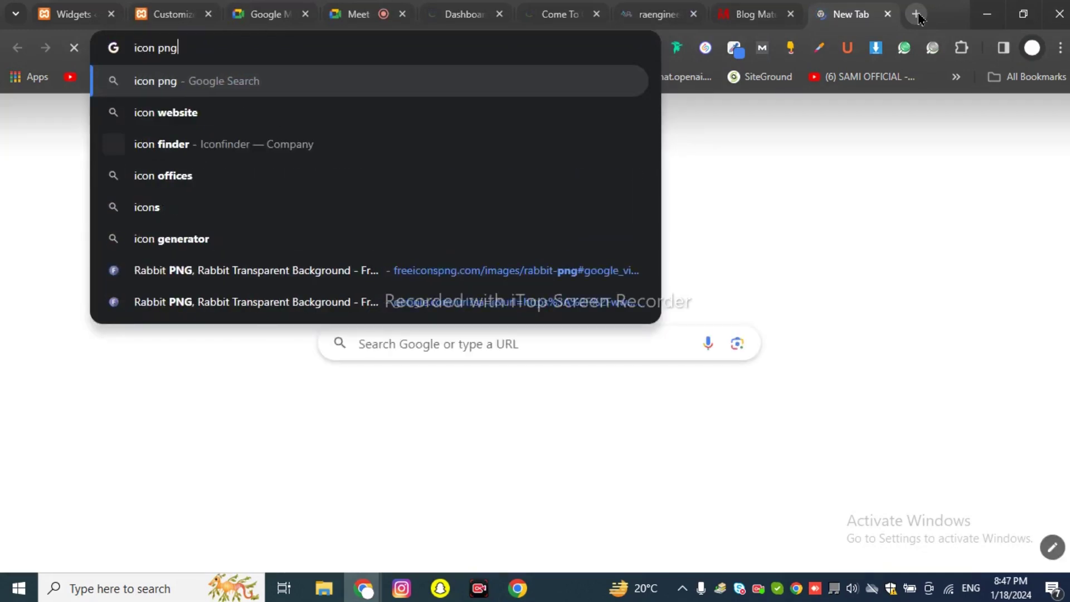
key(Return)
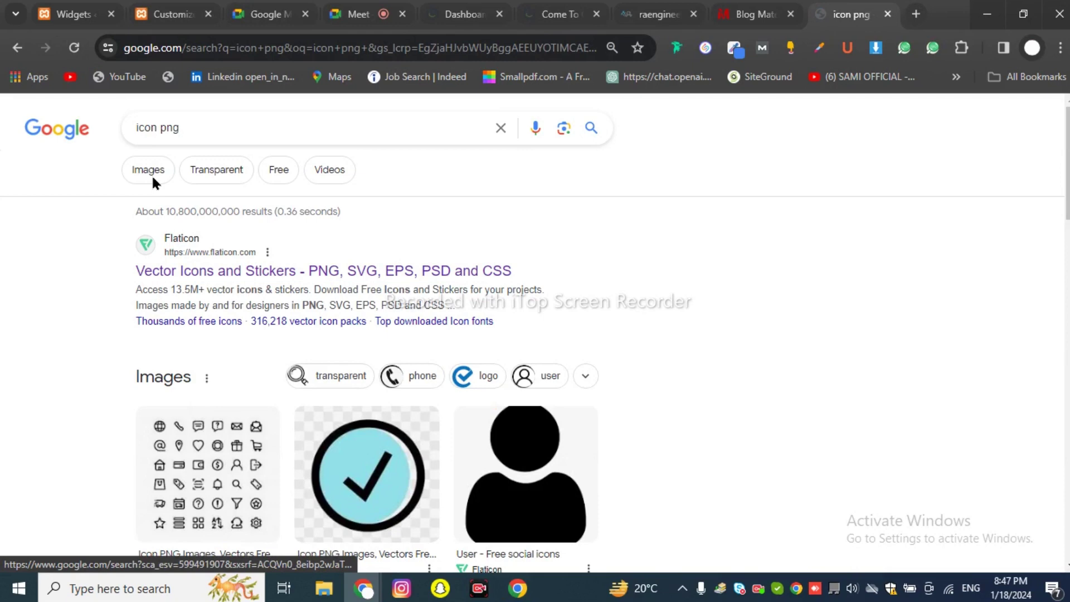
key(ctrl+4)
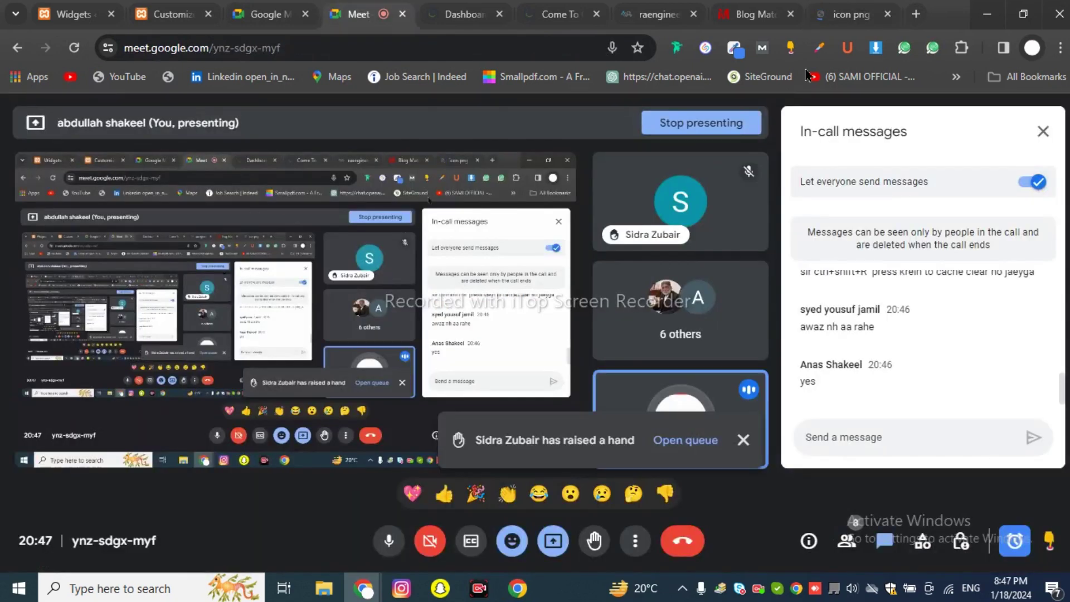
click(848, 14)
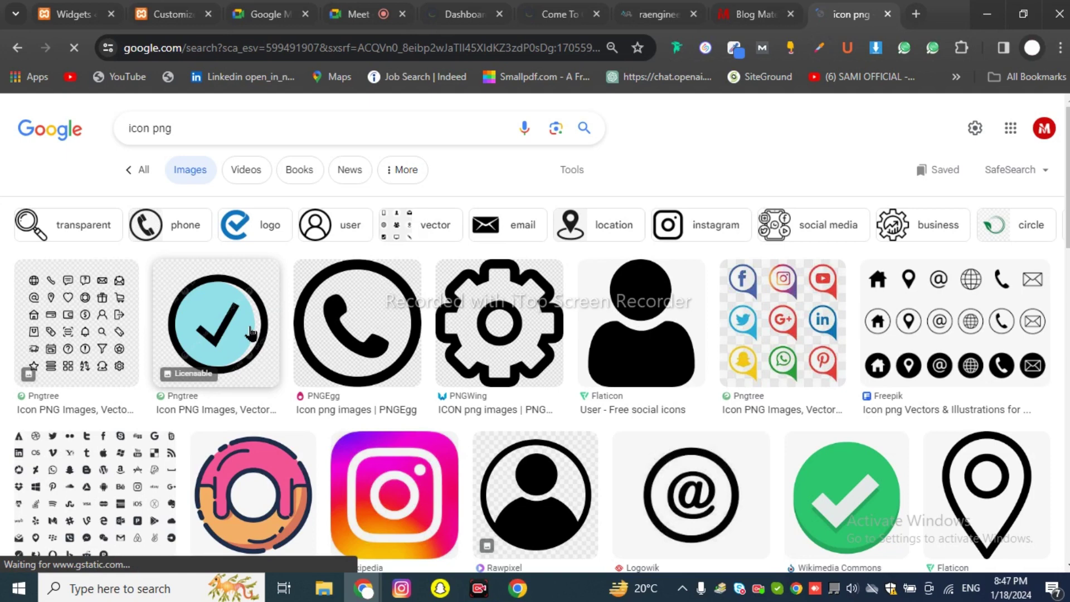
Step: Search Google for "bg remove" in a new tab and open the remove.bg website
key(ctrl+t)
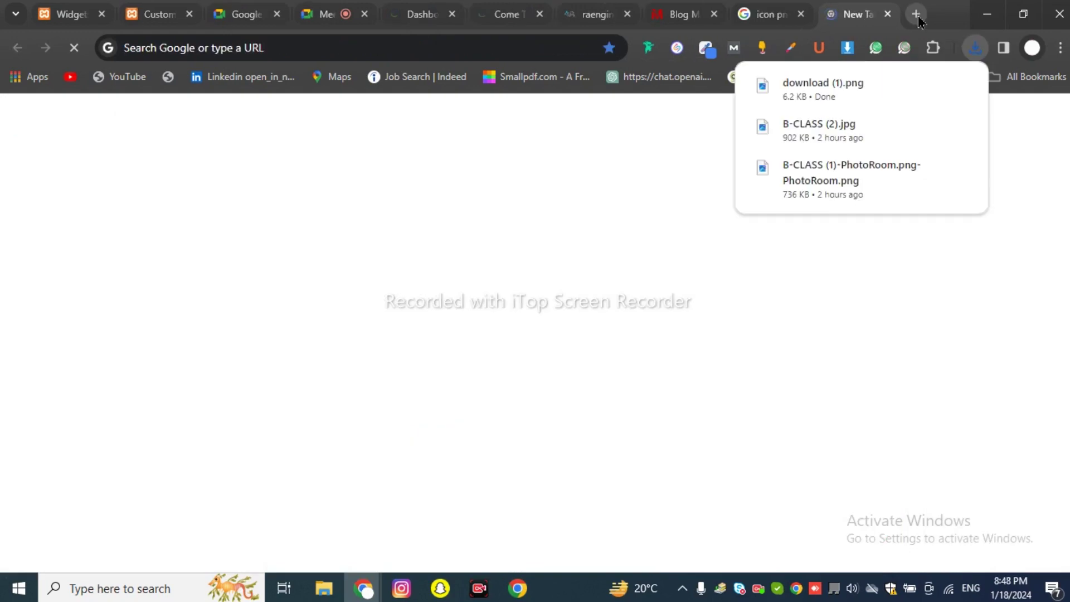
click(368, 48)
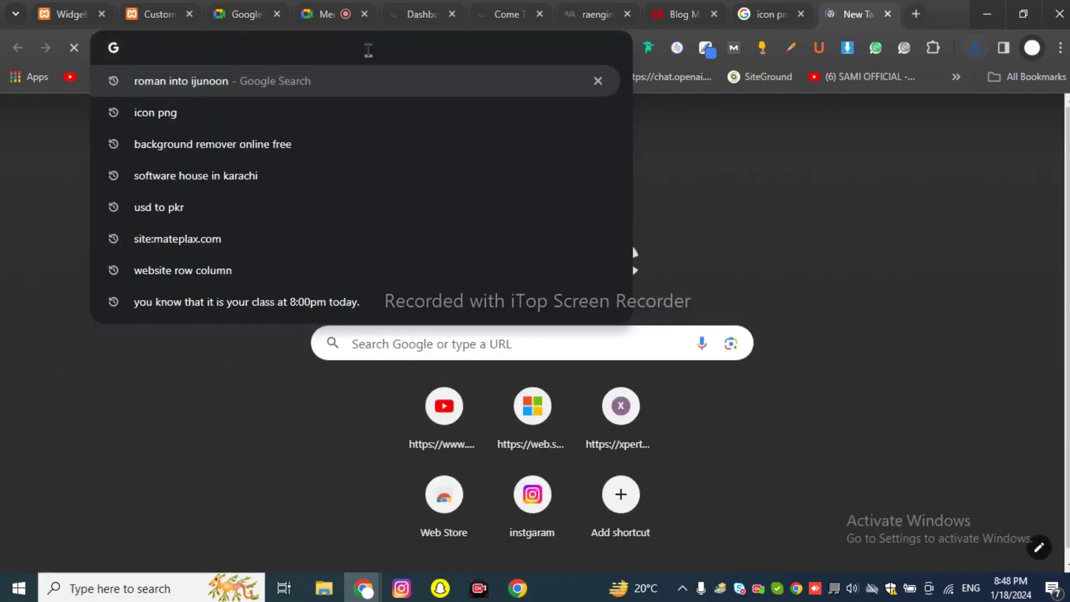
text(bg remove)
key(Return)
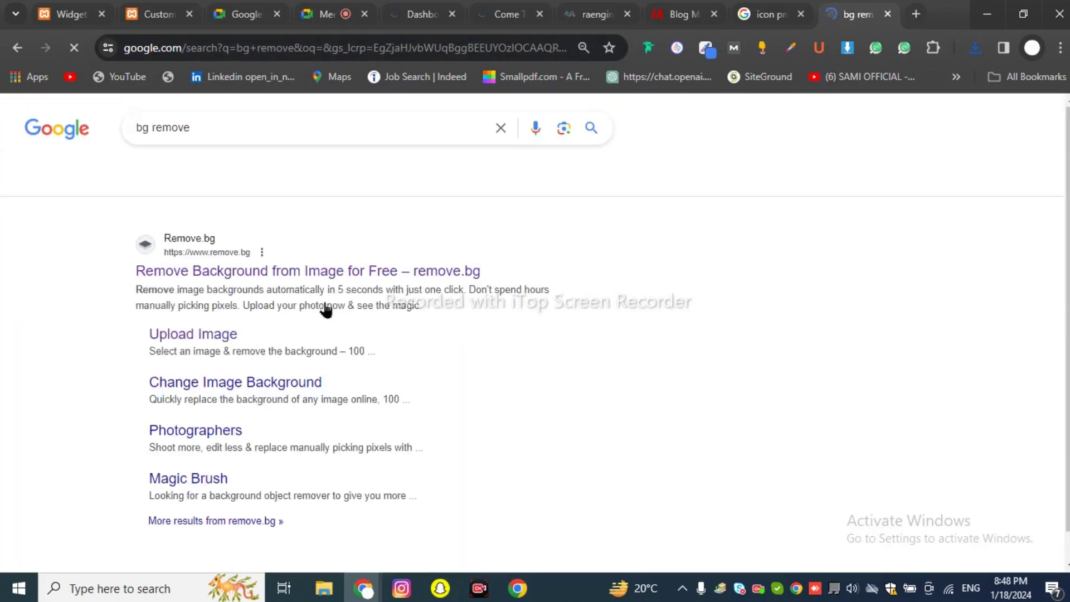
click(301, 277)
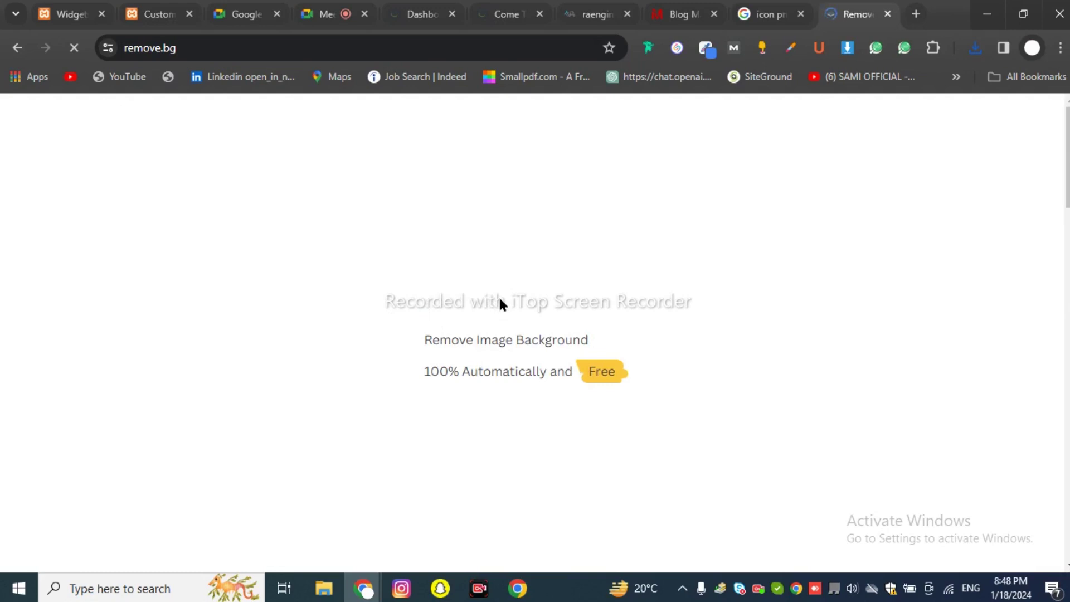
Step: Upload the downloaded check mark icon to remove.bg to remove its background
scroll(461, 362, down, 5)
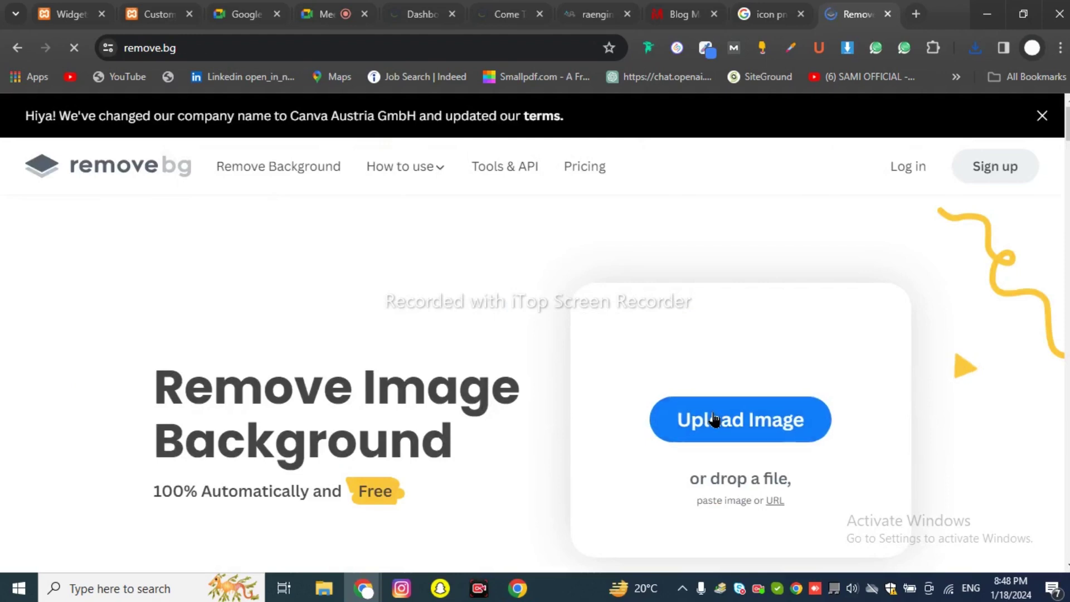
click(712, 419)
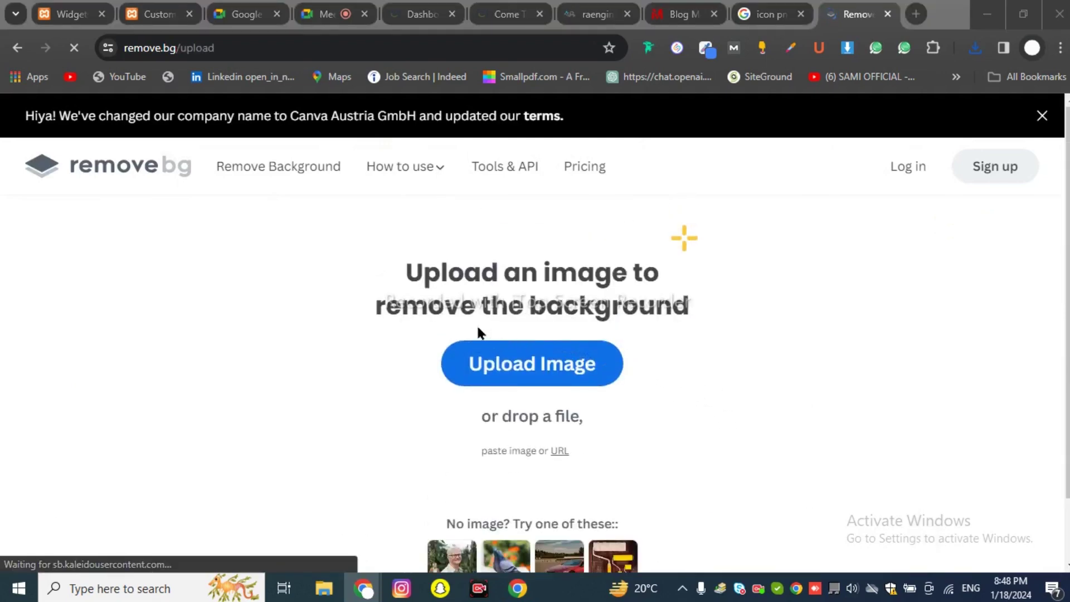
click(481, 350)
double_click(247, 140)
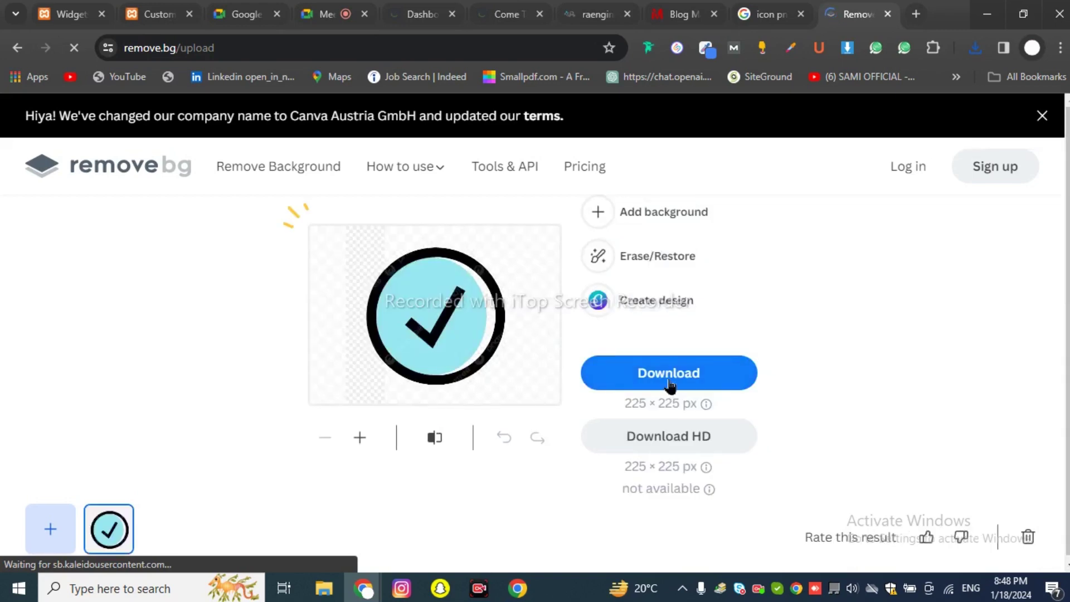
Step: Download the background-free check mark icon from remove.bg and save it as download__1_-removebg-preview.png
scroll(641, 371, down, 10)
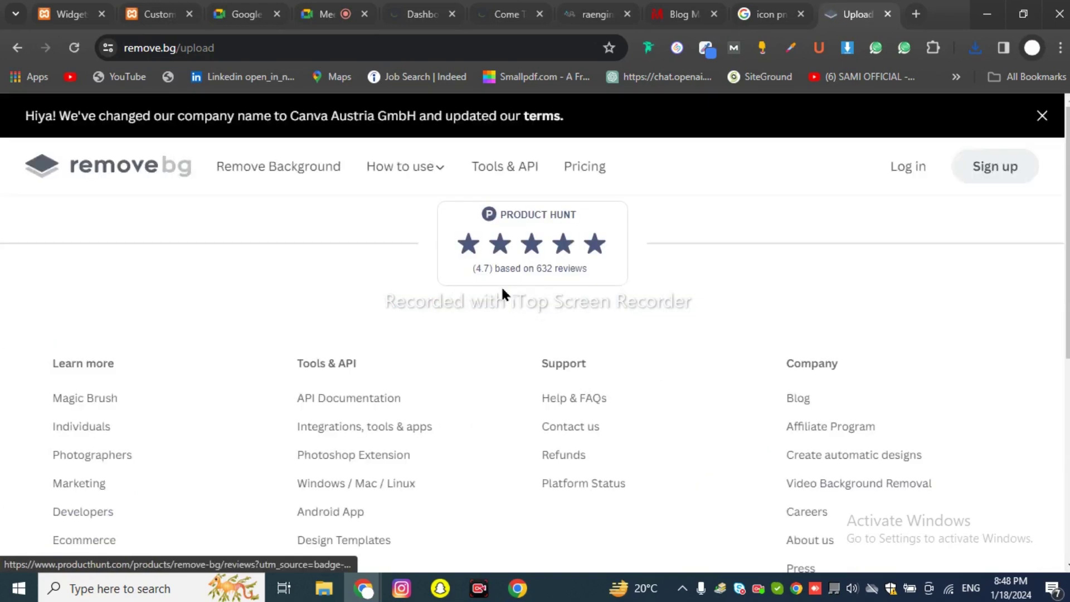
scroll(524, 273, up, 10)
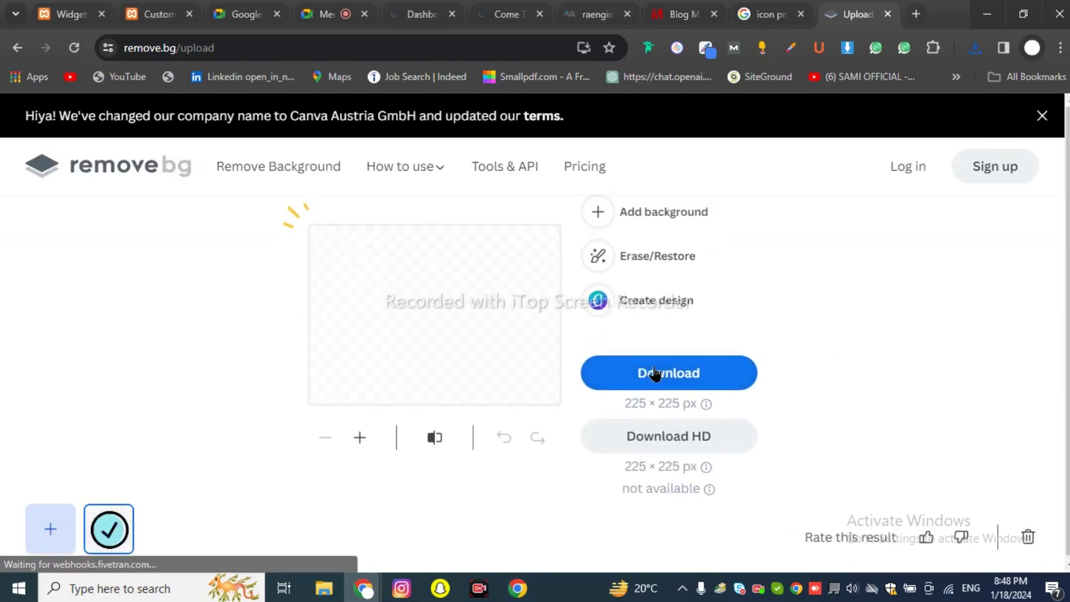
click(656, 372)
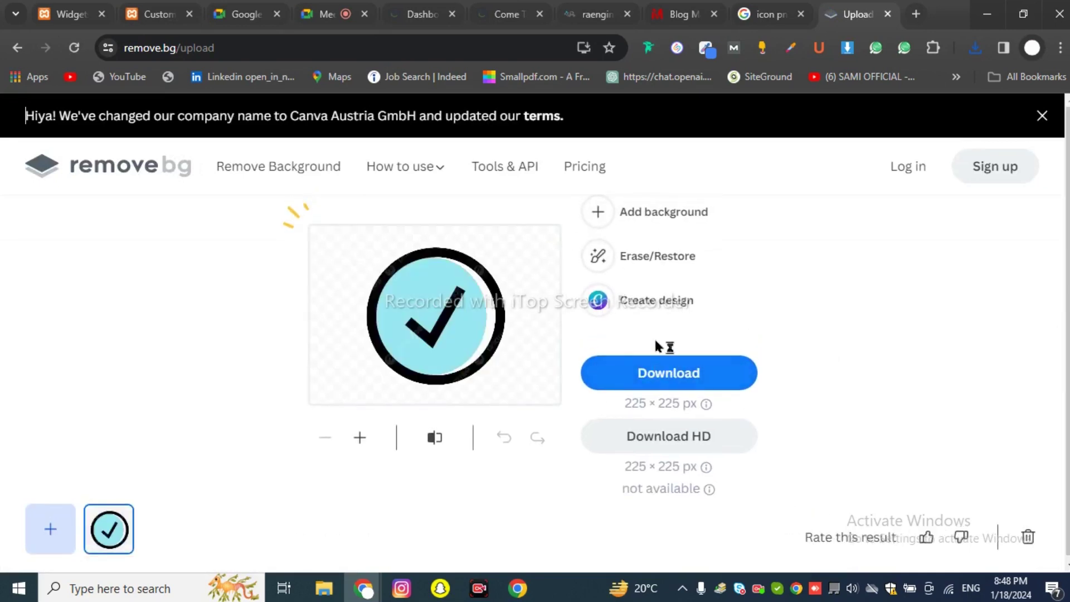
click(349, 344)
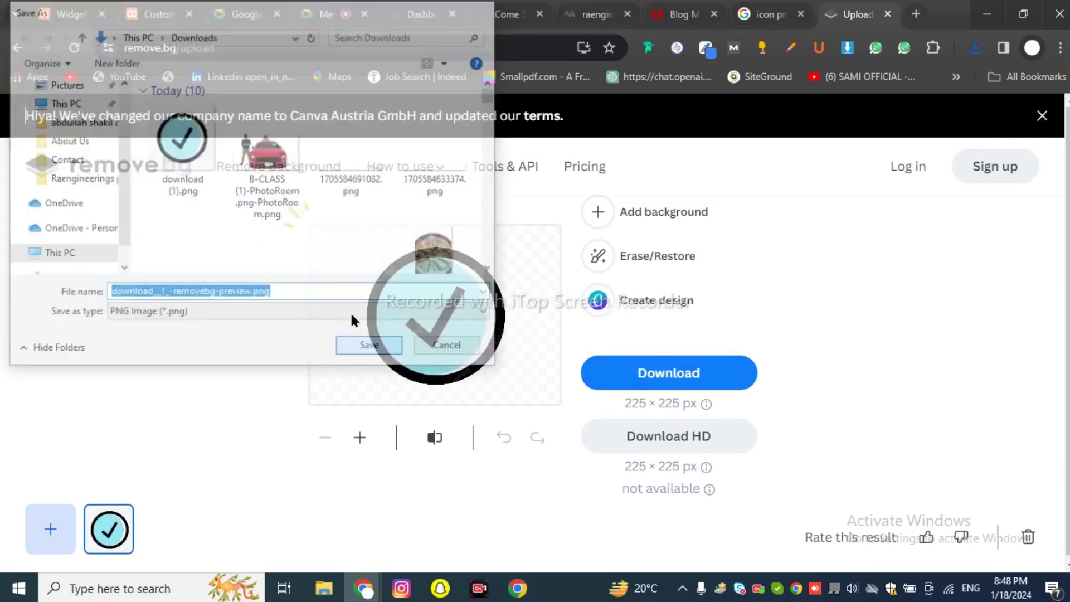
Step: Return to the customizer, discard the open phone image crop, and upload and select download__1_-removebg-preview.png for the site icon
click(155, 12)
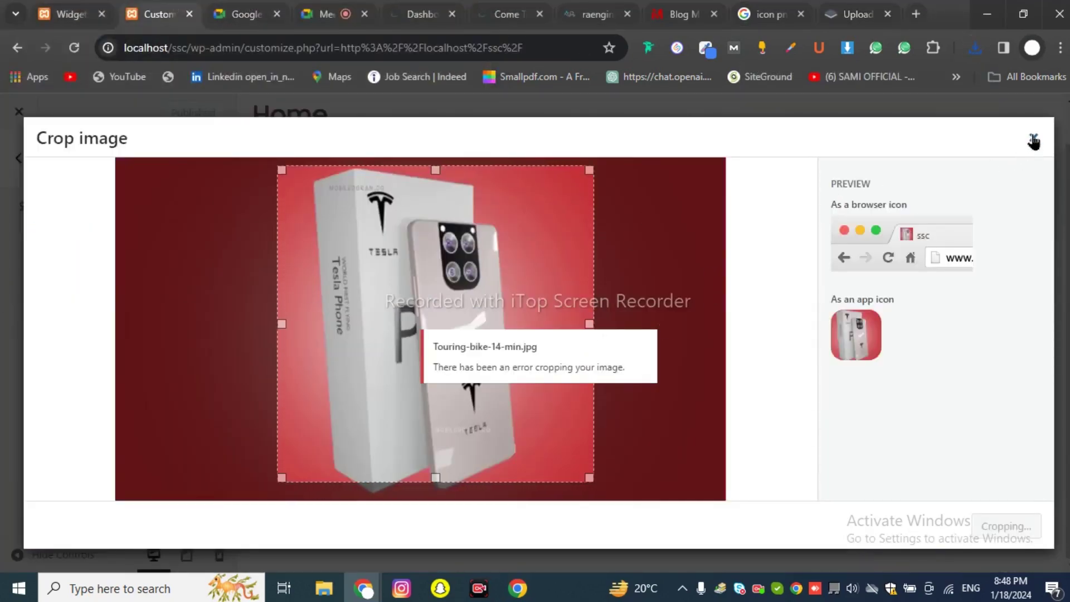
click(1034, 140)
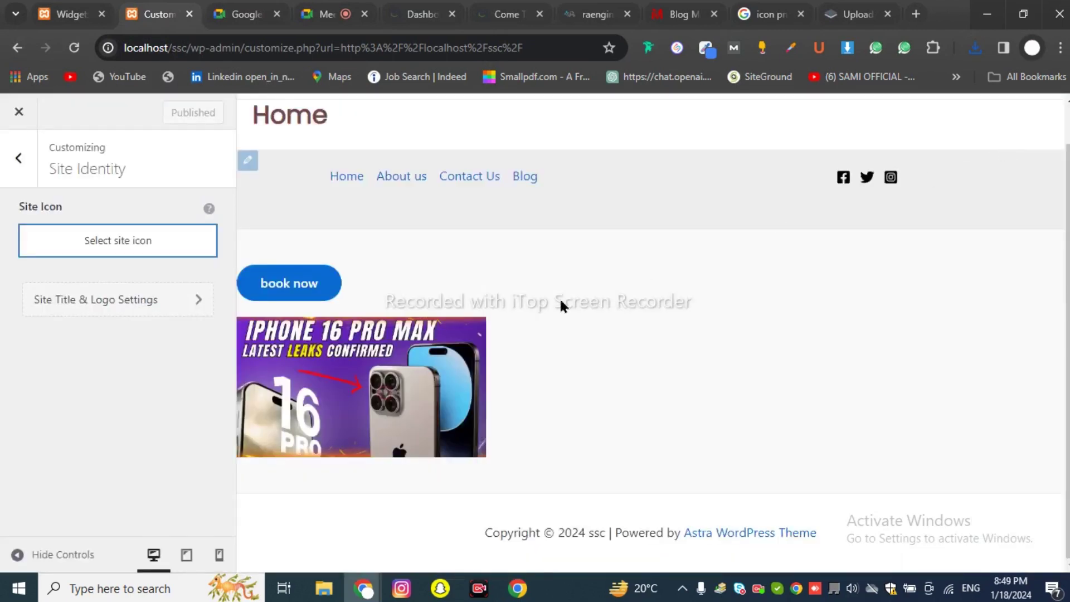
click(134, 257)
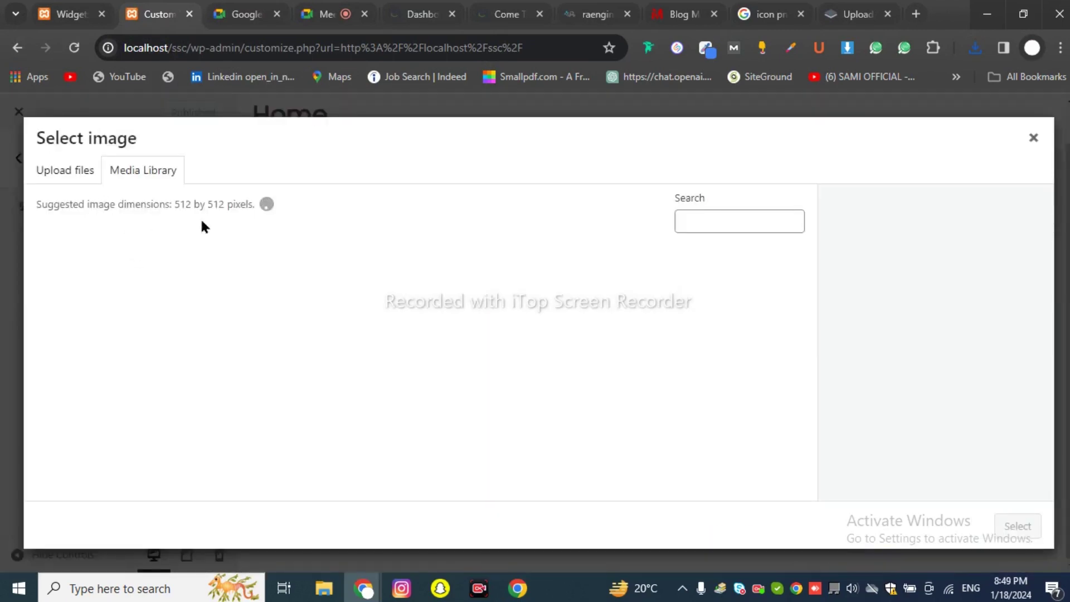
click(65, 173)
click(545, 363)
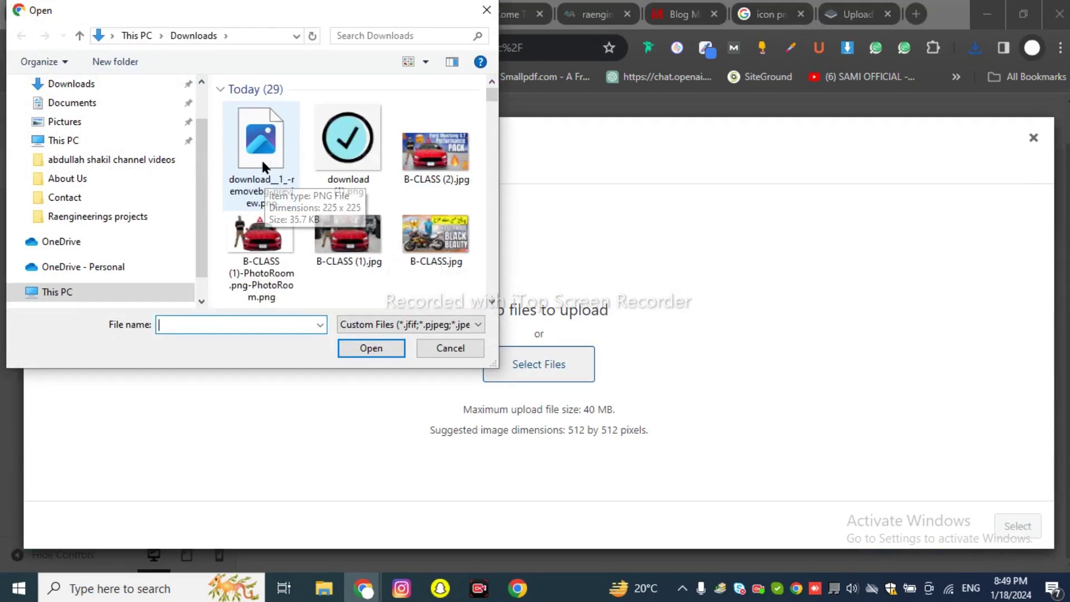
click(261, 160)
double_click(261, 160)
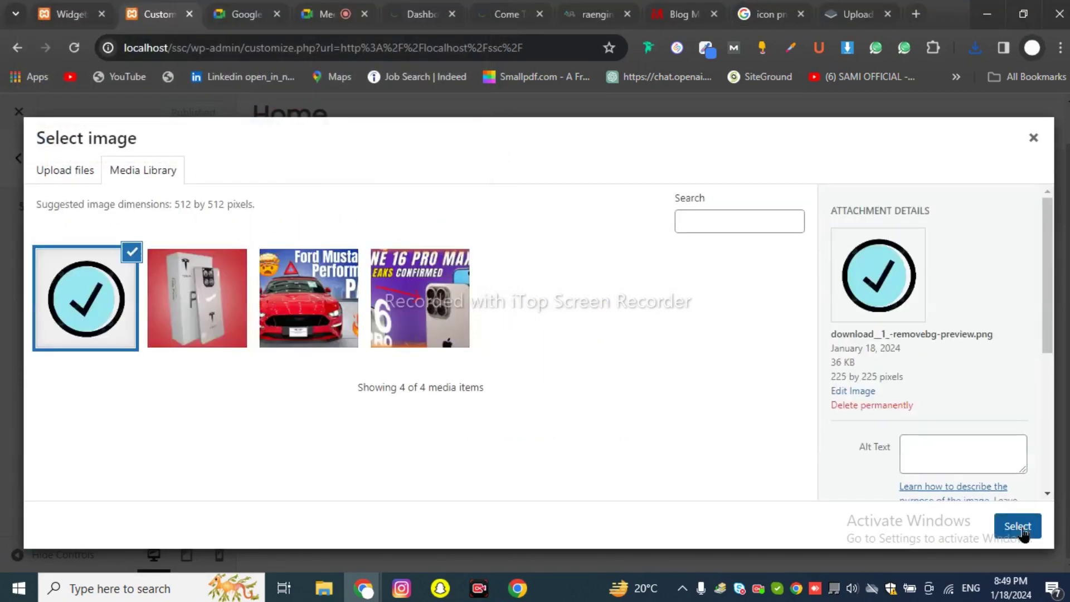
click(1018, 526)
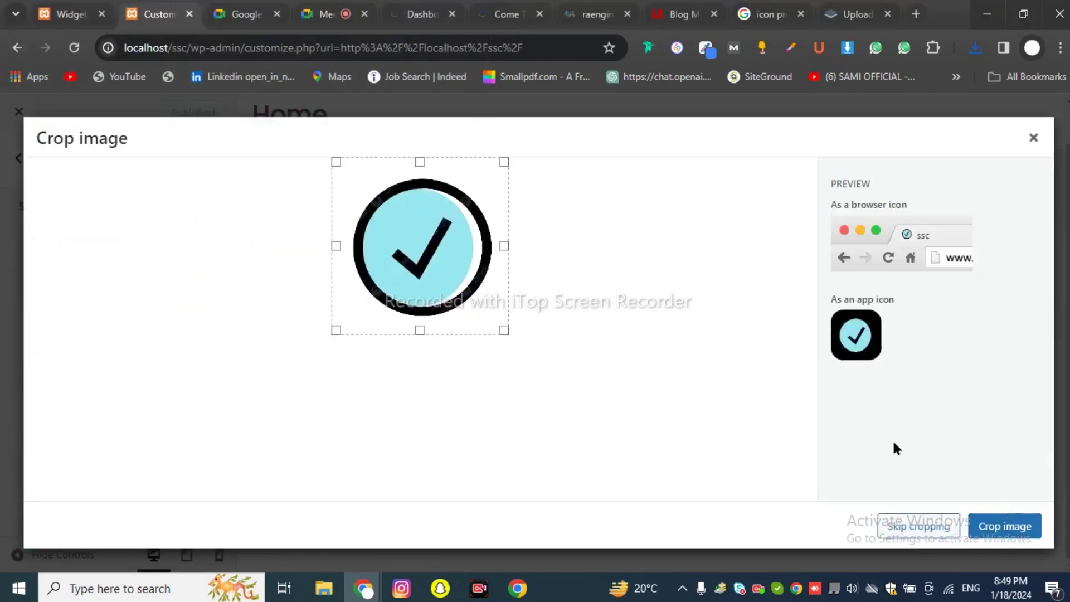
Step: Try to crop the check mark icon using its full image area
click(996, 526)
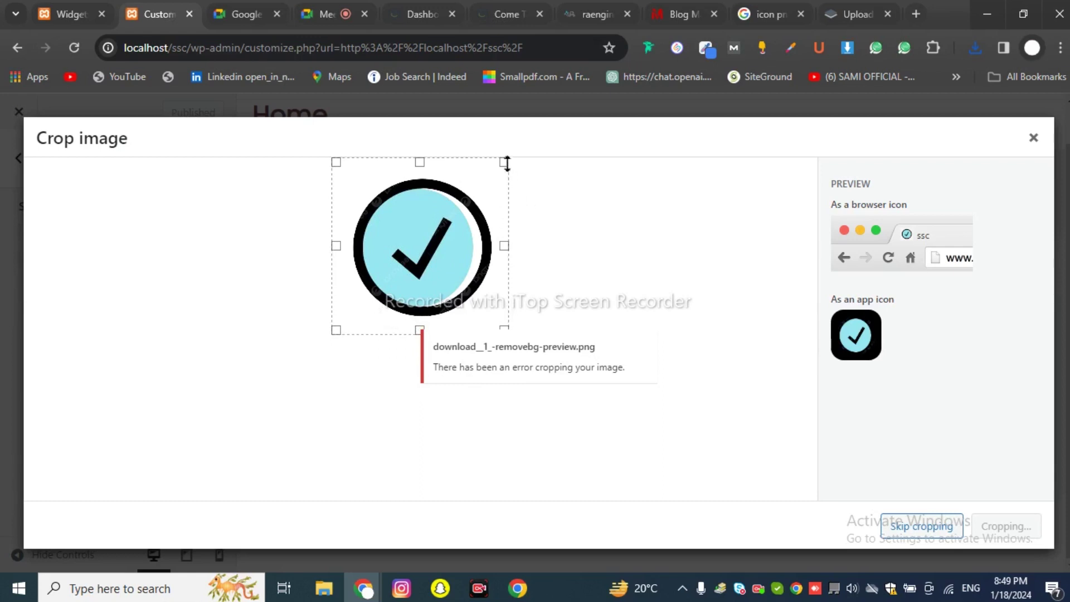
key(ctrl+a)
click(546, 173)
drag(479, 346, 564, 368)
click(386, 341)
Step: Skip cropping to use the whole check mark image as the site icon, and publish the change
click(922, 526)
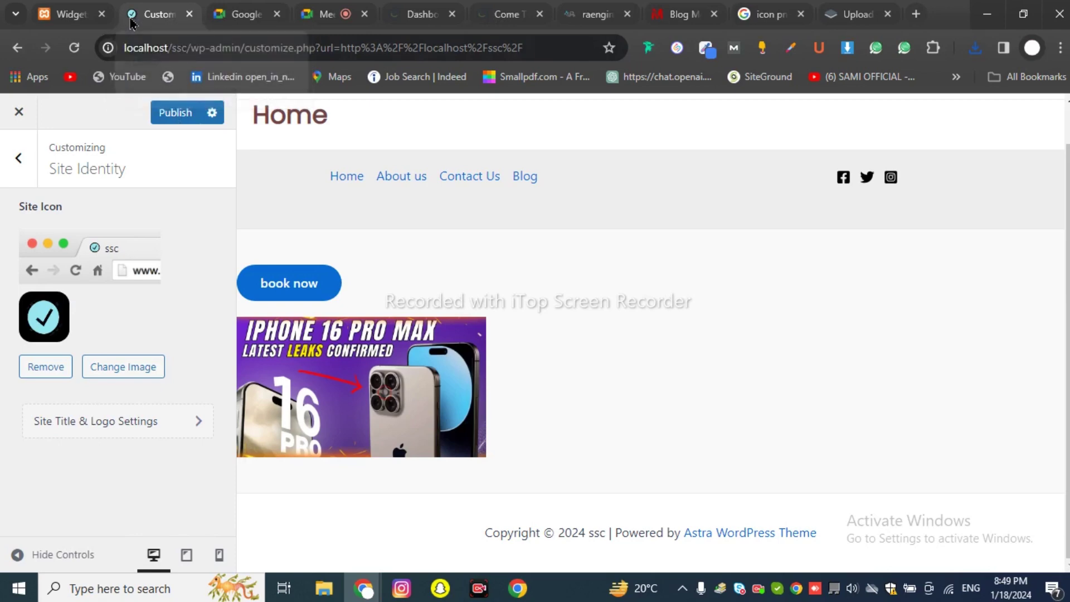
click(177, 119)
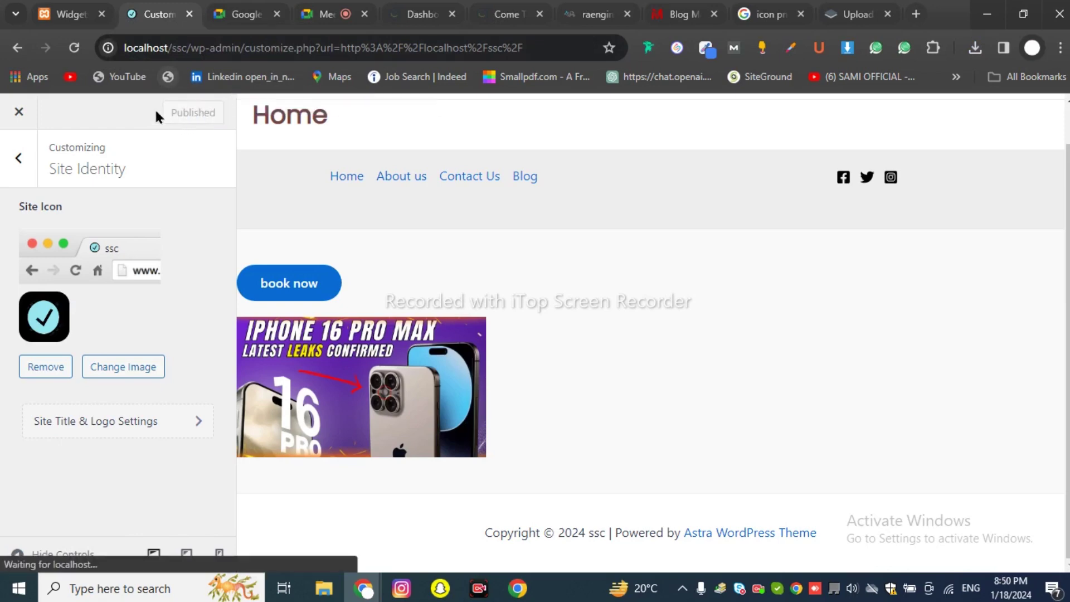
Step: Reload the Widgets admin page and compare its browser tab icon with the customizer's
click(67, 14)
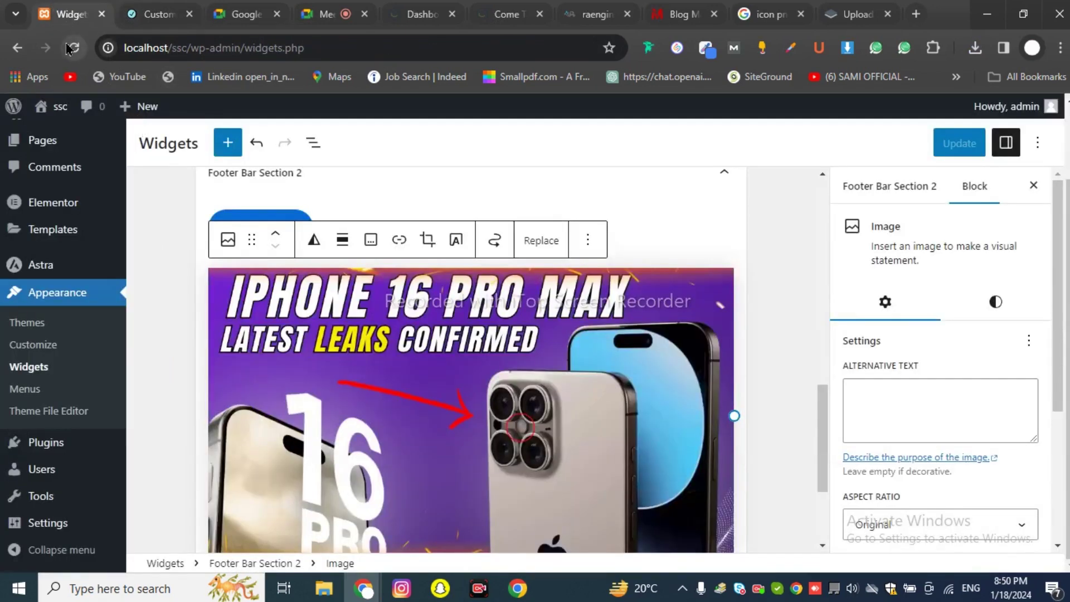
click(66, 49)
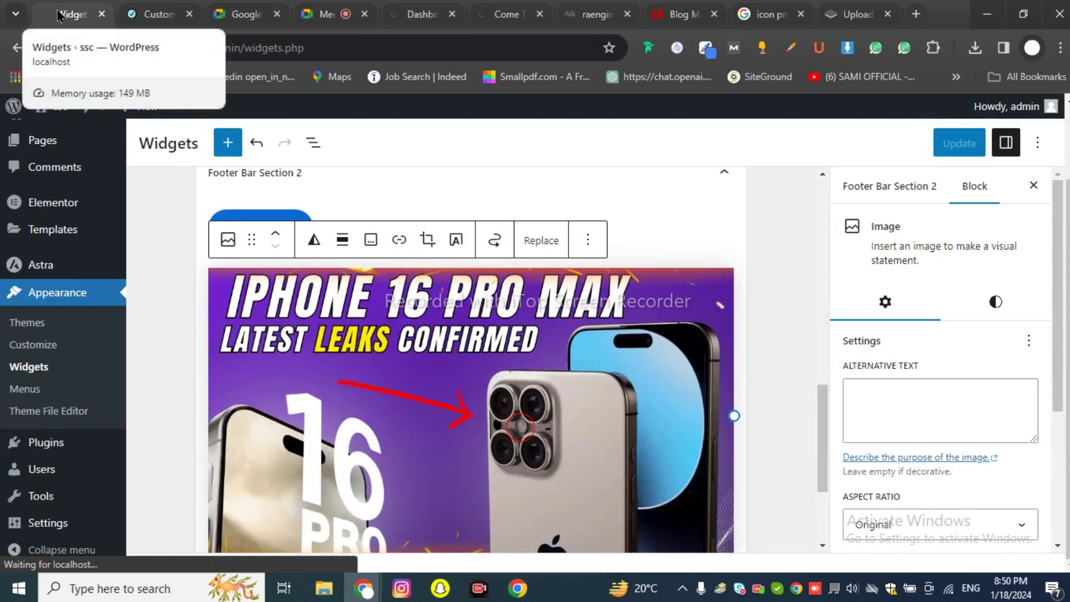
click(173, 5)
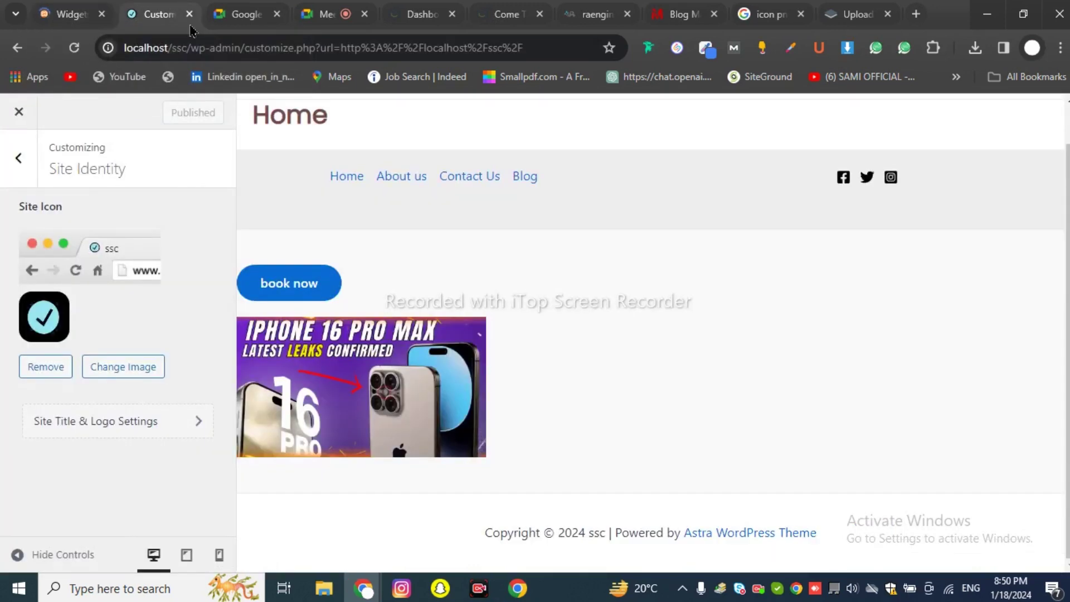
click(70, 14)
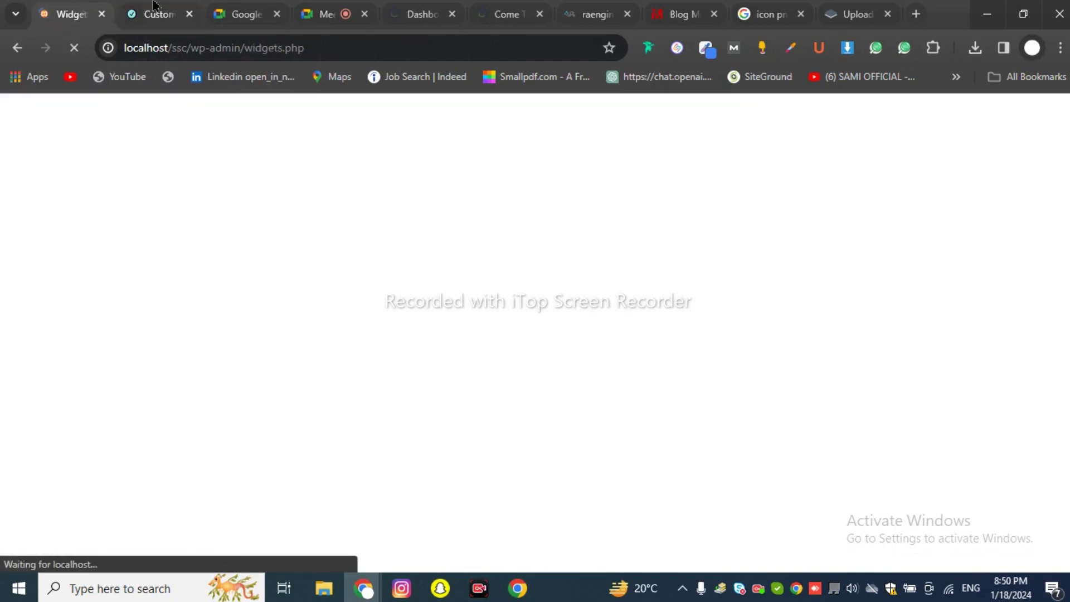
click(167, 10)
click(96, 21)
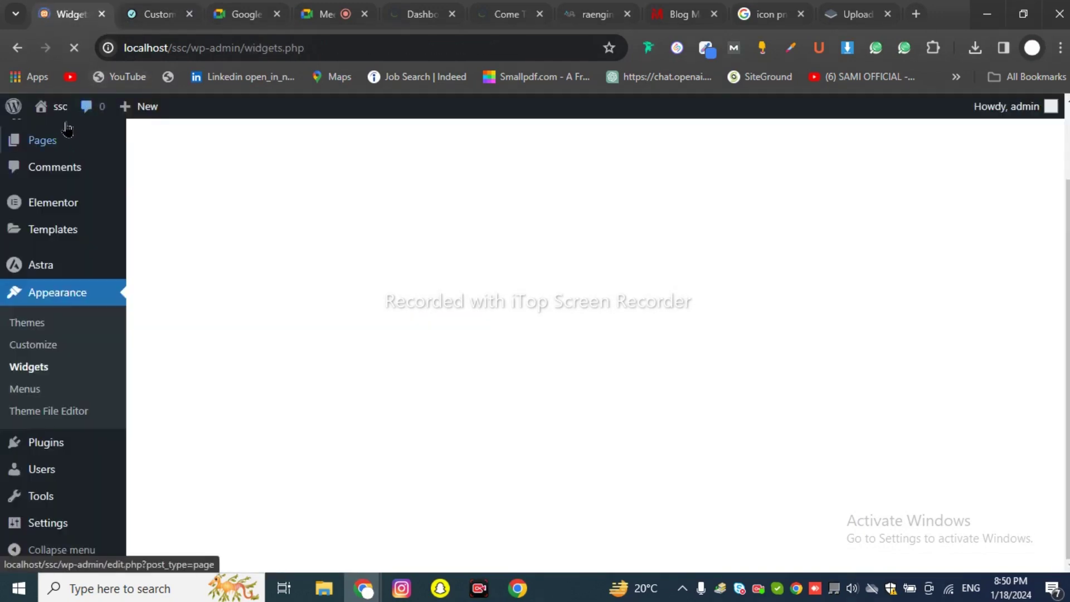
Step: Open the live ssc site in a new tab from the admin bar to check its icon
mouse_move(59, 112)
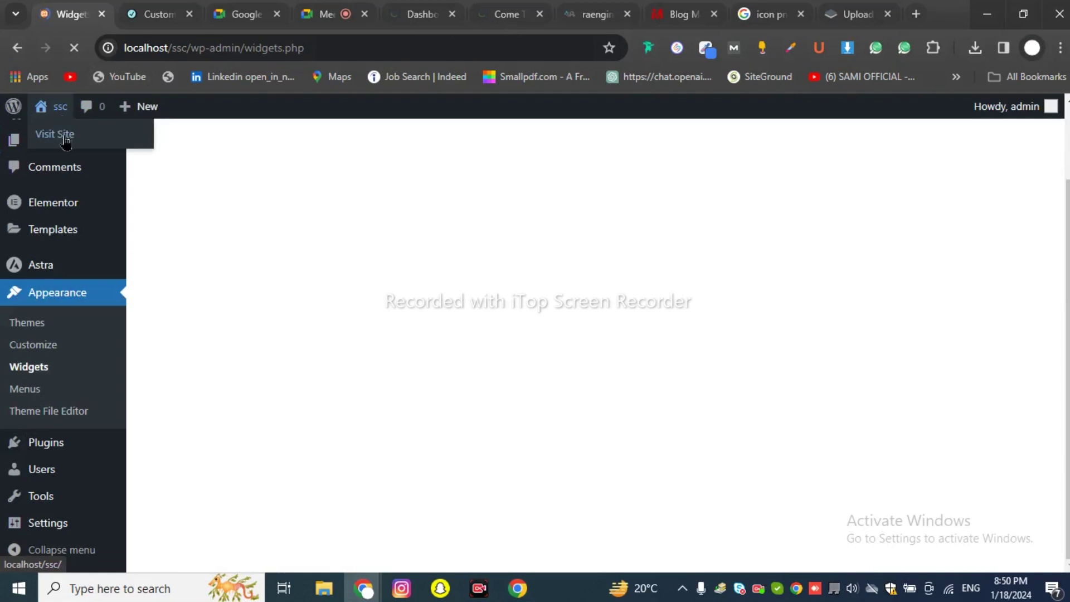
right_click(65, 142)
click(113, 151)
click(150, 6)
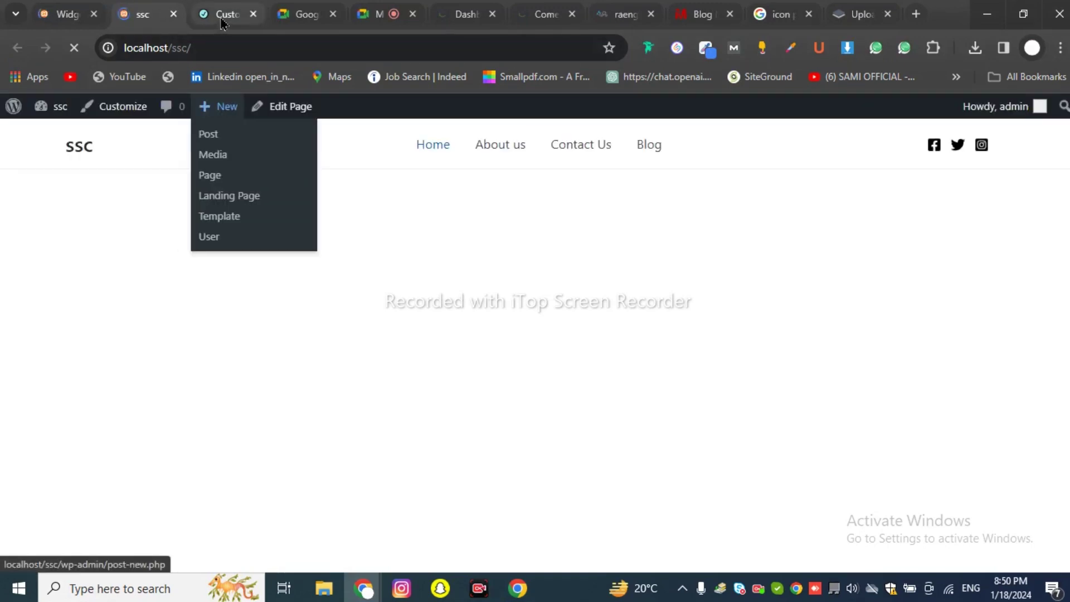
scroll(287, 326, down, 3)
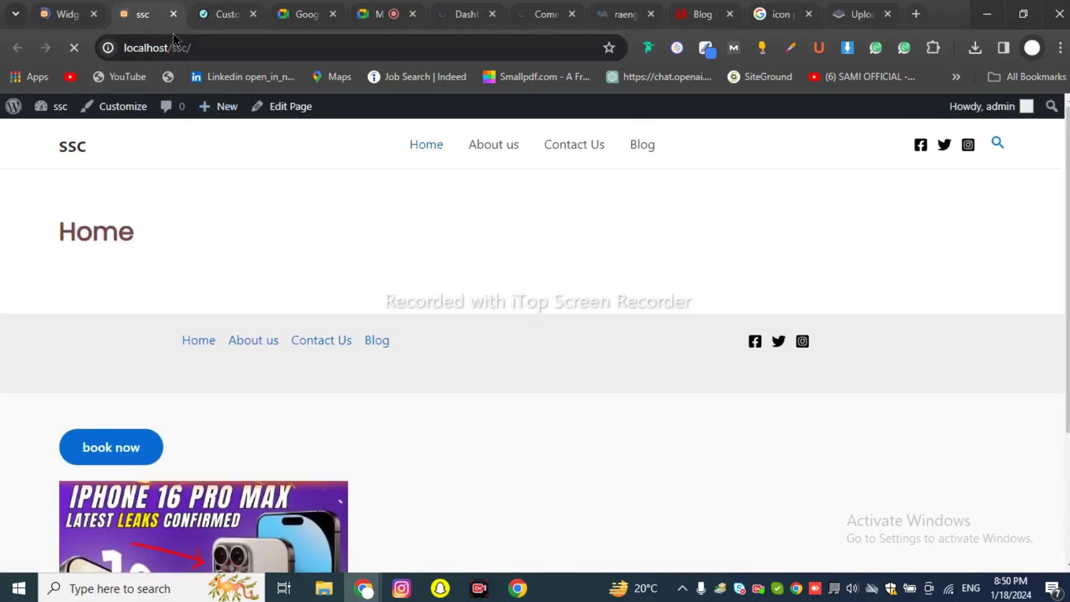
Step: Return to the customizer's main section list, and dismiss the call time limit notice in the Google Meet tab
click(226, 14)
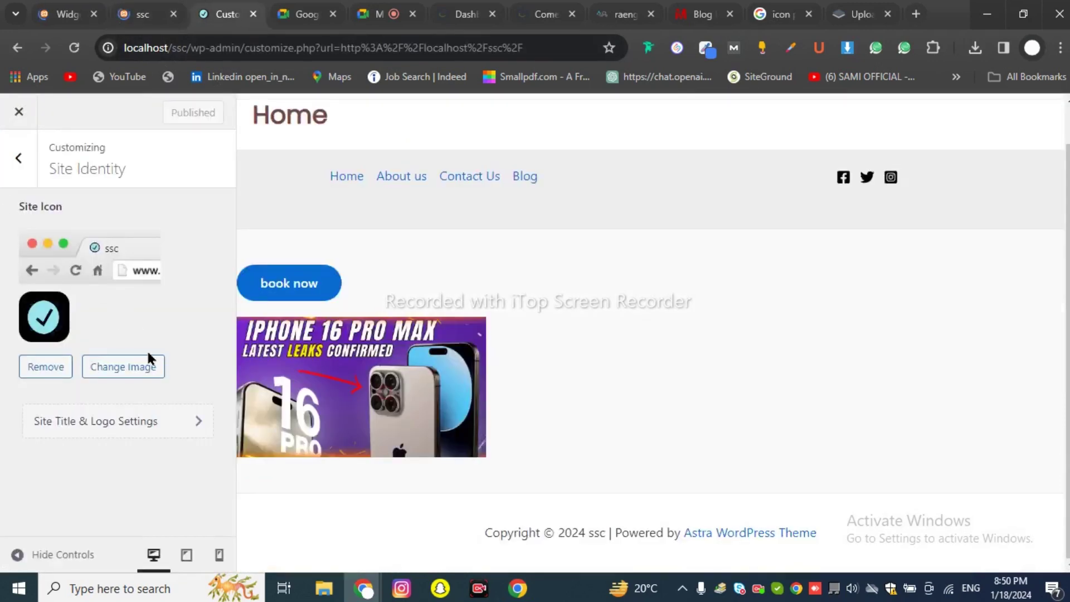
click(24, 177)
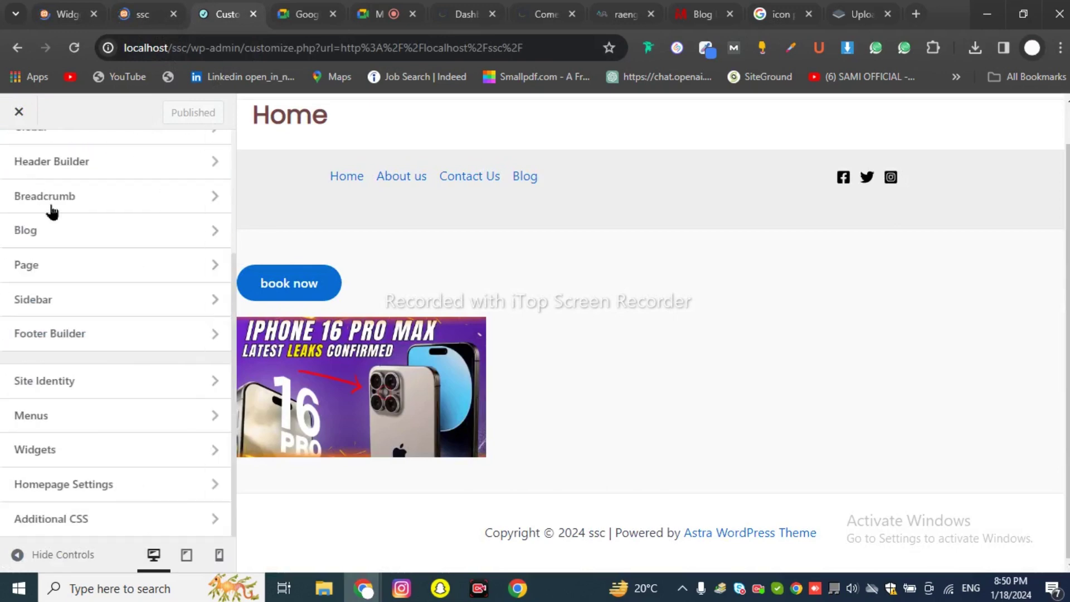
click(384, 13)
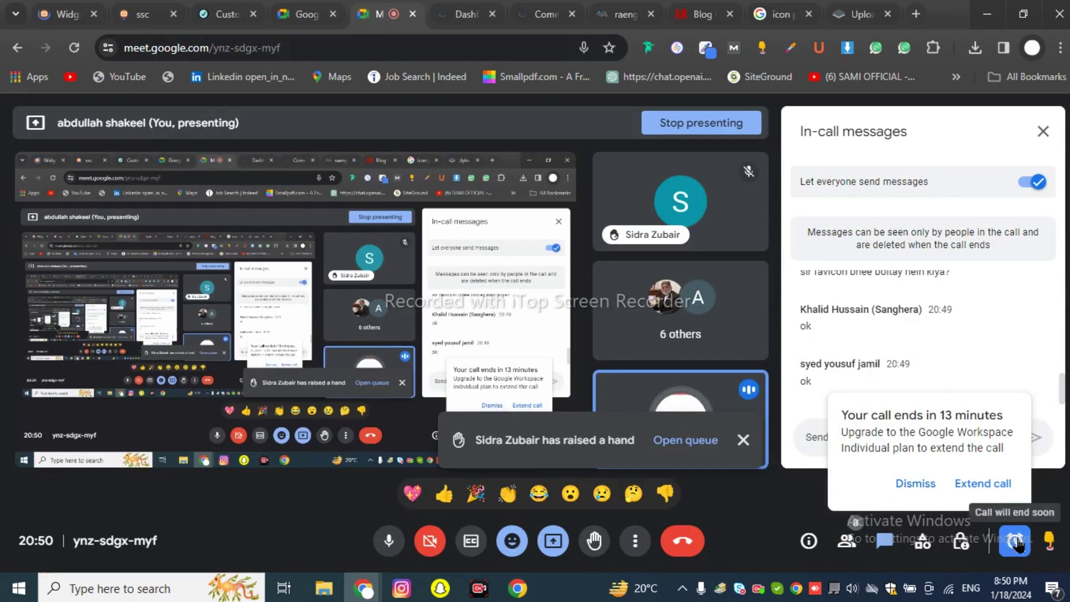
click(912, 489)
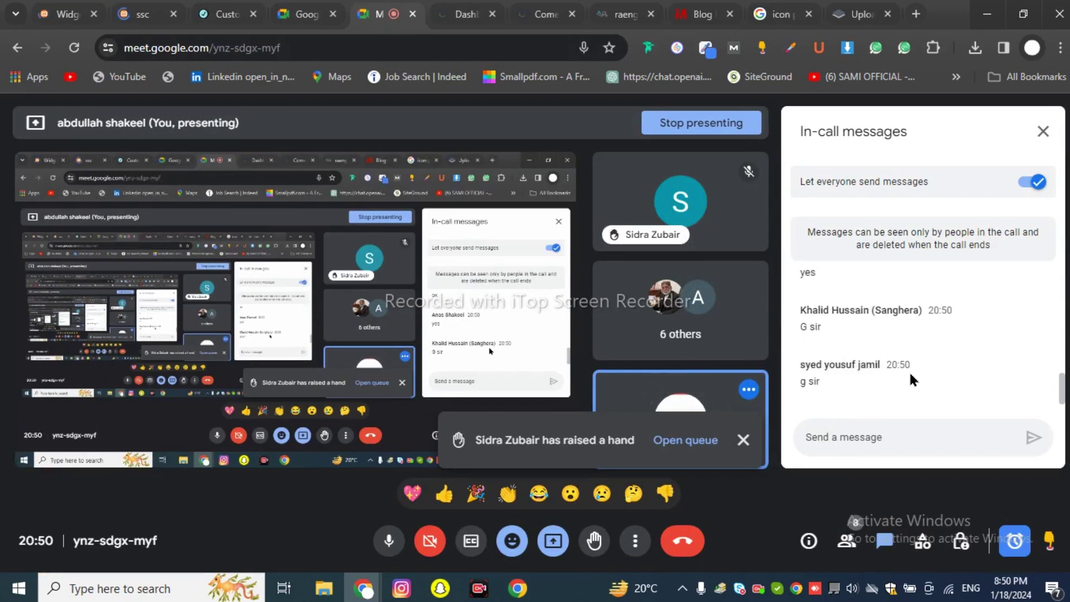
Step: Go back to the customizer and review the HEADER menu's items in the Menus section
click(226, 14)
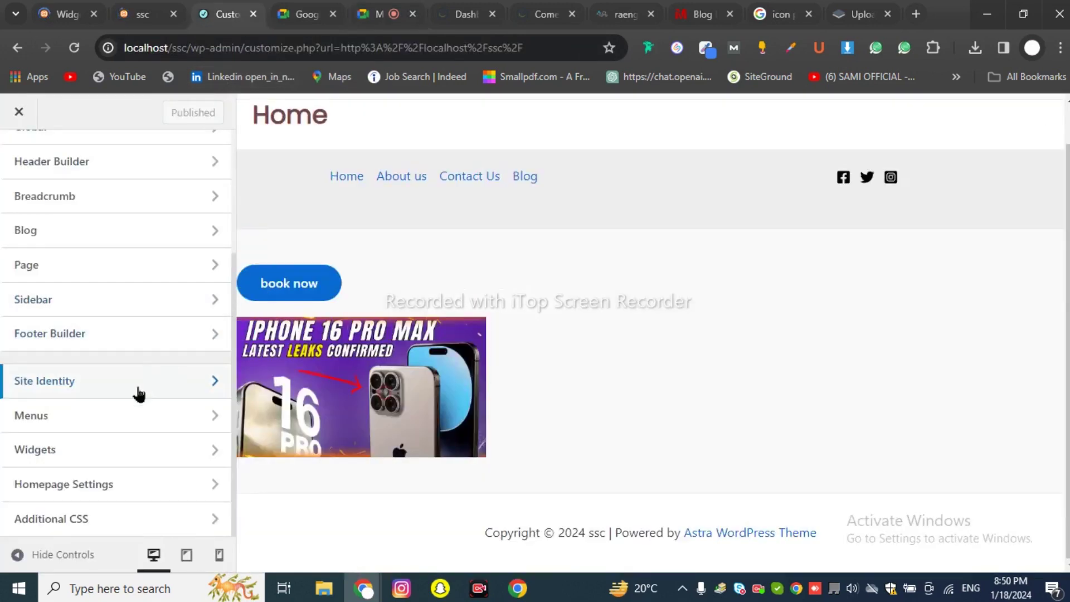
click(102, 430)
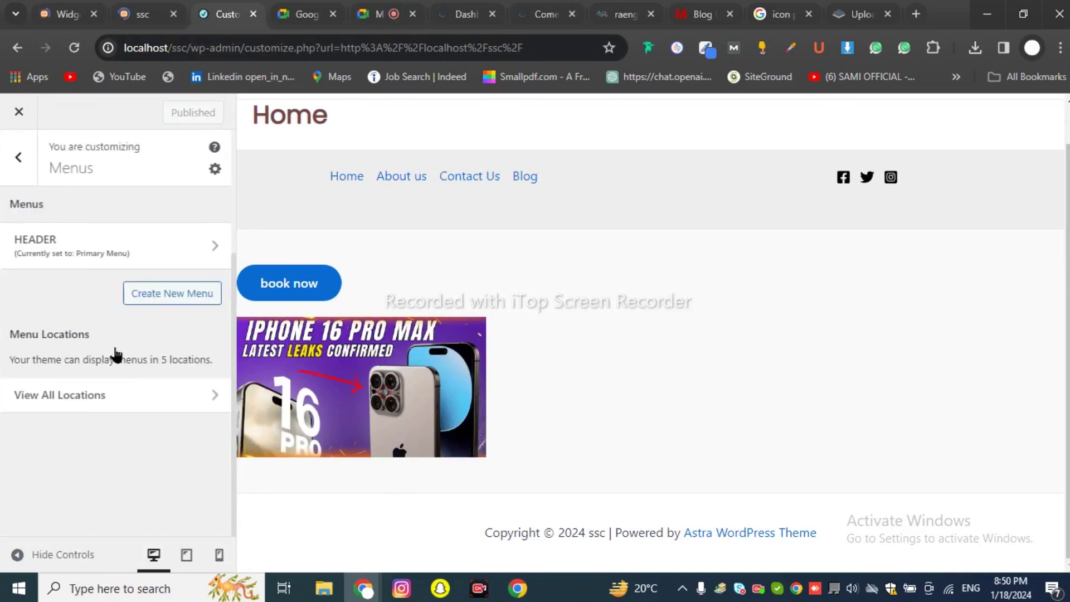
click(166, 260)
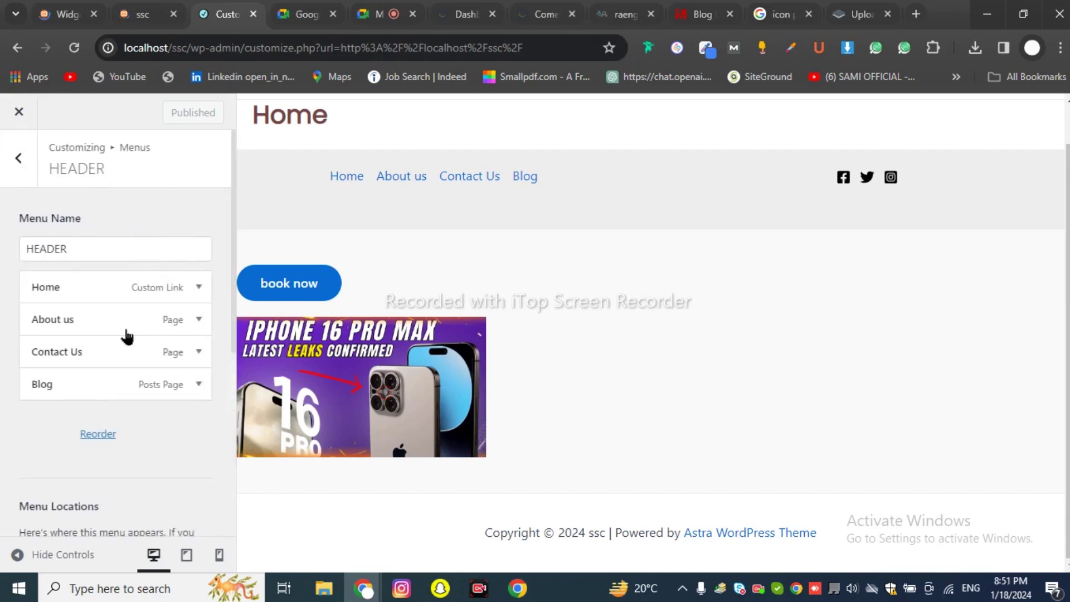
key(Escape)
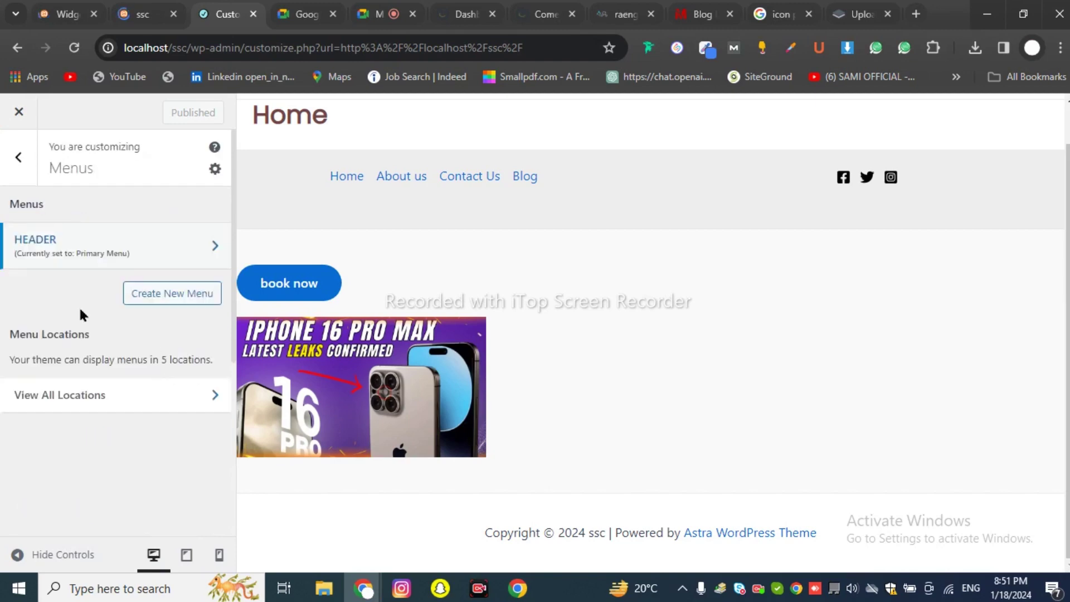
Step: Check the site icon on the browser tabs of the Widgets page, the live site and the customizer
click(66, 14)
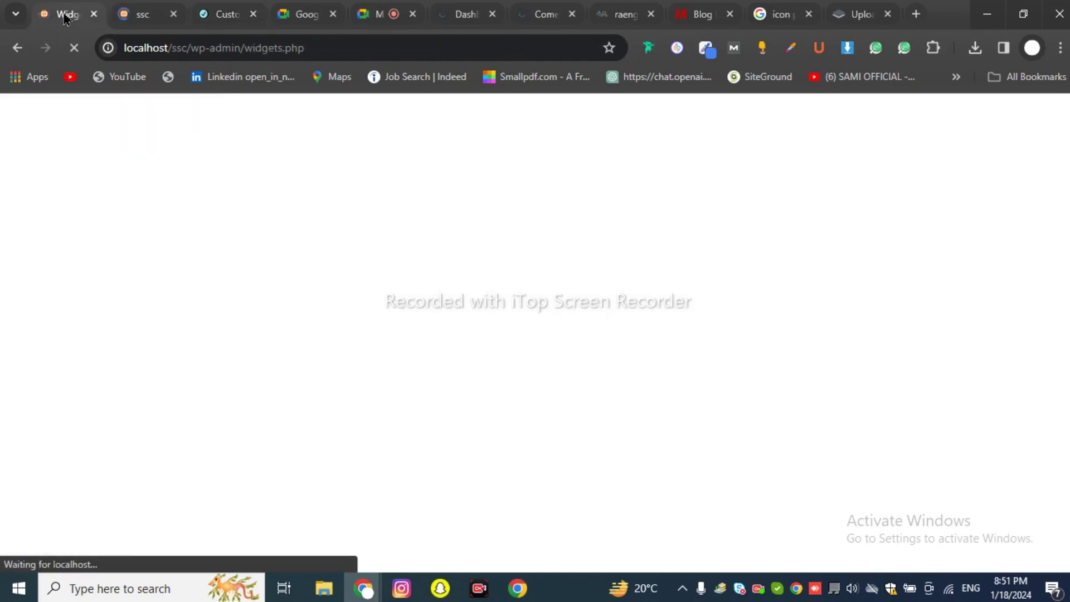
click(142, 14)
click(71, 11)
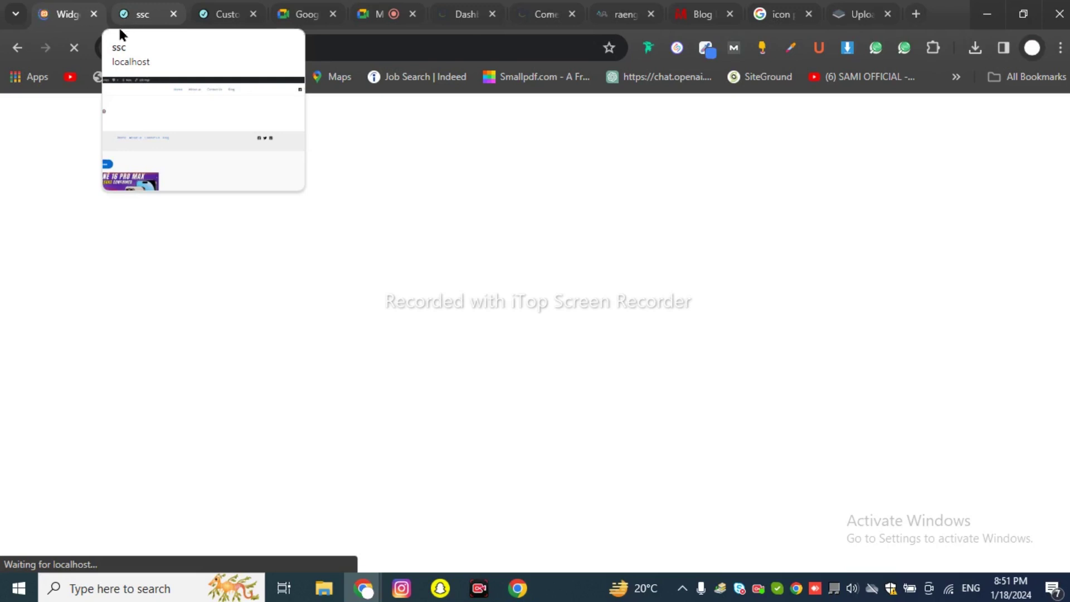
click(142, 14)
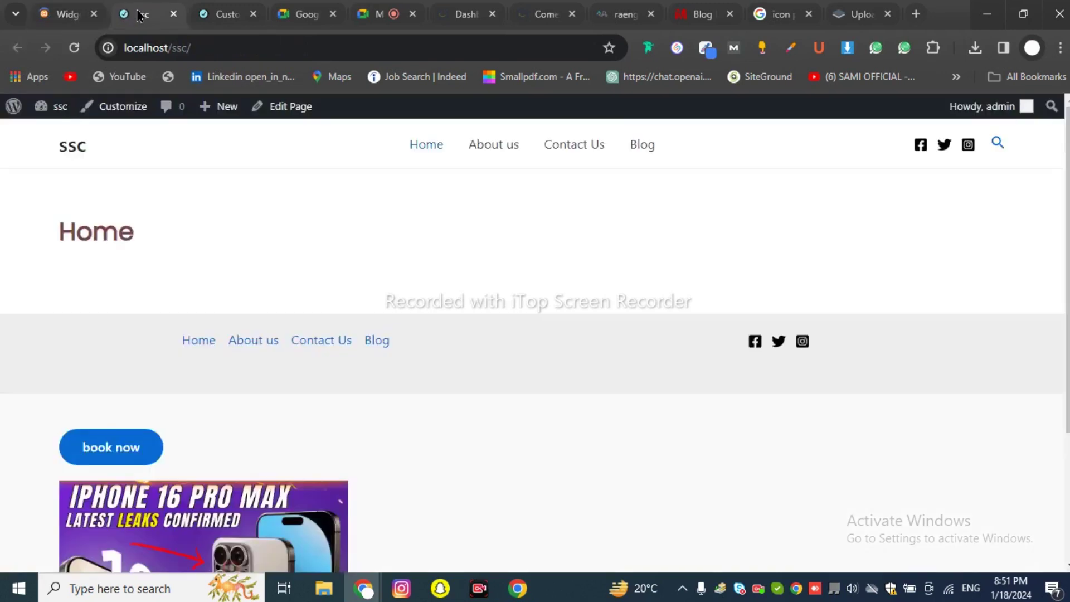
click(221, 14)
Step: Return to the Widgets admin page and open the Menus screen under Appearance
click(67, 14)
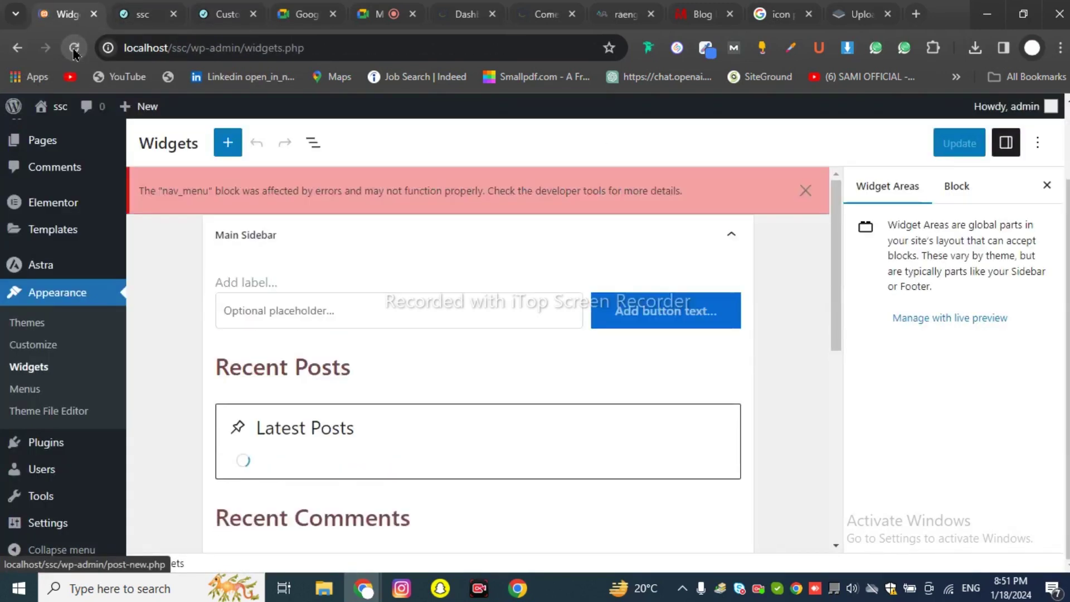
scroll(258, 282, down, 5)
scroll(258, 282, up, 5)
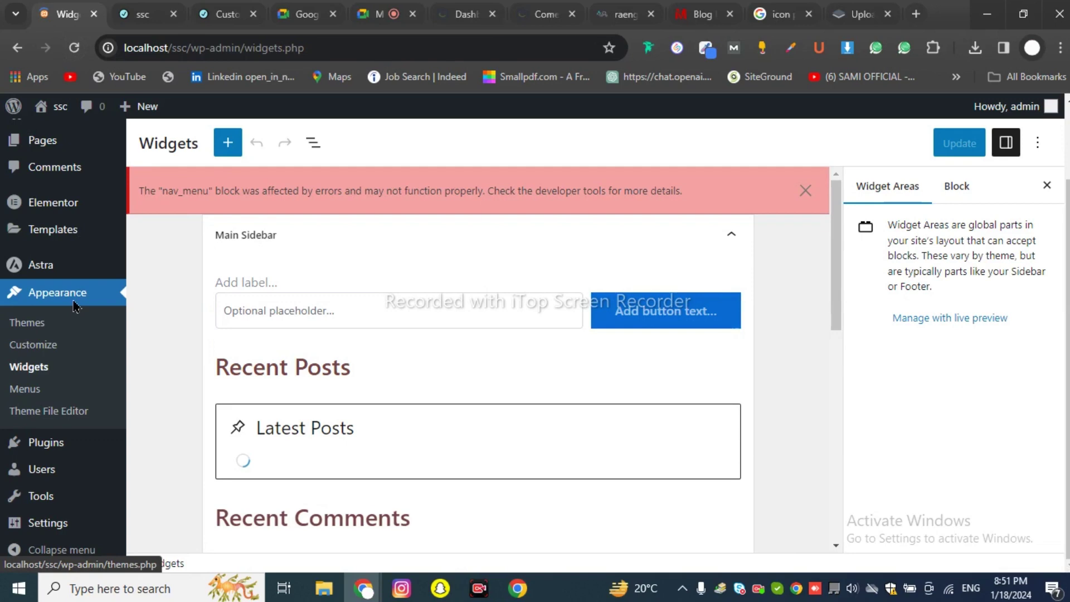
click(29, 393)
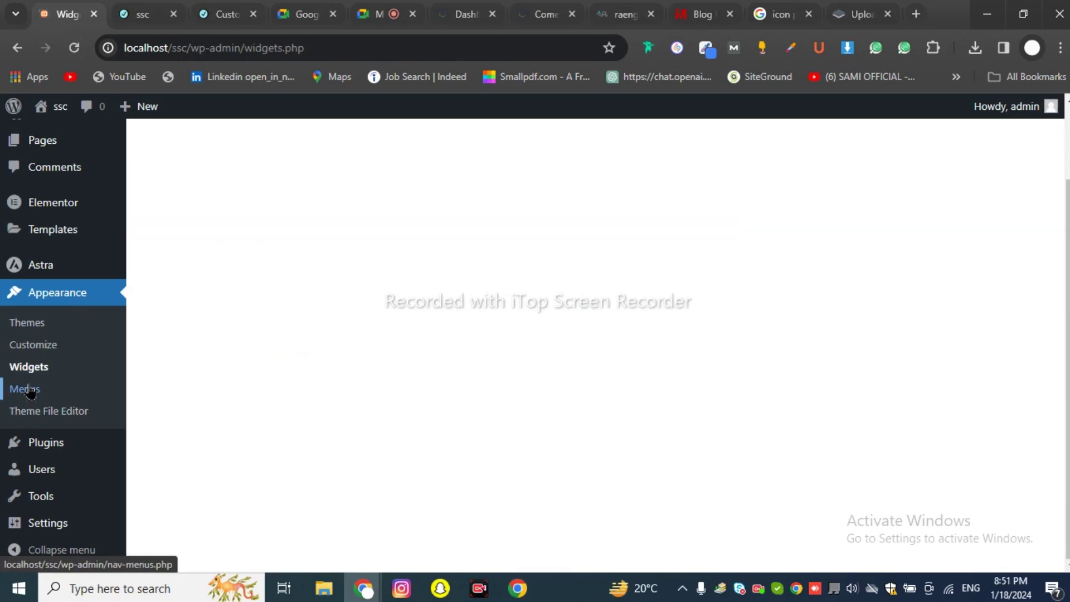
Step: Review the HEADER menu's items in the customizer and compare them with the navigation on the live site
key(ctrl+3)
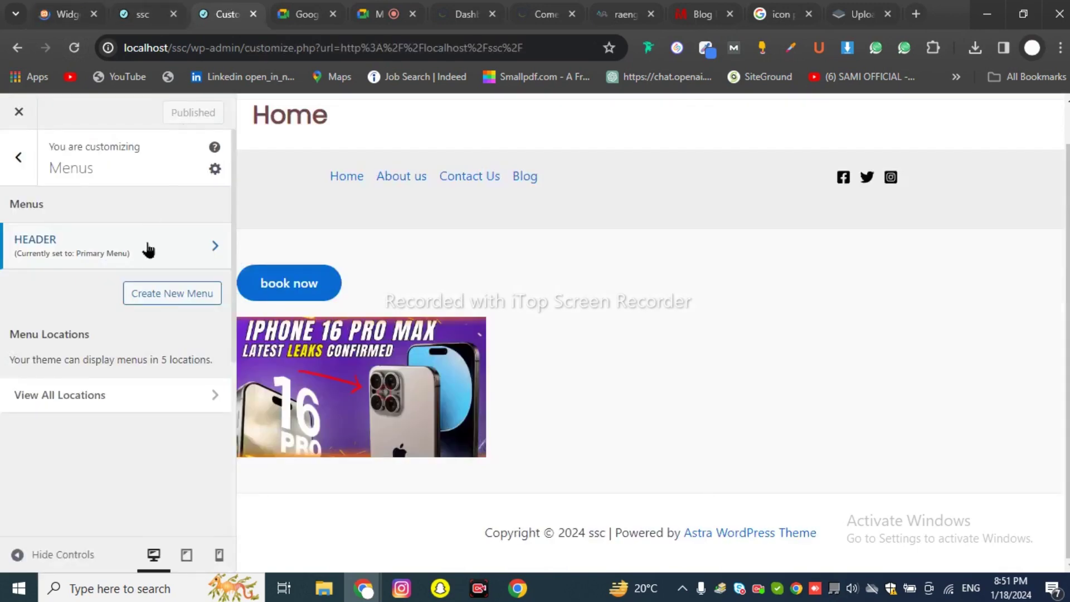
click(169, 226)
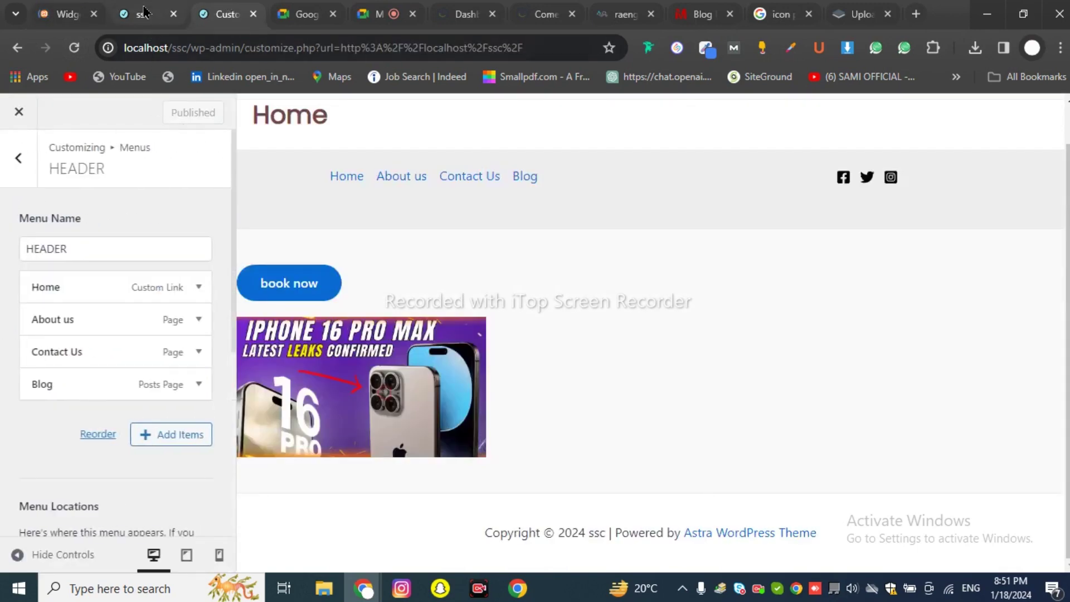
click(144, 12)
click(226, 13)
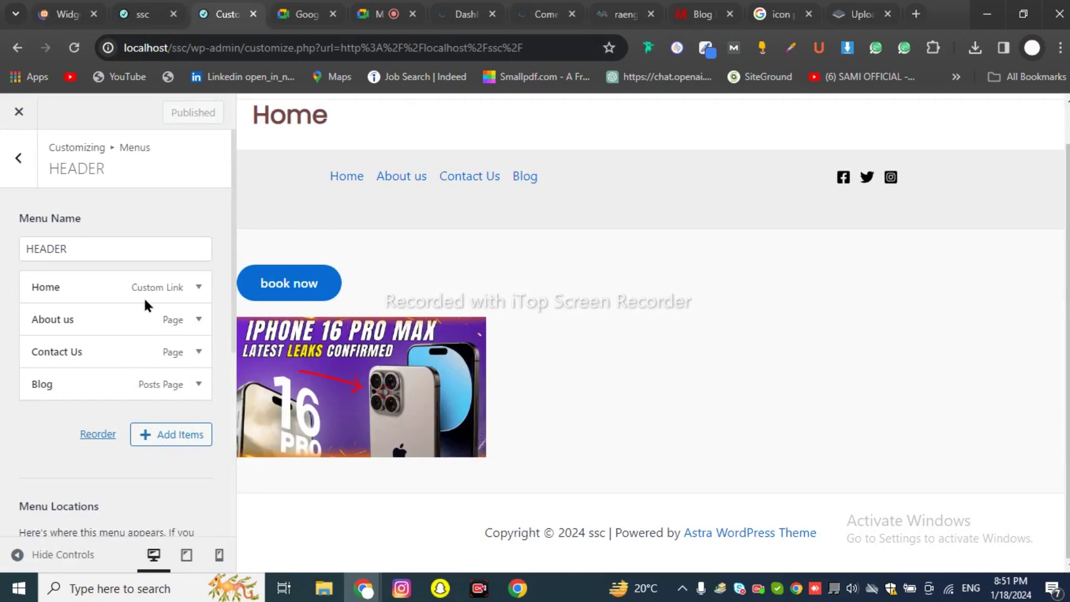
key(ctrl+1)
key(ctrl+2)
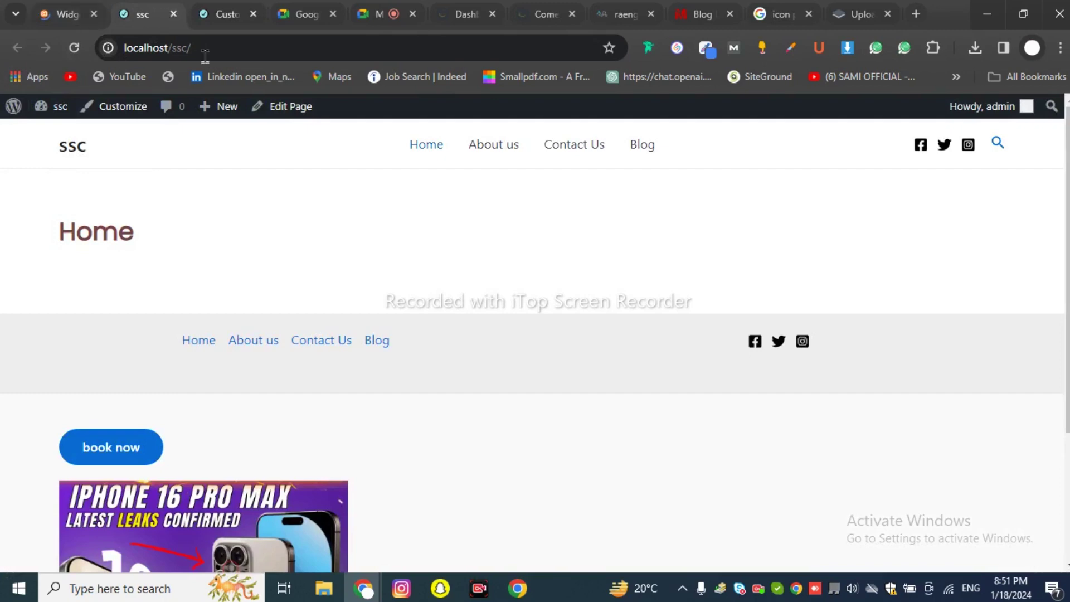
click(208, 13)
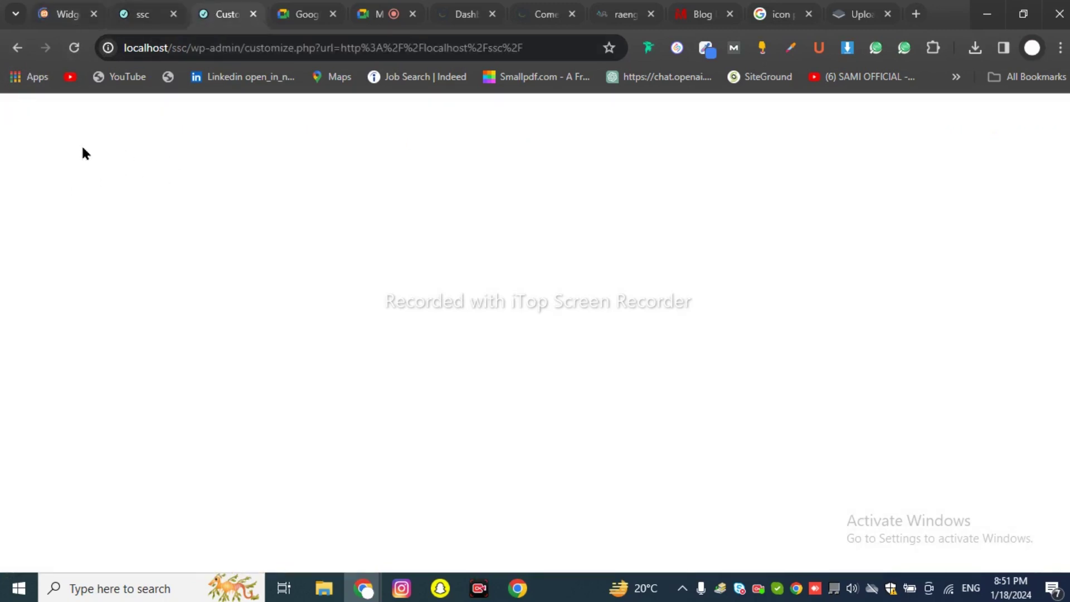
click(517, 588)
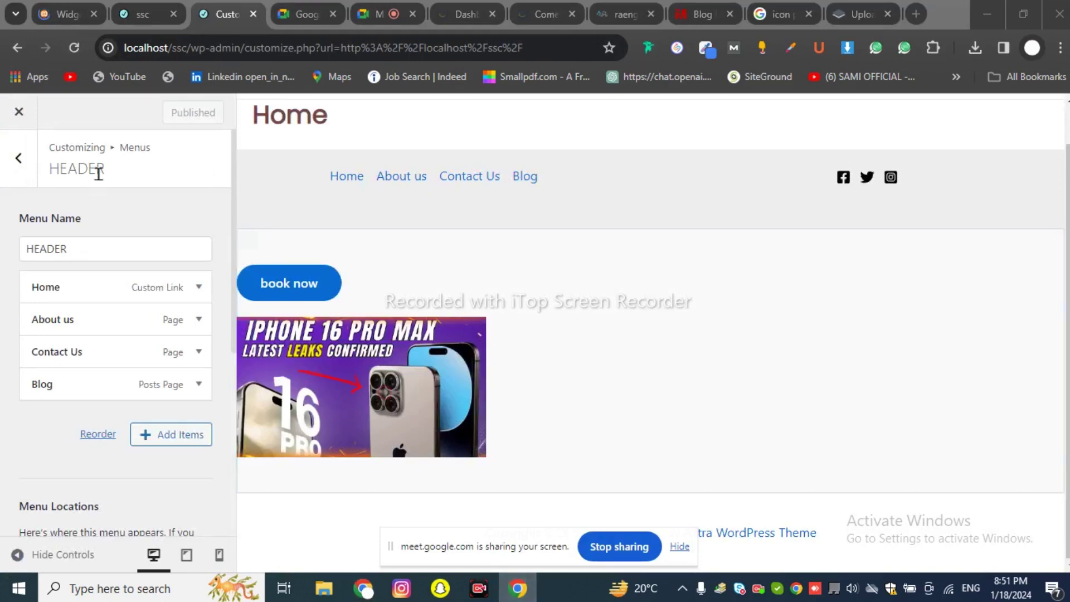
Step: Leave the HEADER menu and the Menus section, and open the customizer's Widgets section
click(19, 162)
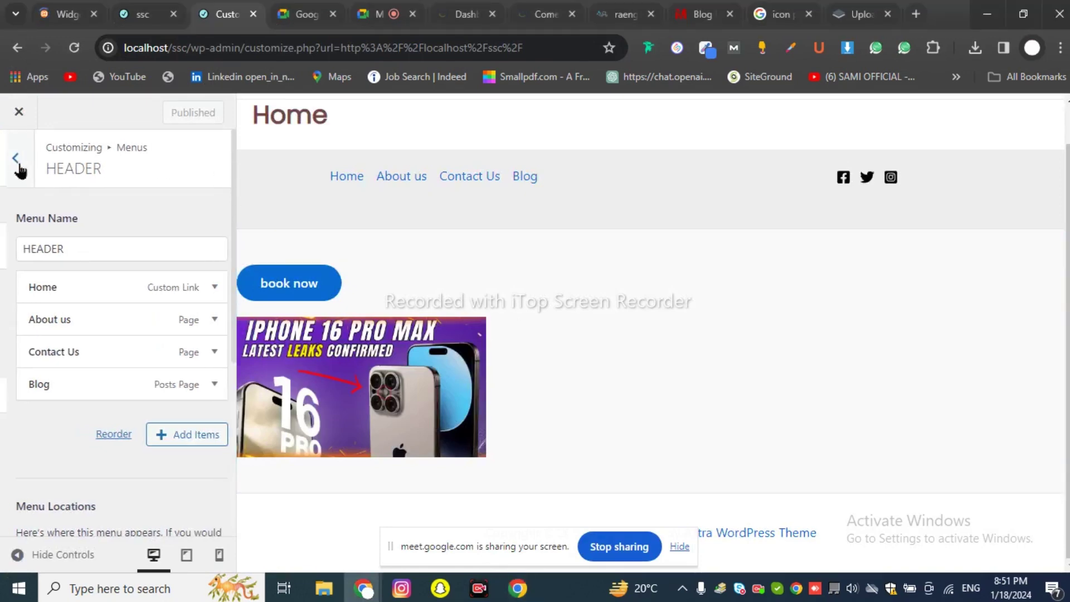
click(19, 161)
click(19, 160)
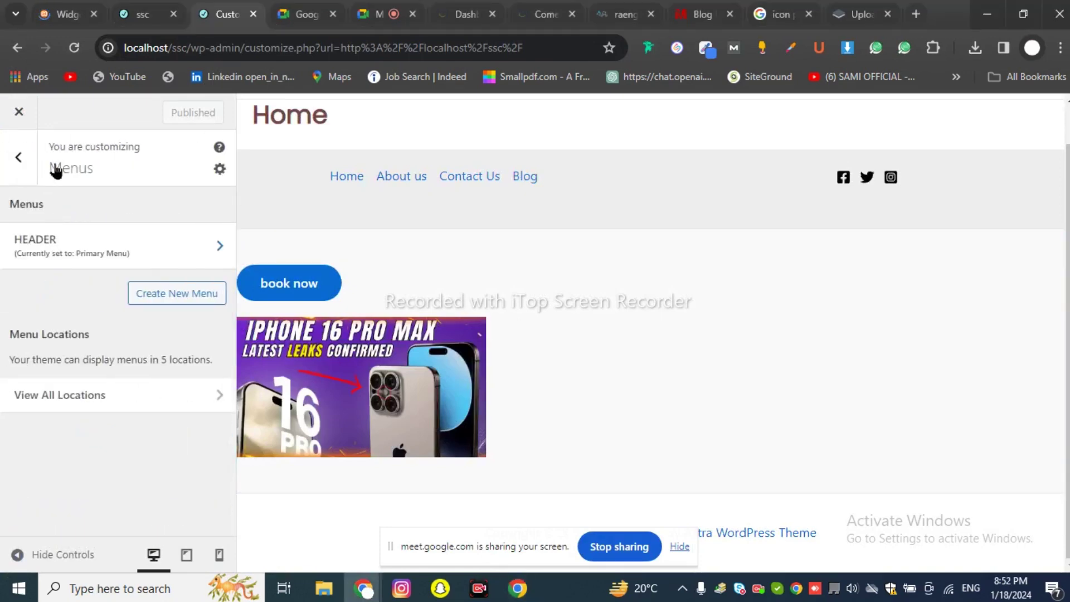
Step: Return to the Widgets admin page and view the blocks that can be added to the Main Sidebar area
key(ctrl+1)
scroll(306, 326, up, 5)
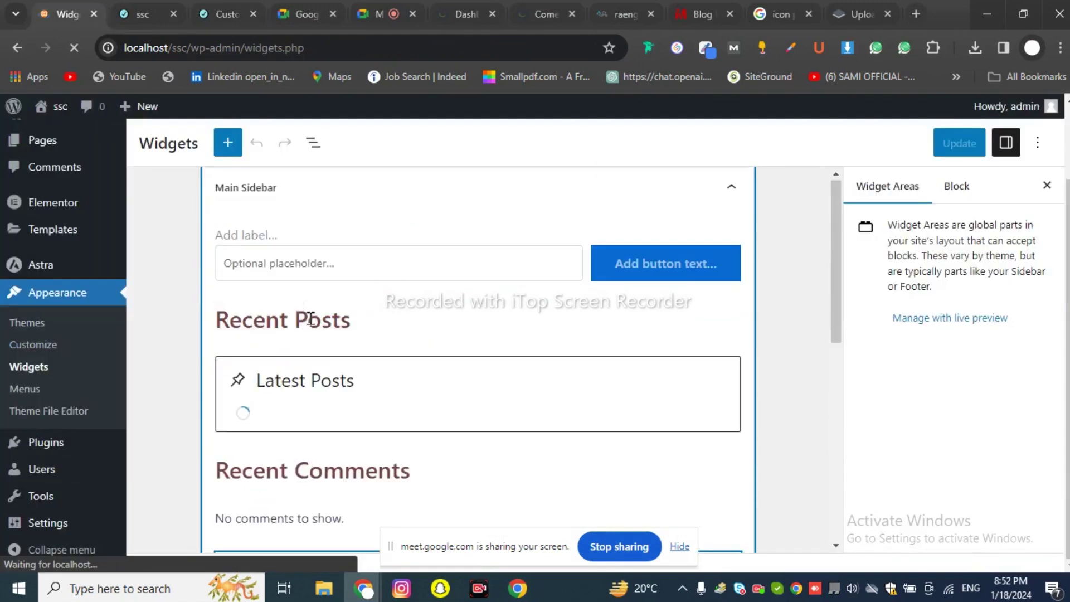
scroll(427, 290, down, 7)
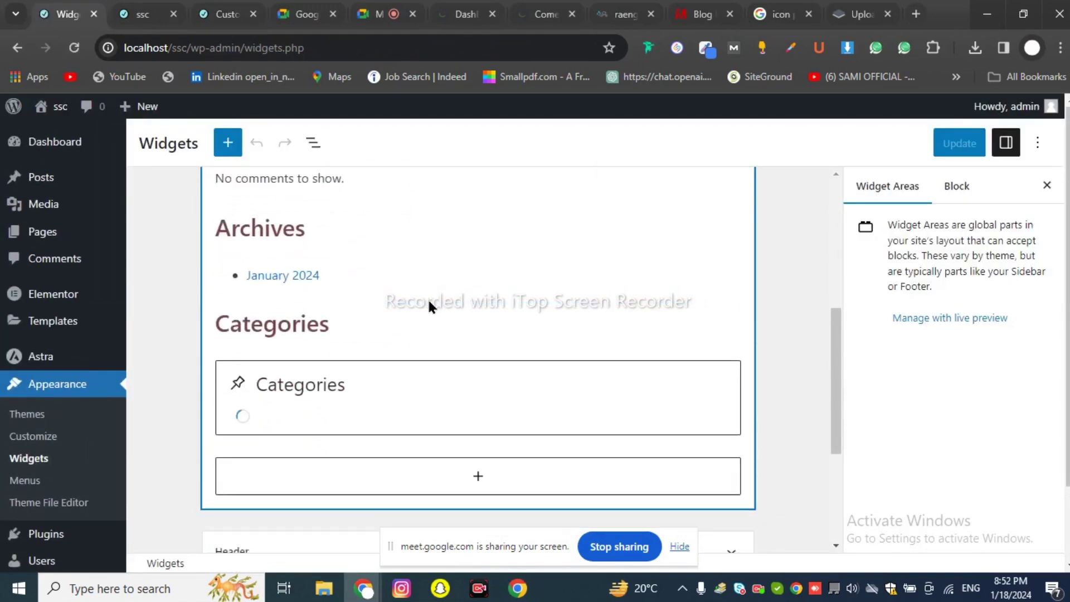
click(479, 426)
scroll(485, 406, down, 3)
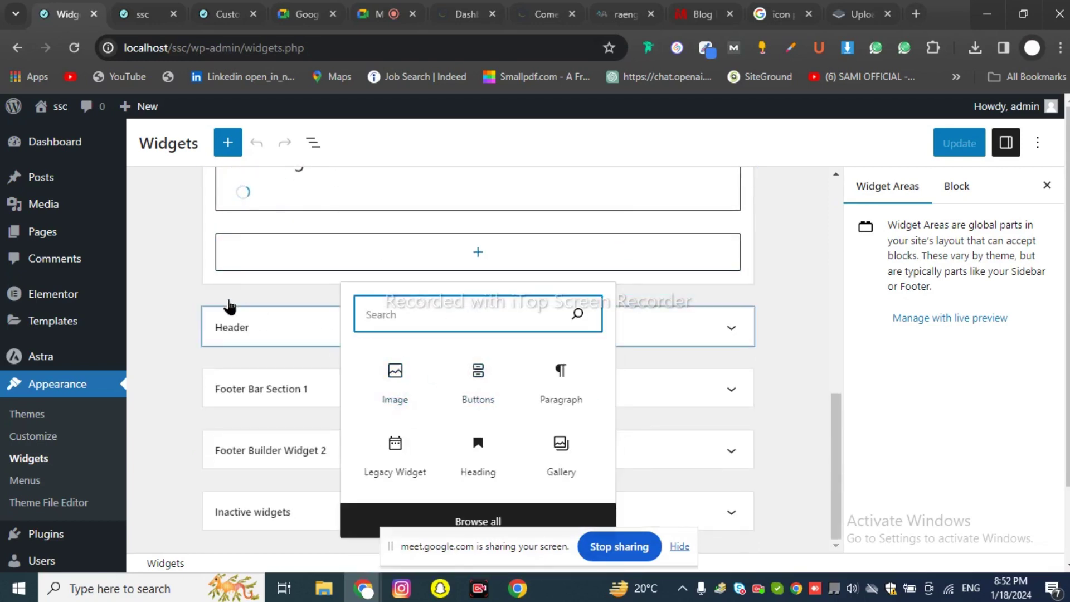
Step: Expand the Header widget area and view the blocks that can be added to it
click(311, 334)
click(372, 340)
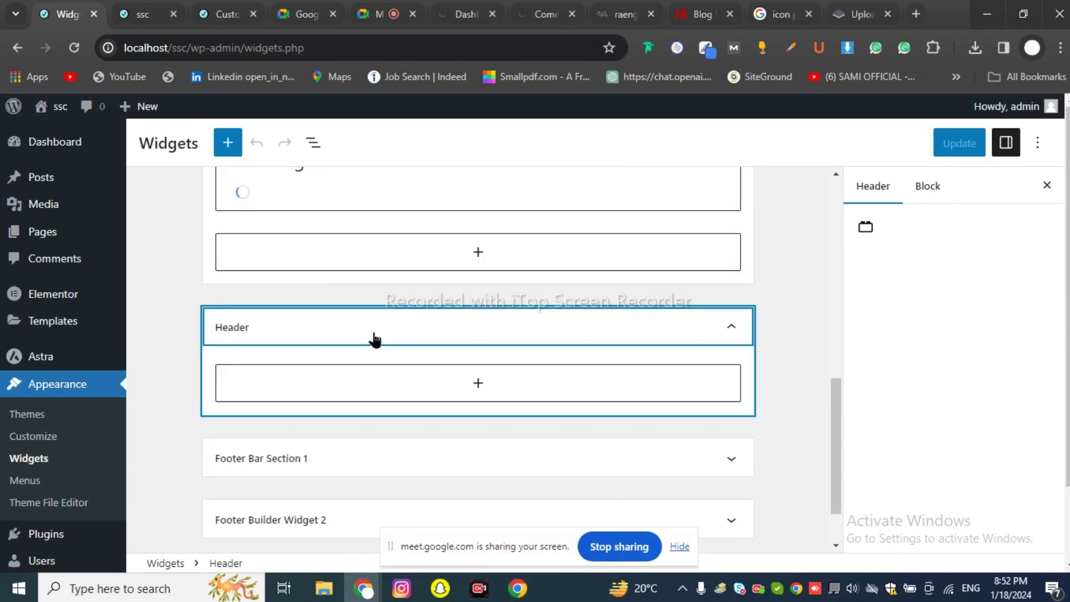
click(475, 386)
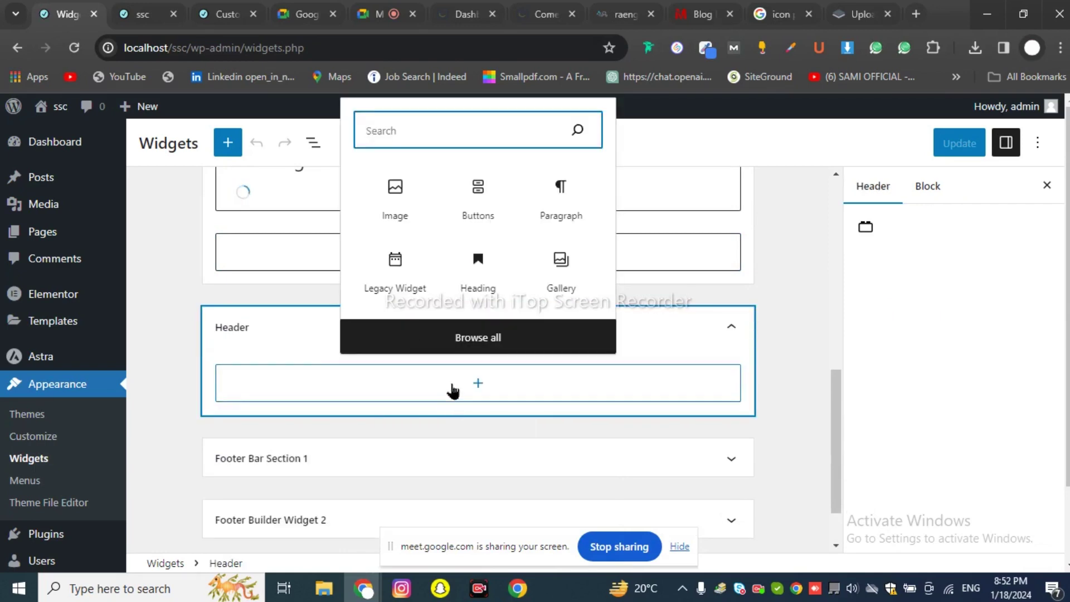
scroll(256, 426, down, 3)
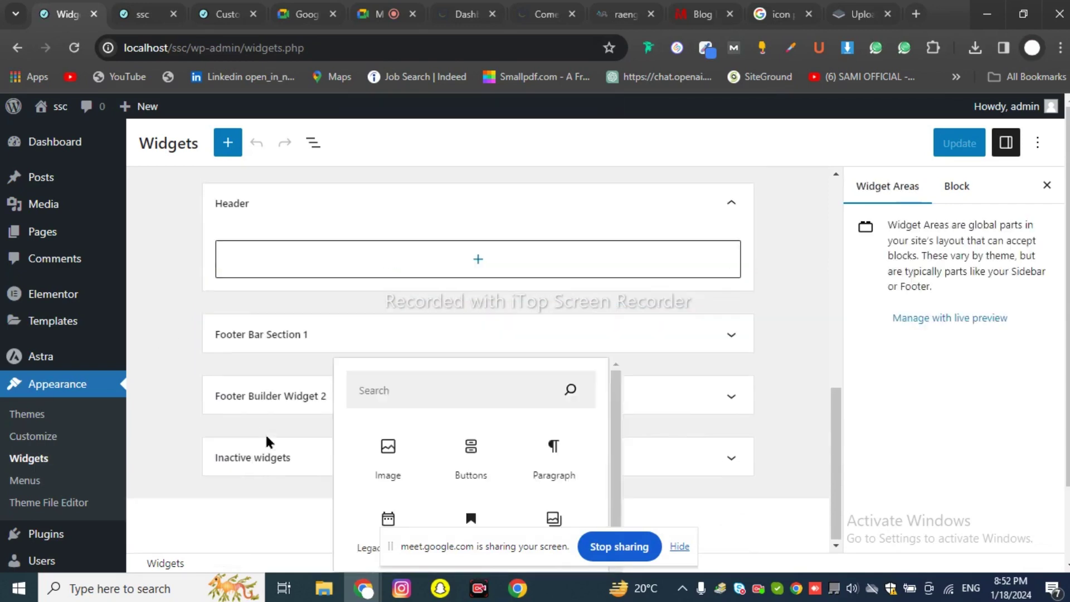
scroll(250, 417, up, 5)
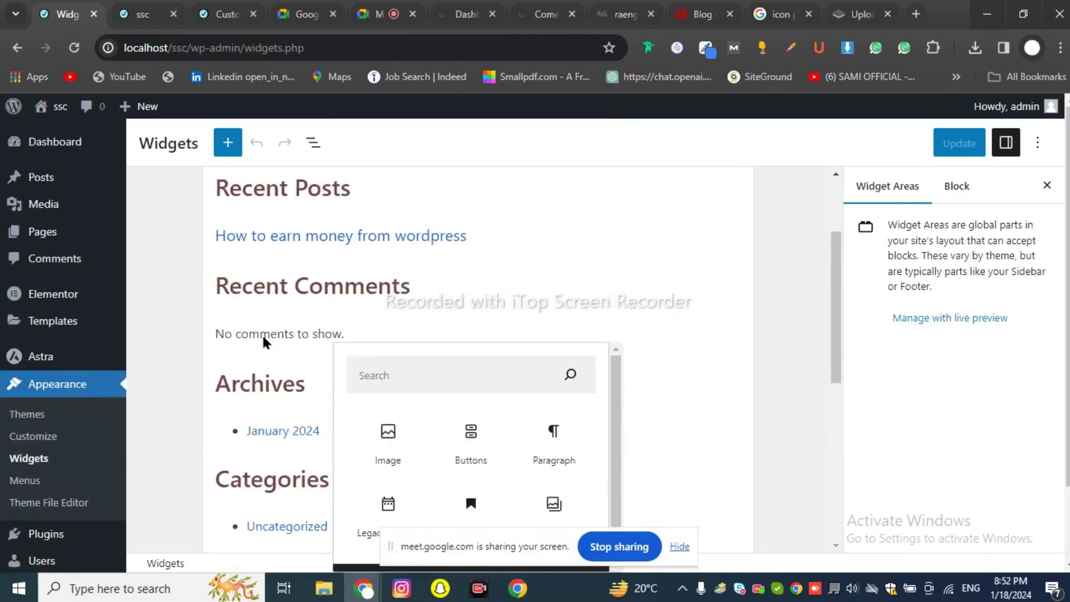
Step: Collapse and re-expand the Main Sidebar area, and look through its search, posts, comments, archives and categories widgets
click(269, 212)
scroll(295, 240, up, 3)
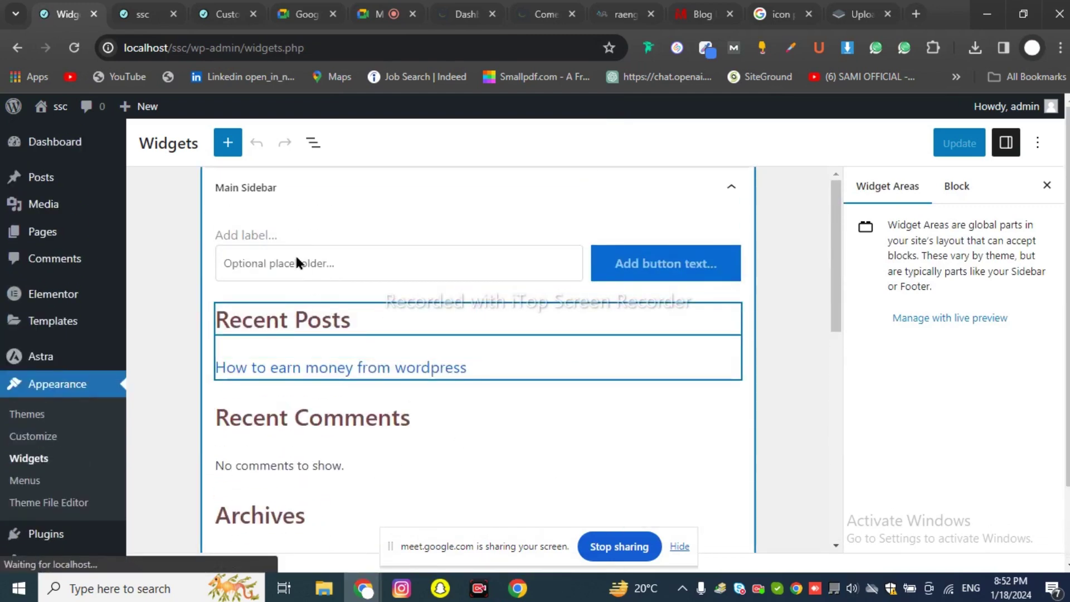
click(282, 191)
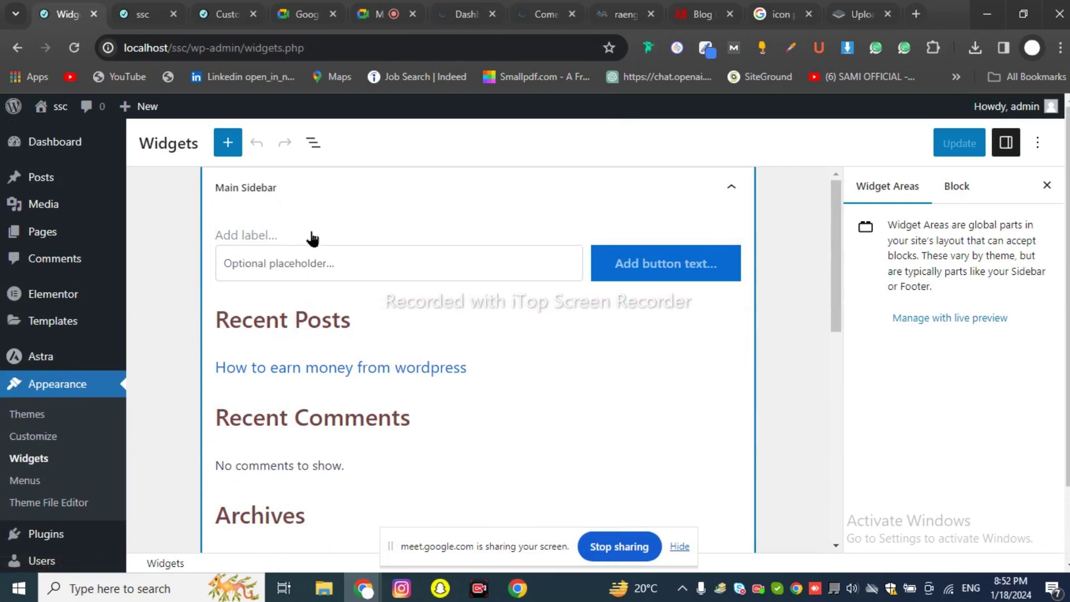
scroll(377, 299, up, 2)
scroll(370, 301, down, 2)
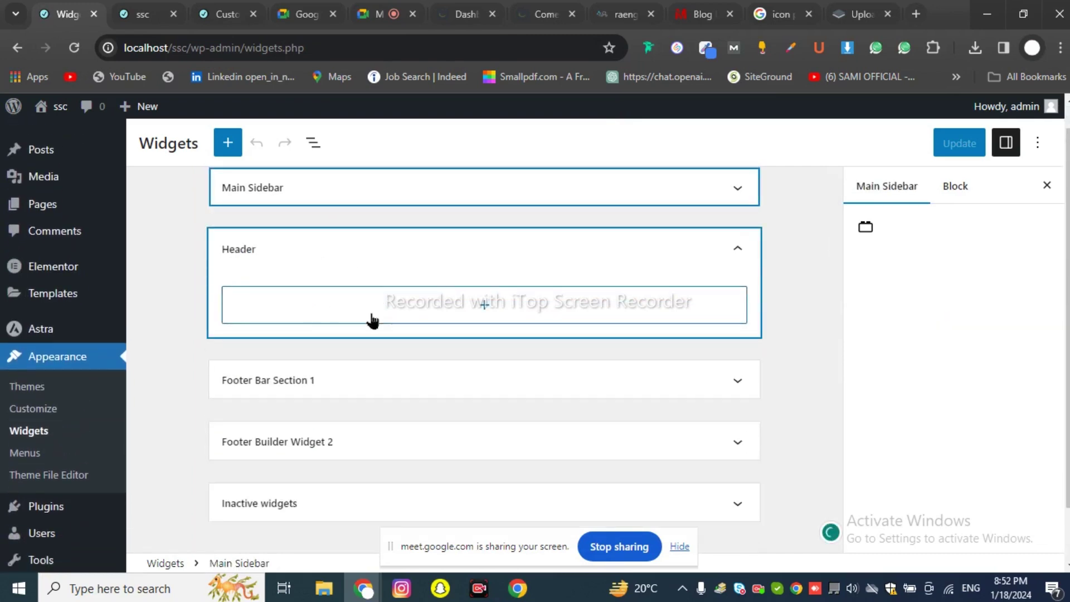
click(737, 190)
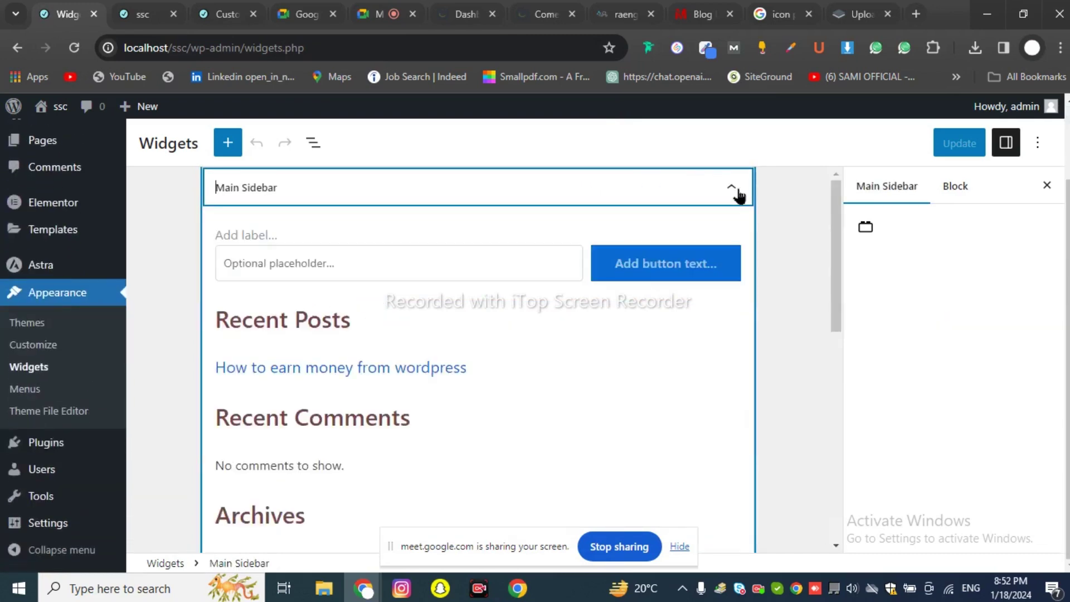
click(737, 190)
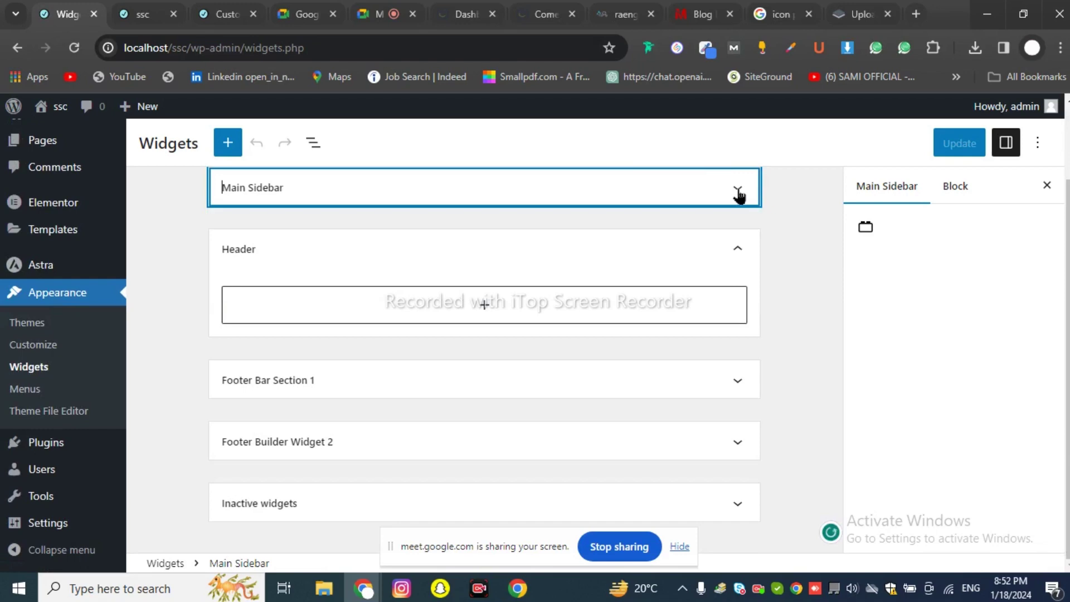
click(615, 202)
scroll(413, 290, down, 5)
scroll(435, 351, up, 5)
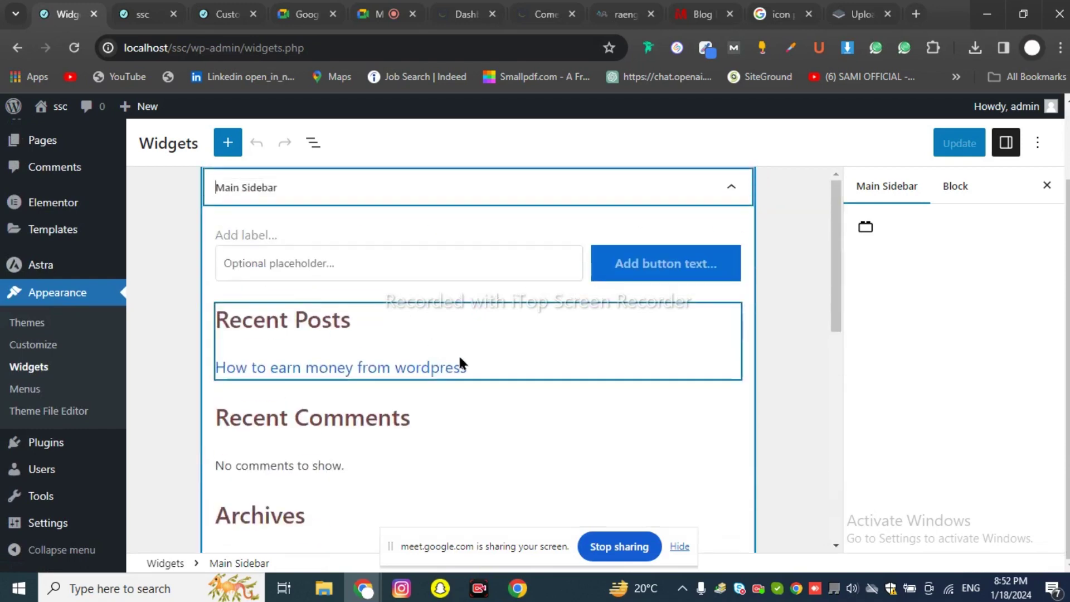
scroll(387, 343, down, 2)
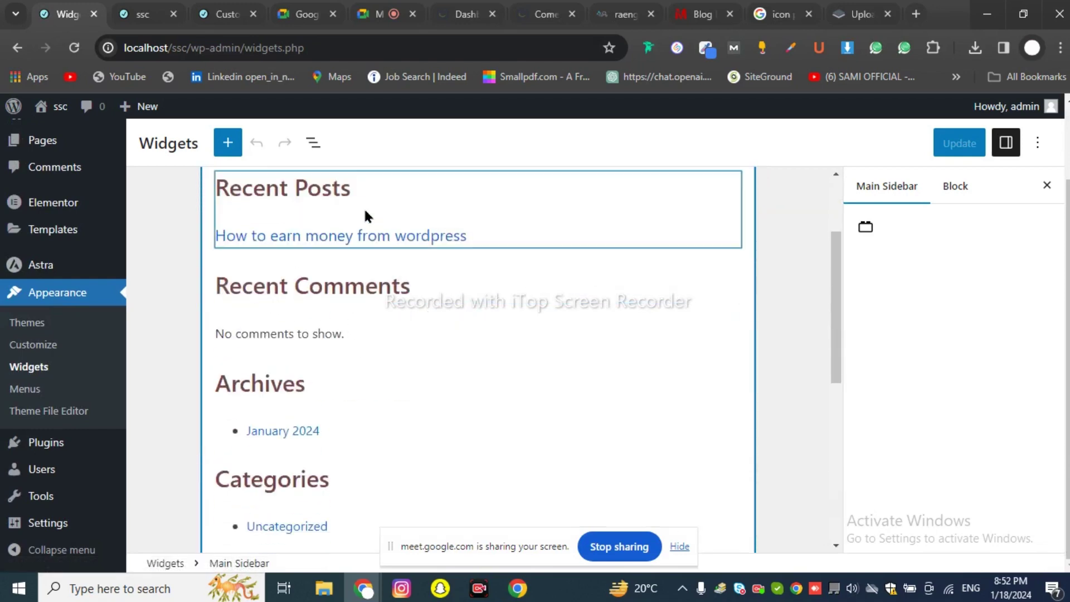
Step: Switch back to the customizer and return from the Widgets section to the main section list
click(142, 14)
click(223, 13)
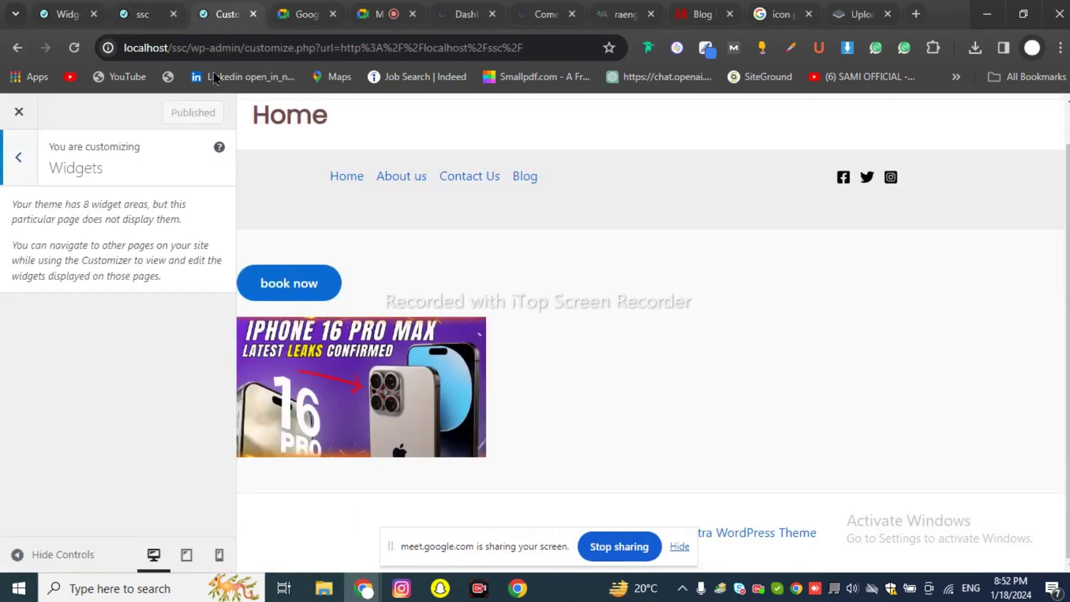
click(25, 171)
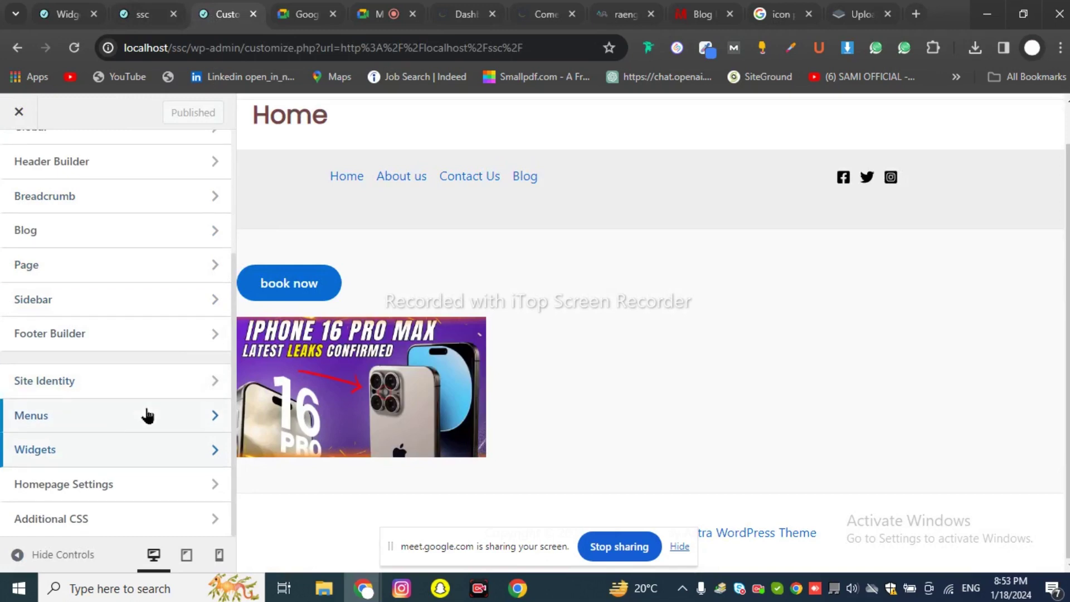
Step: Open Homepage Settings and examine the homepage display options, the chosen homepage and the posts page
click(118, 495)
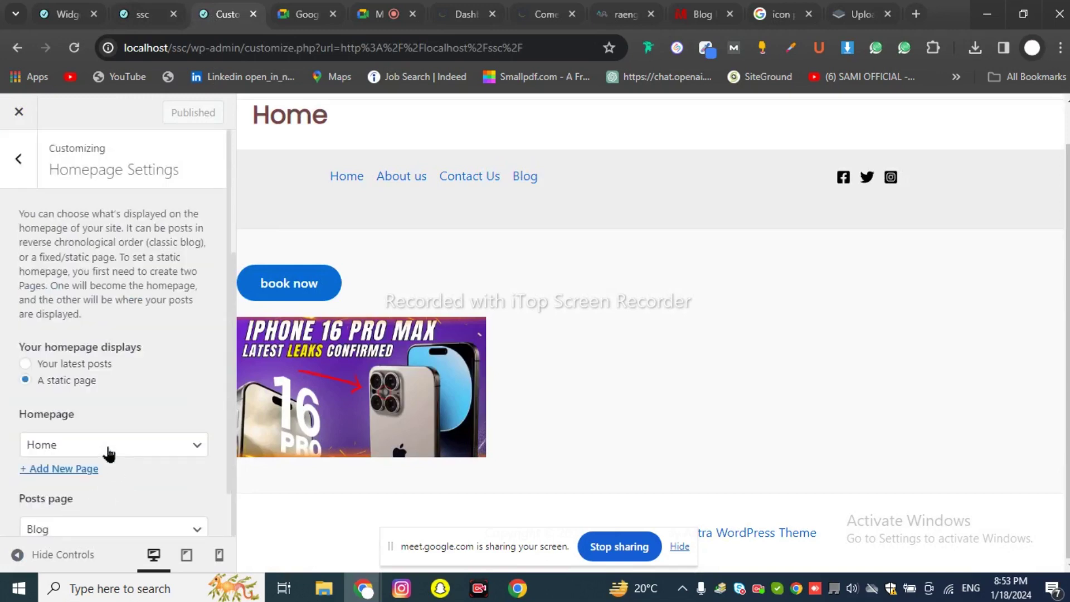
scroll(106, 441, down, 1)
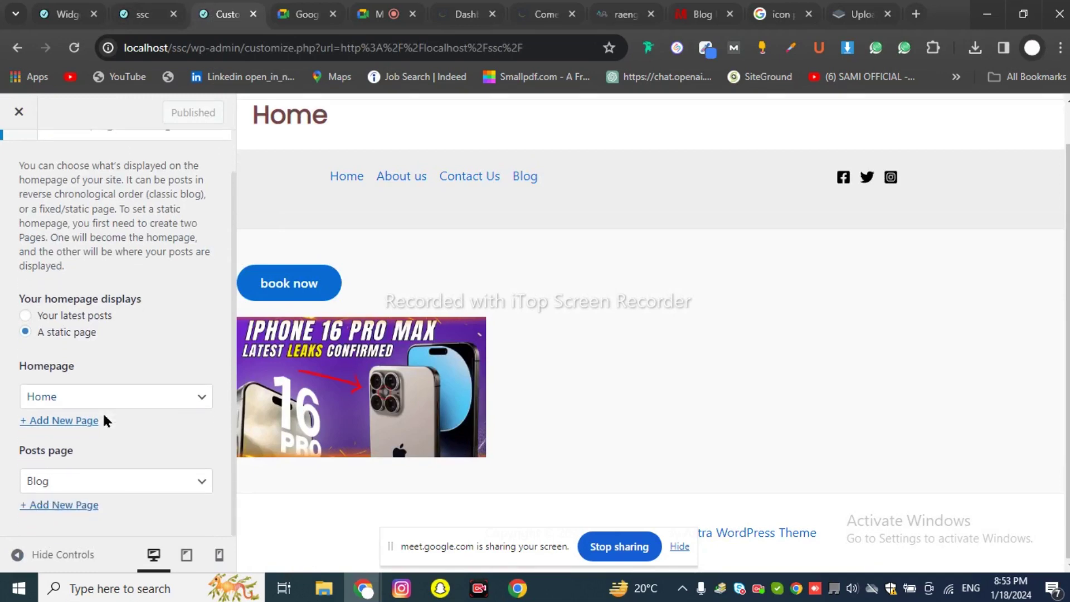
mouse_move(18, 294)
mouse_down()
mouse_move(77, 332)
mouse_move(118, 332)
mouse_move(13, 310)
mouse_up()
click(120, 334)
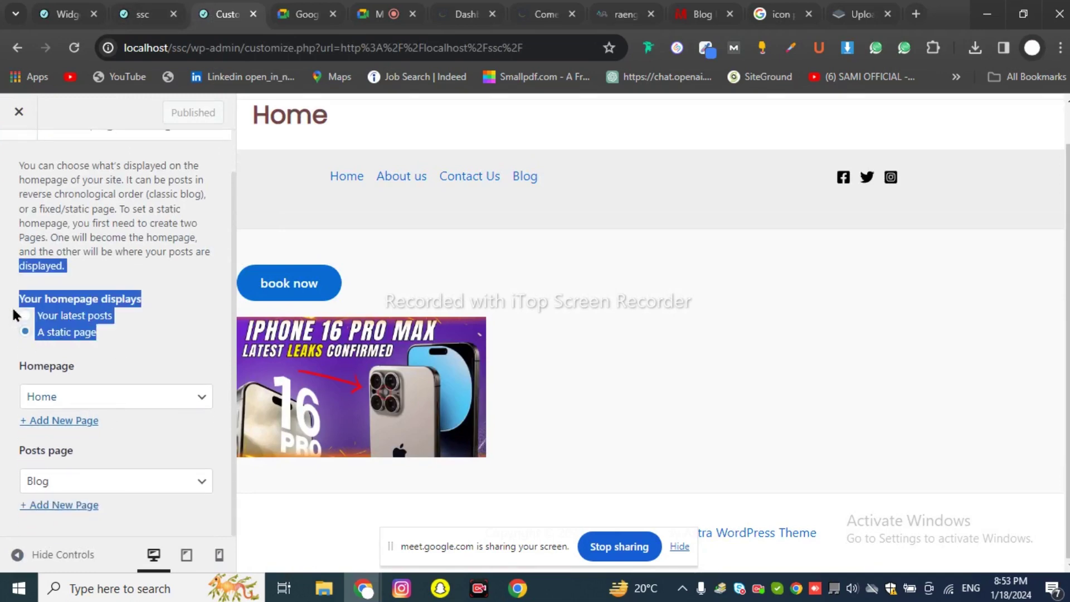
click(29, 282)
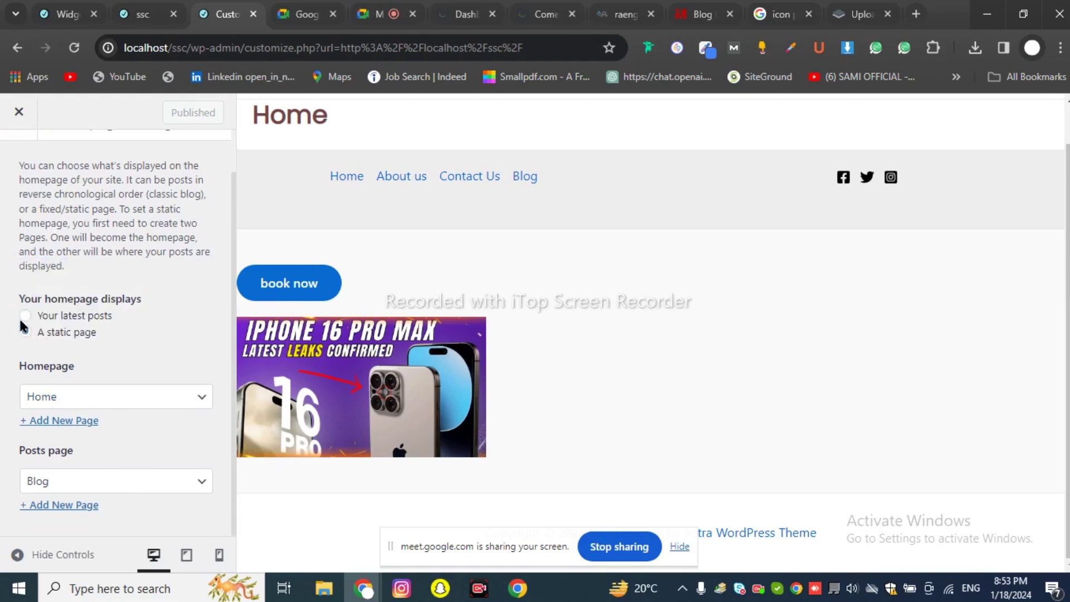
mouse_move(14, 308)
mouse_down()
mouse_move(148, 315)
mouse_move(158, 294)
mouse_move(8, 303)
mouse_move(21, 295)
mouse_up()
click(158, 294)
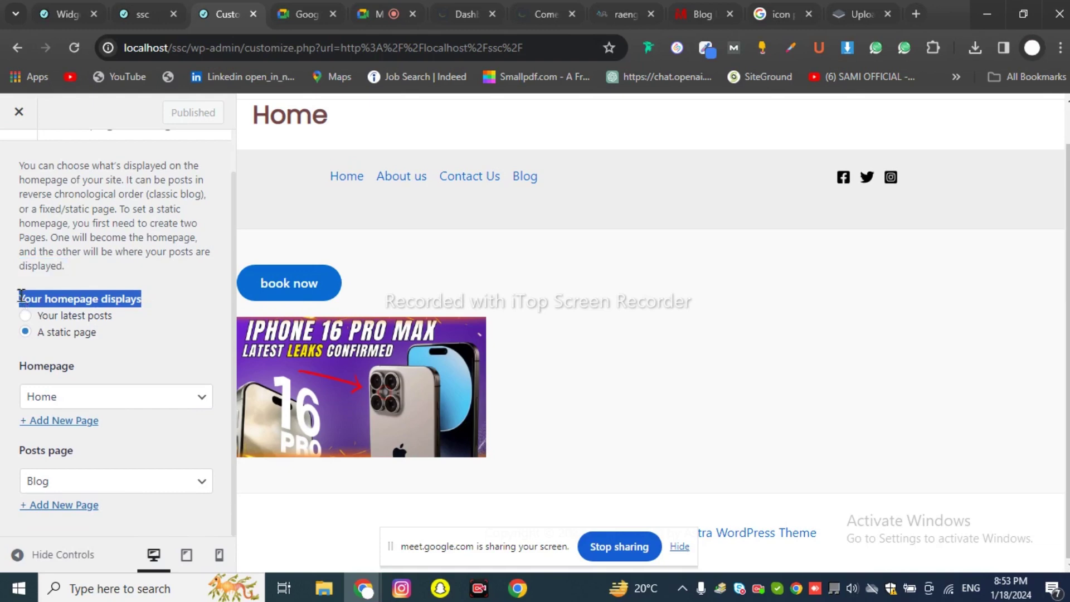
click(132, 340)
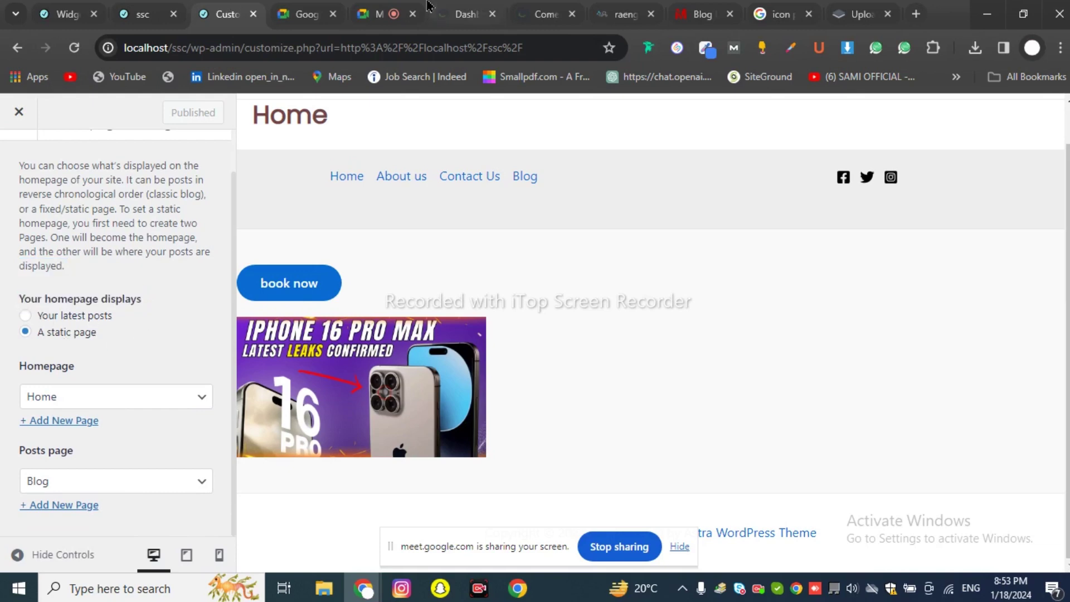
Step: Switch to the Google Meet call and read the newest in-call messages
click(388, 12)
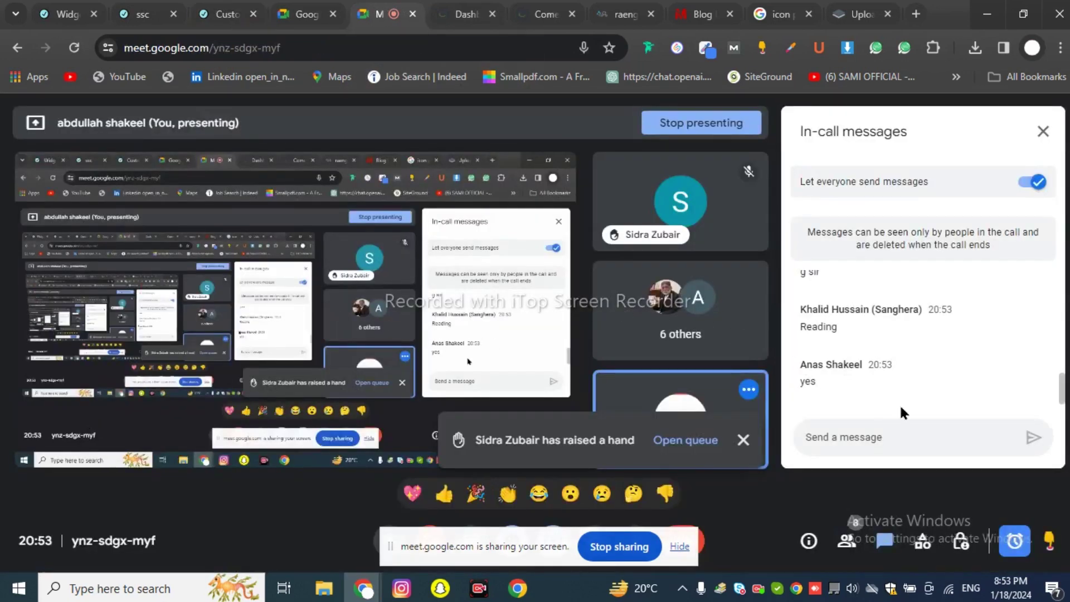
scroll(919, 396, down, 2)
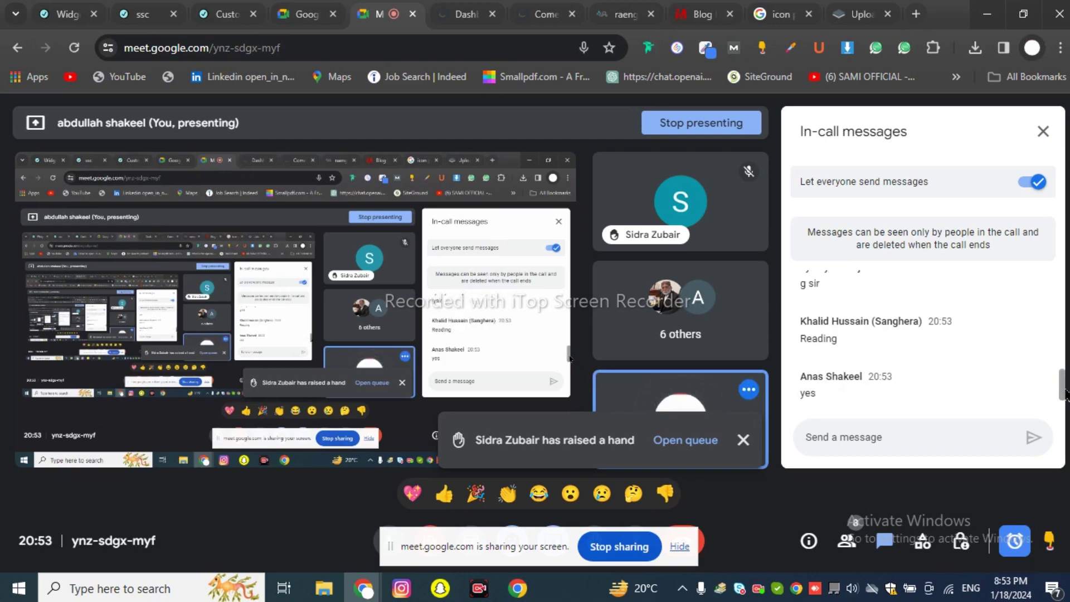
drag(1064, 393, 1067, 404)
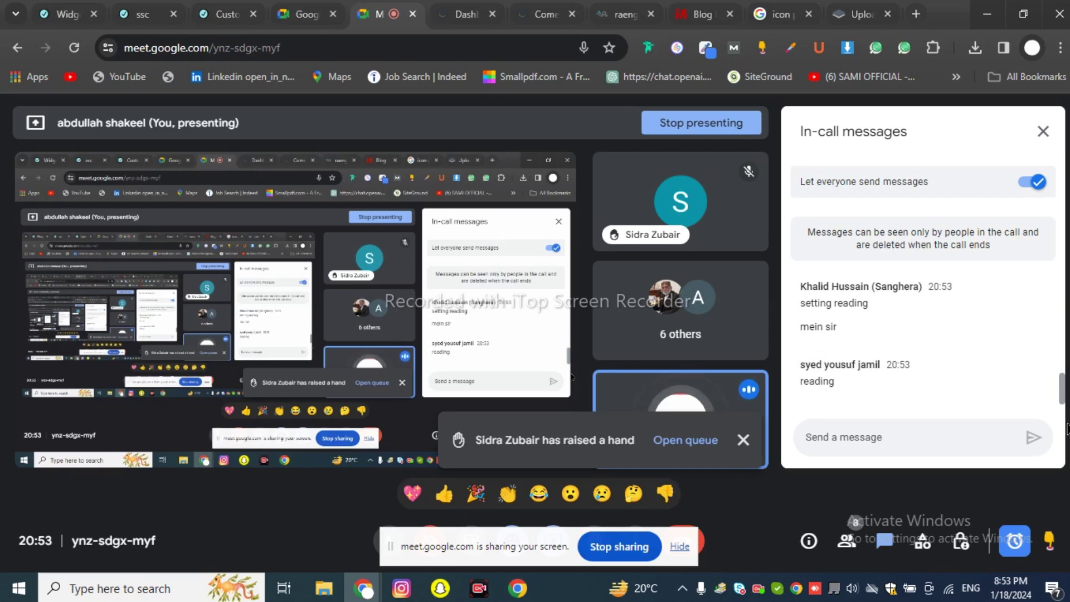
Step: Return to the customizer, leave Homepage Settings and open the Additional CSS section
key(ctrl+3)
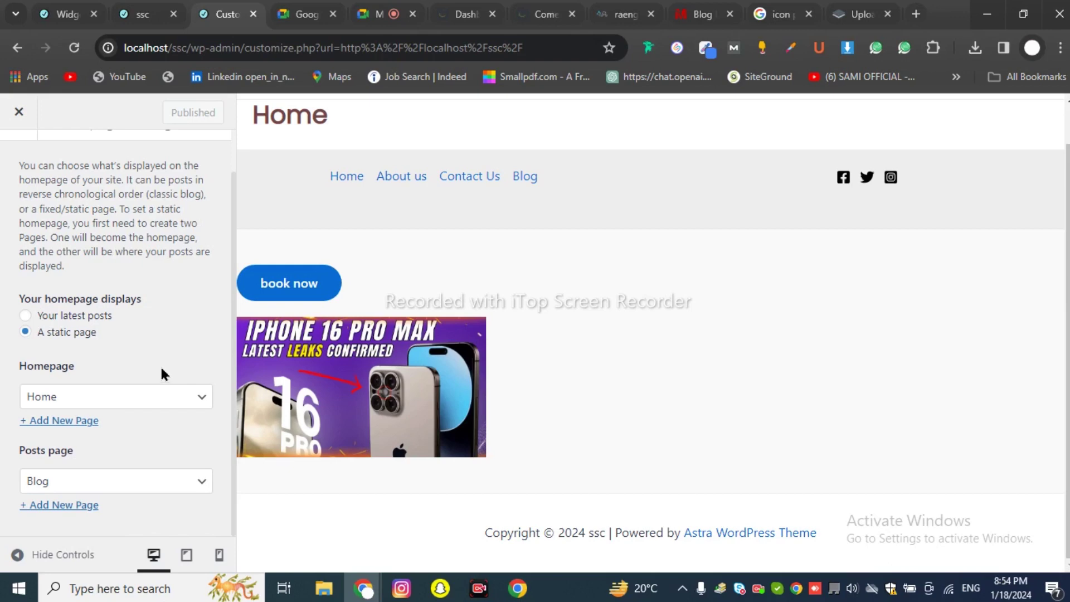
scroll(105, 259, up, 2)
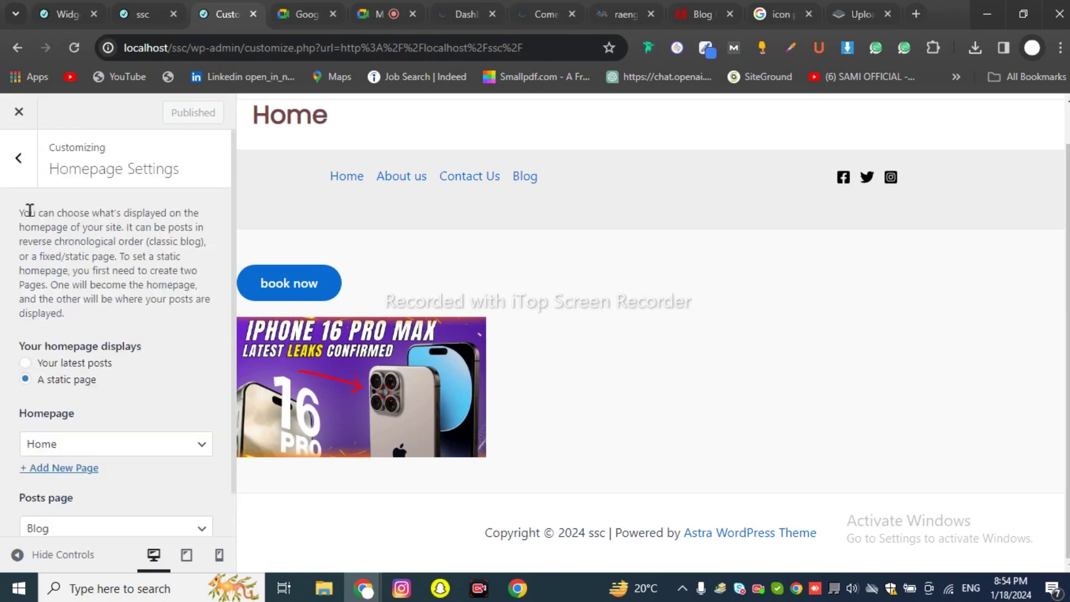
click(20, 162)
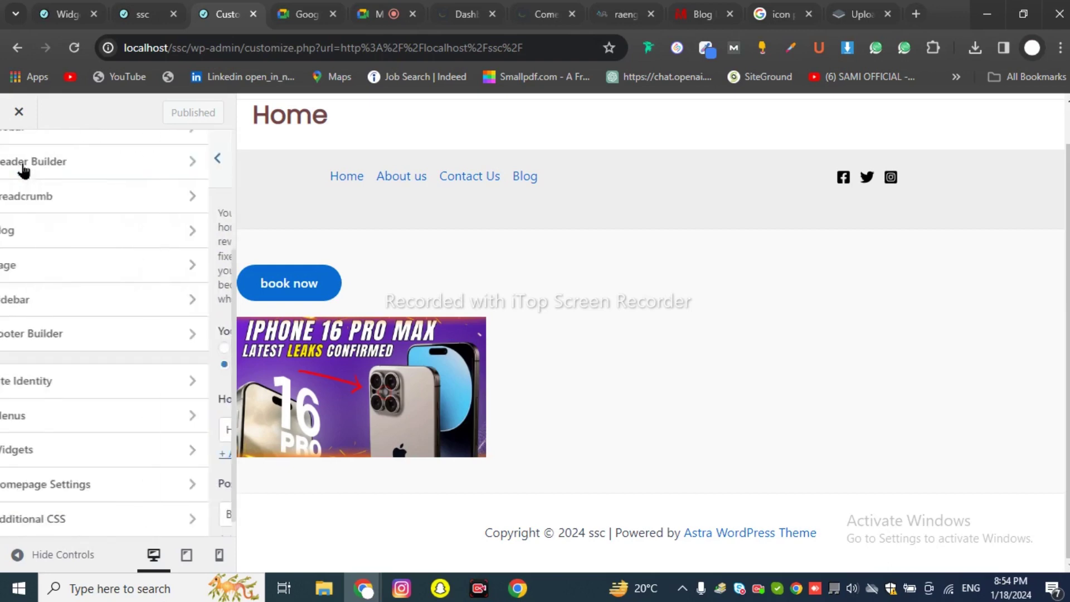
click(99, 523)
scroll(20, 226, up, 3)
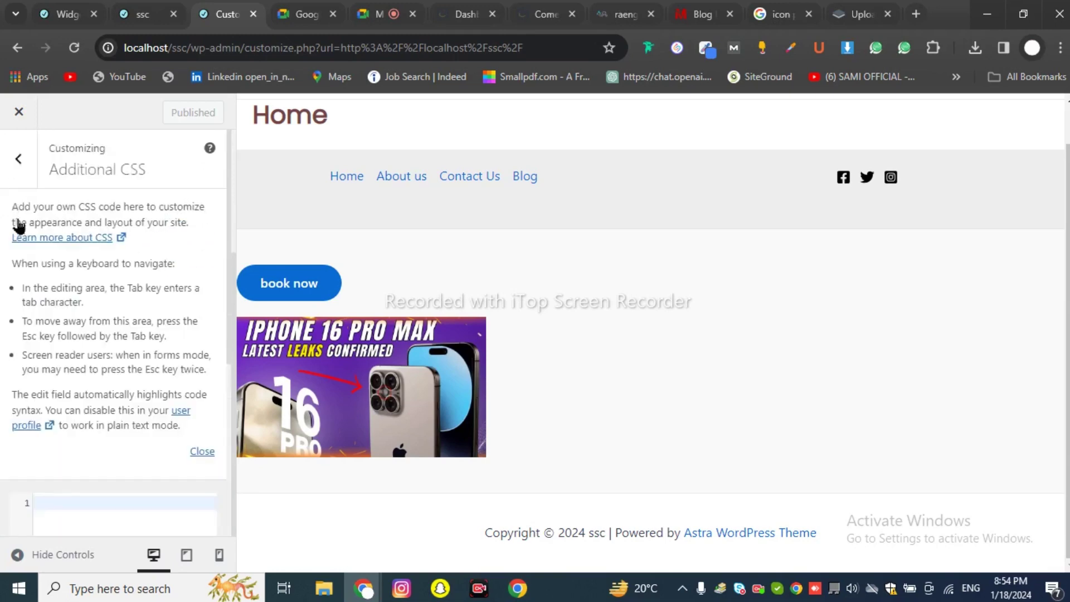